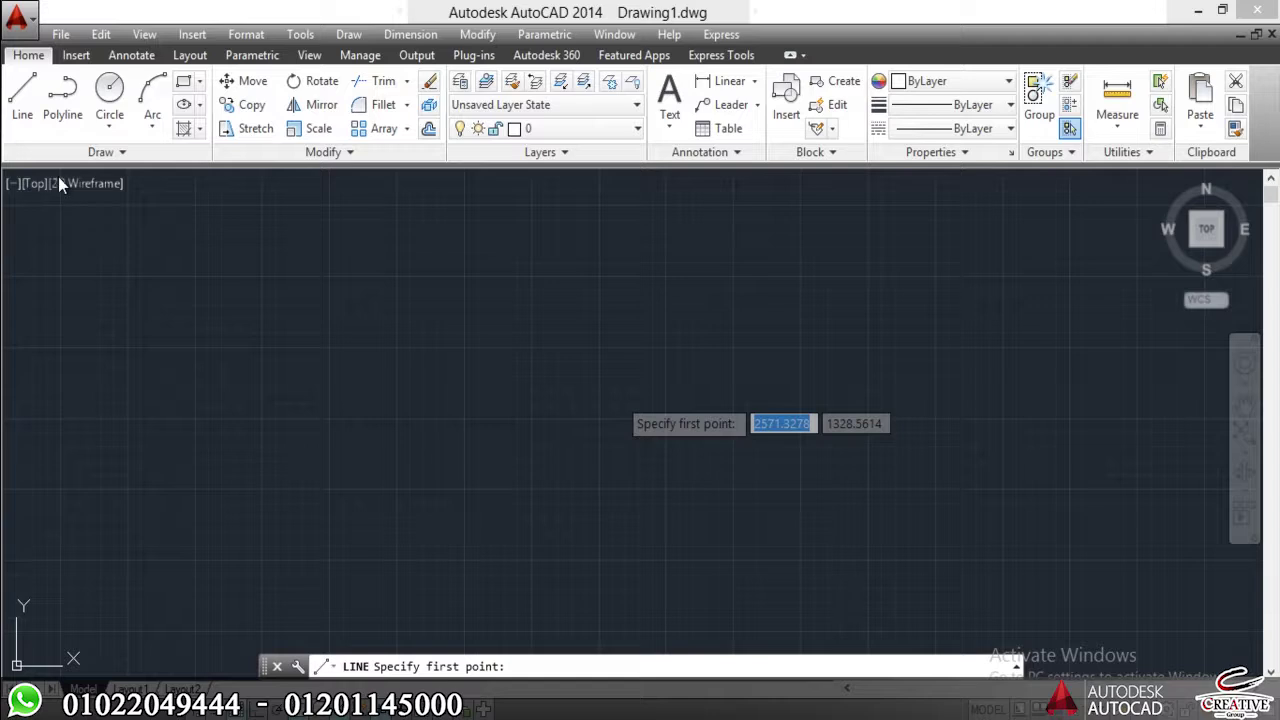
- Draw a single steep freehand line that slopes slightly to the right as it descends
click(485, 355)
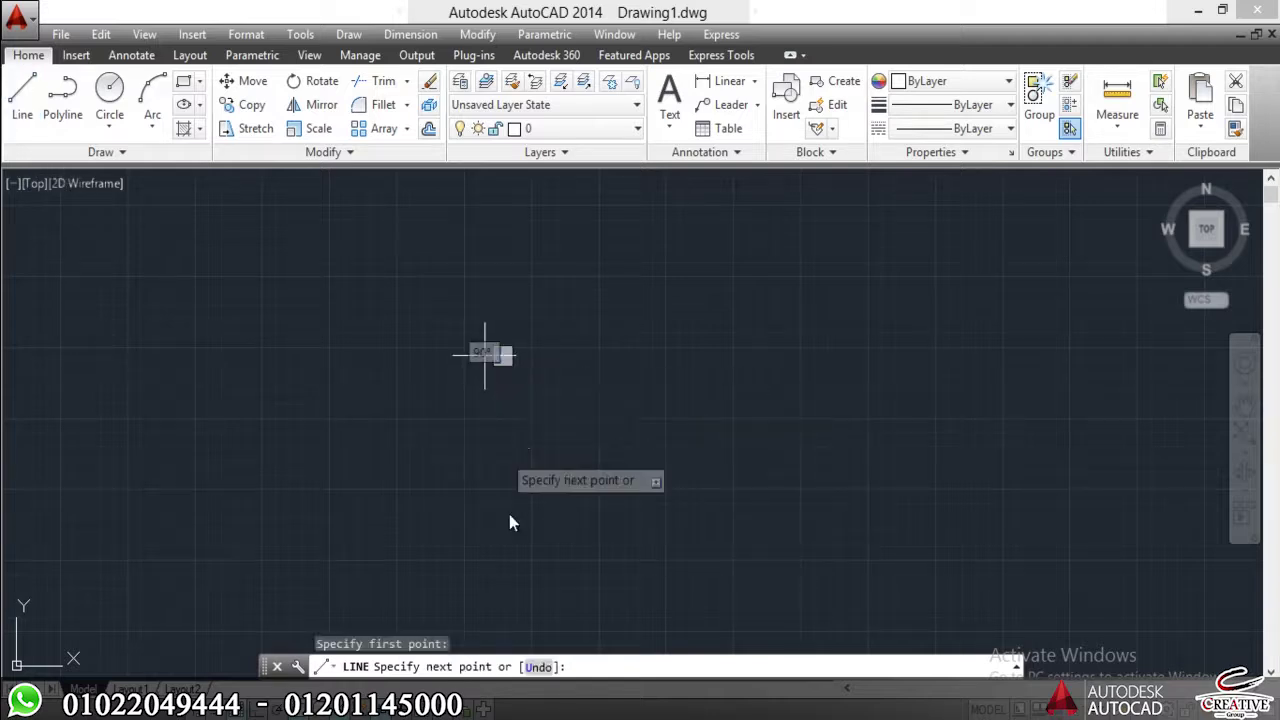
click(509, 513)
key(Escape)
key(Escape)
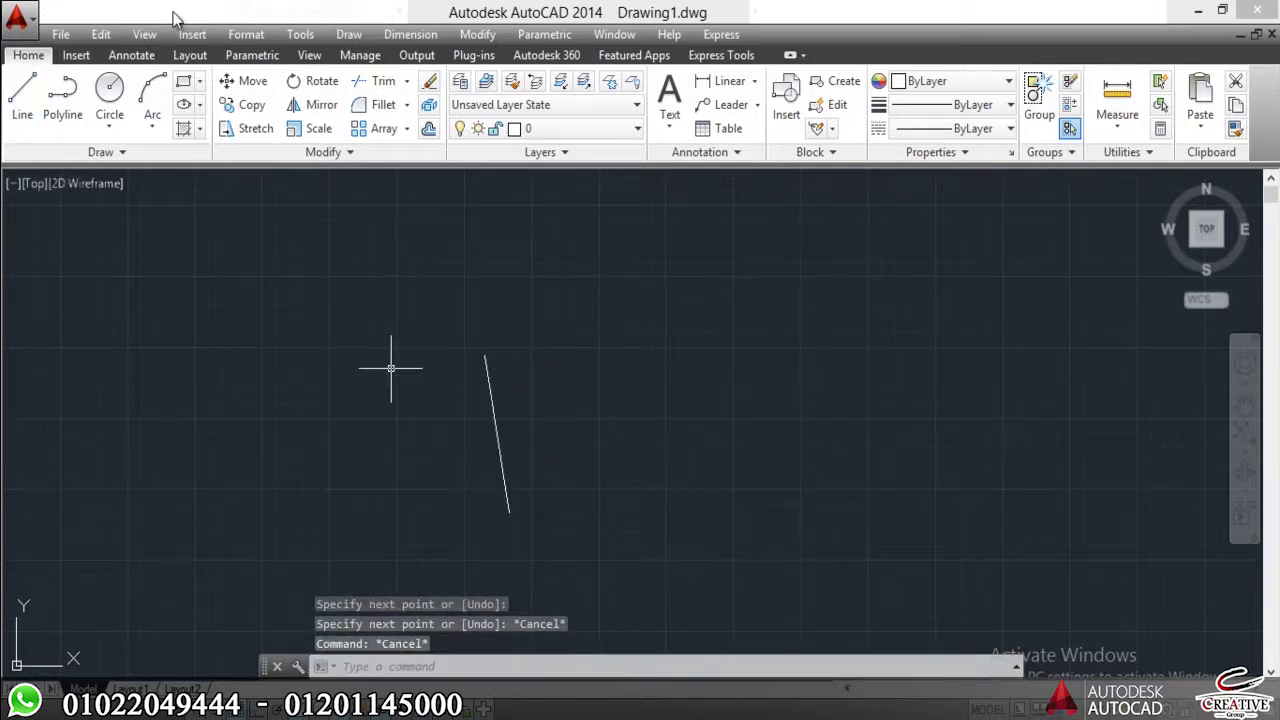
- Draw a second steep freehand line, about 773 units long, to the right of the first one
click(347, 35)
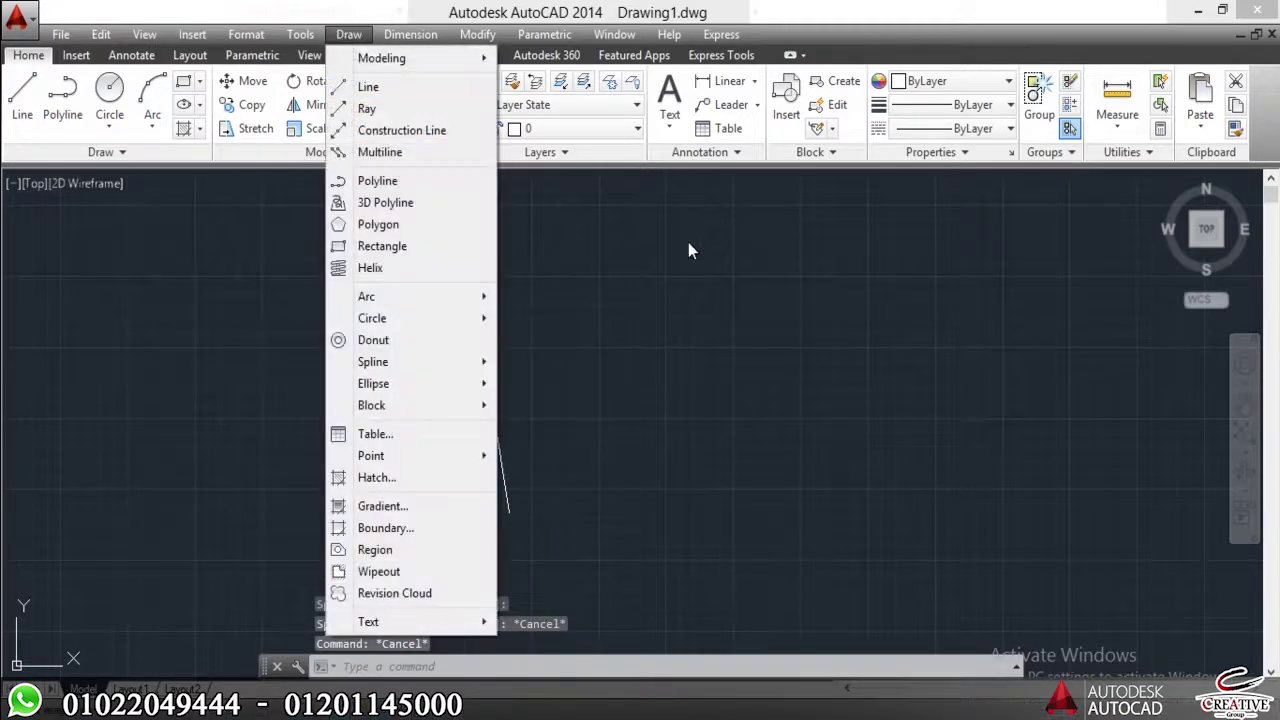
click(686, 249)
click(502, 359)
text(l)
key(Return)
click(686, 249)
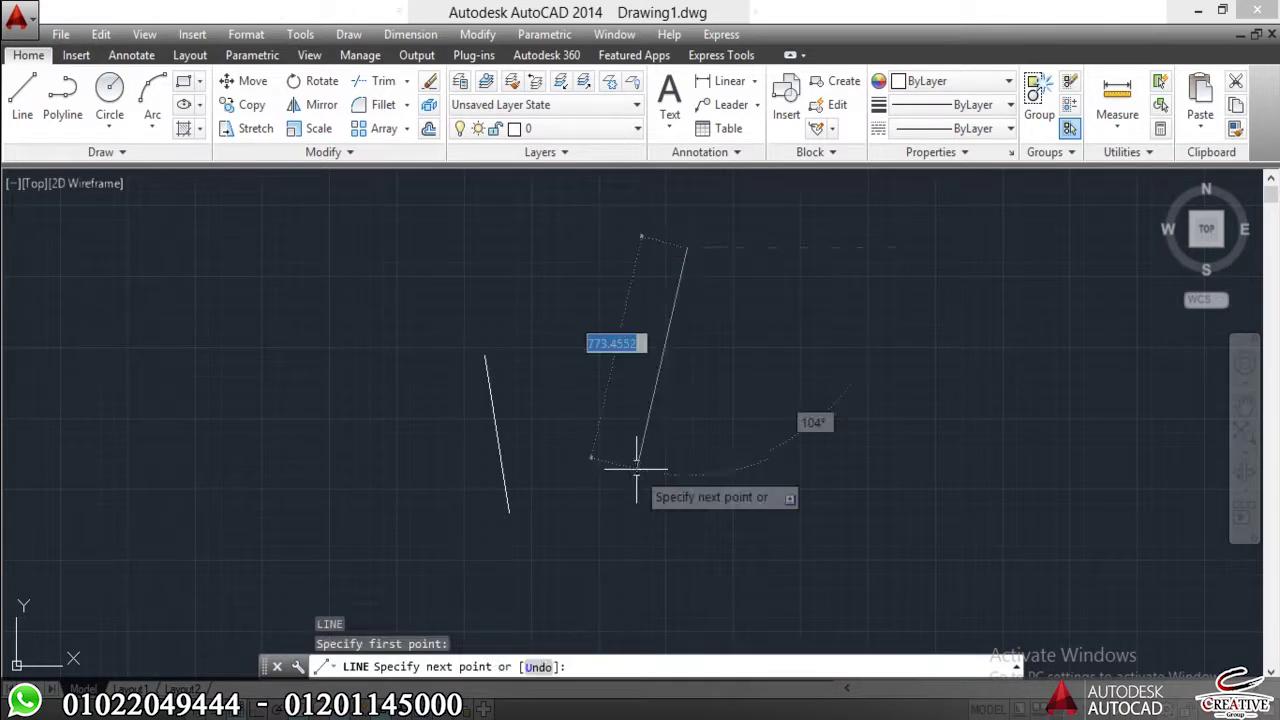
click(636, 467)
key(Escape)
- Erase both freehand lines
click(745, 310)
click(433, 502)
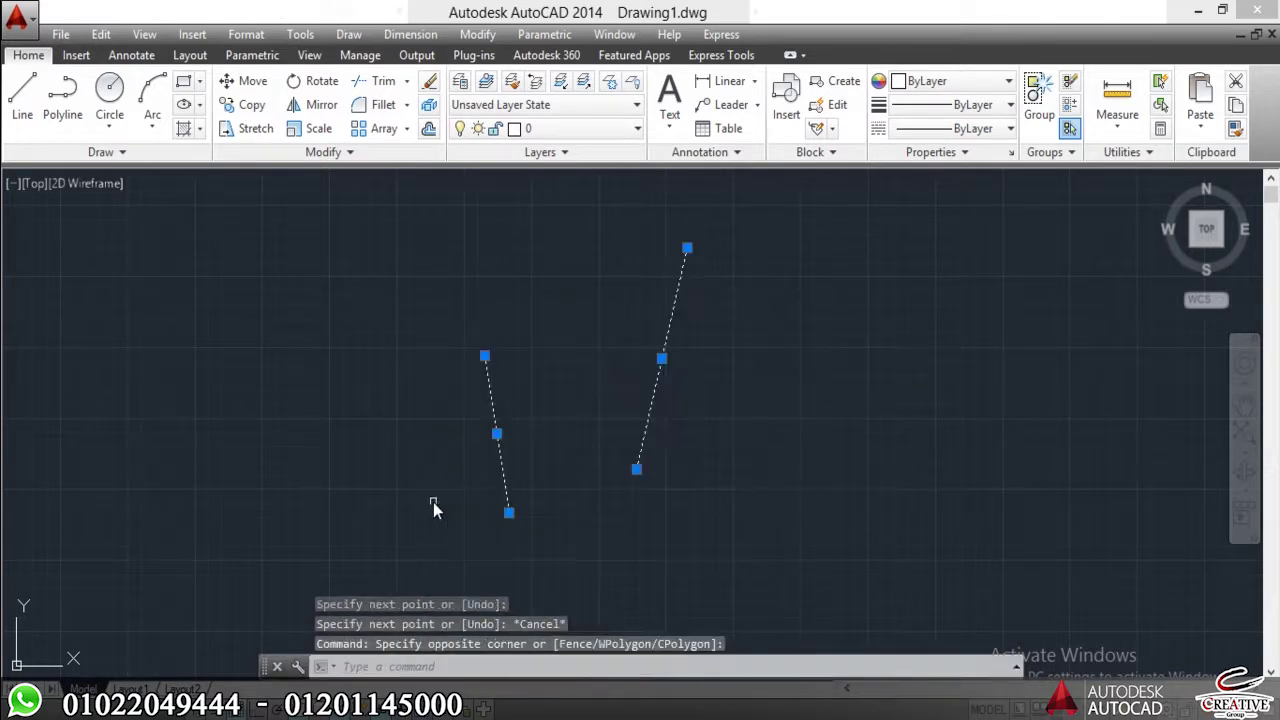
key(Delete)
- Draw a closed triangle with the Line command, its first side about 39 units long at about 23°, using the Close option
text(l)
key(Return)
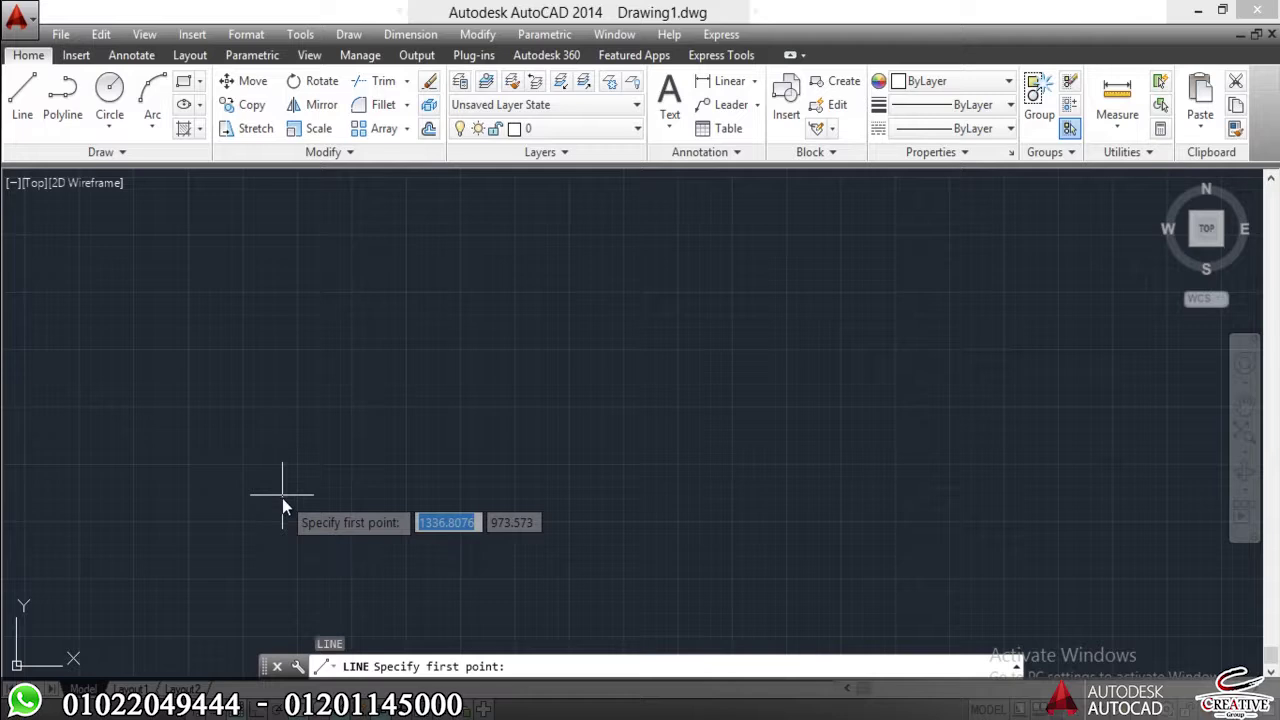
click(280, 456)
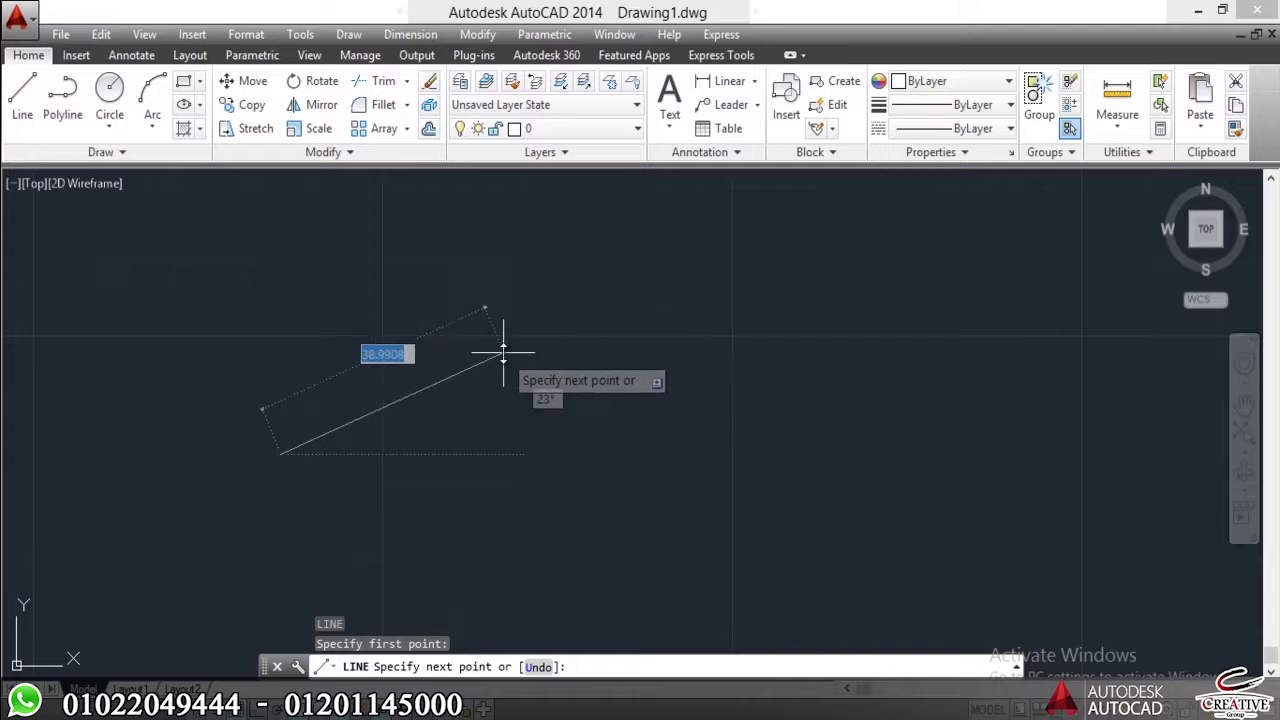
click(502, 352)
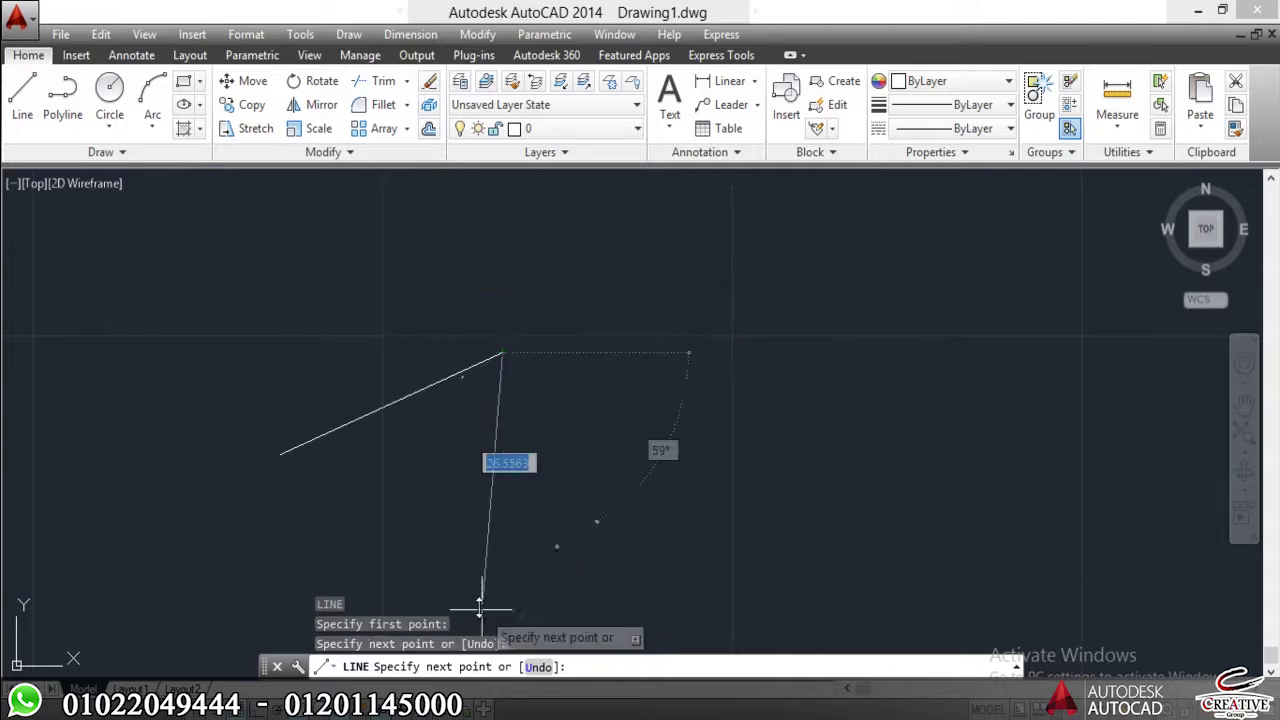
click(463, 582)
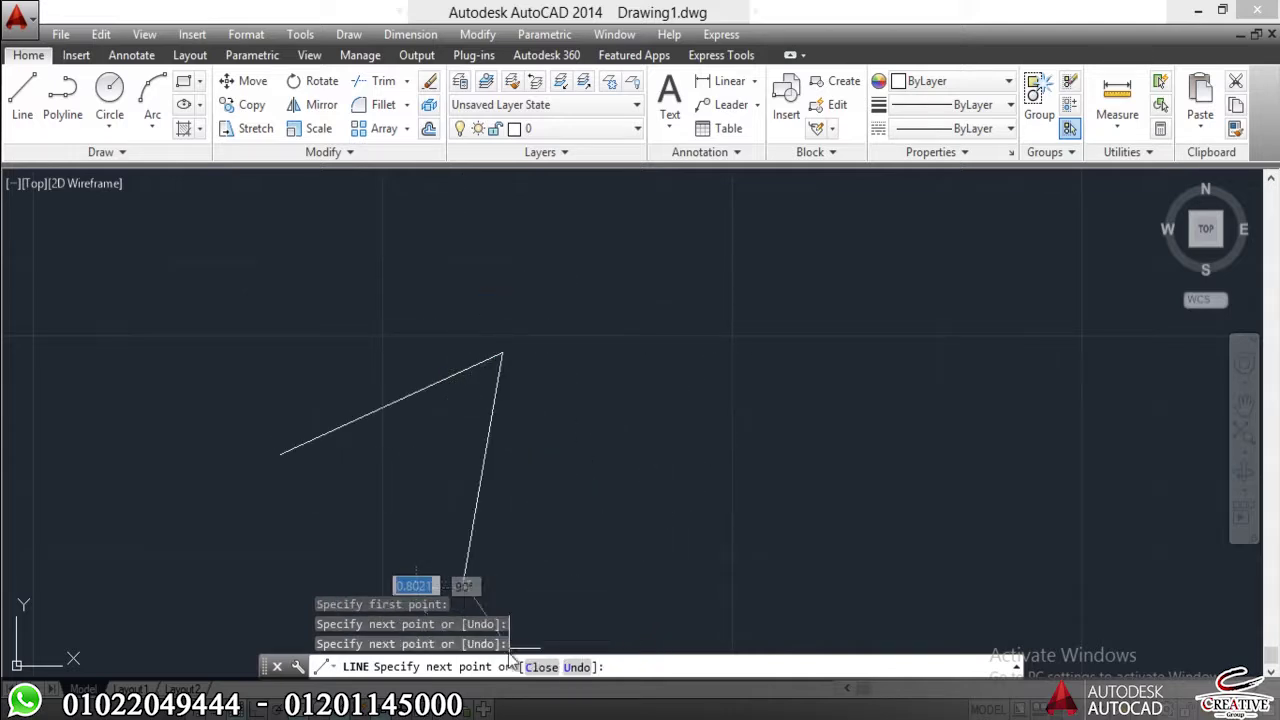
click(540, 667)
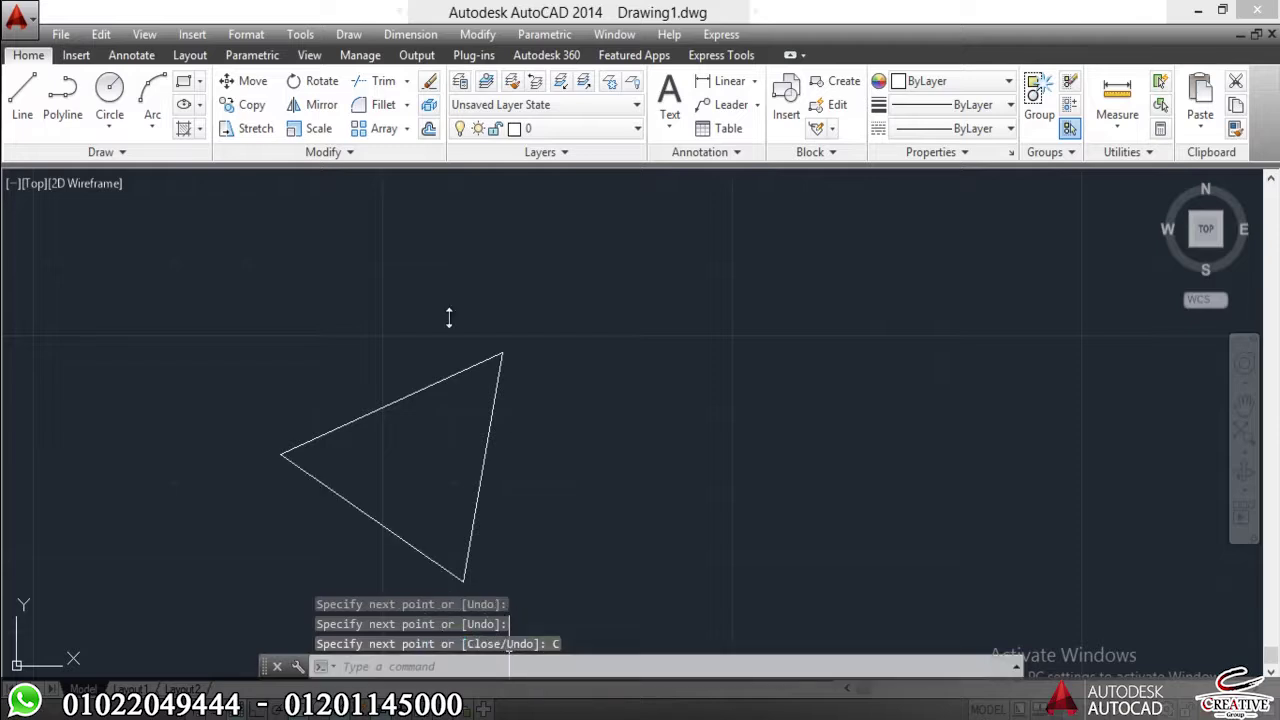
- Draw a 30-unit line to the right of the triangle, sloping down at about 19° from horizontal
scroll(388, 420, down, 3)
middle_drag(383, 411, 182, 388)
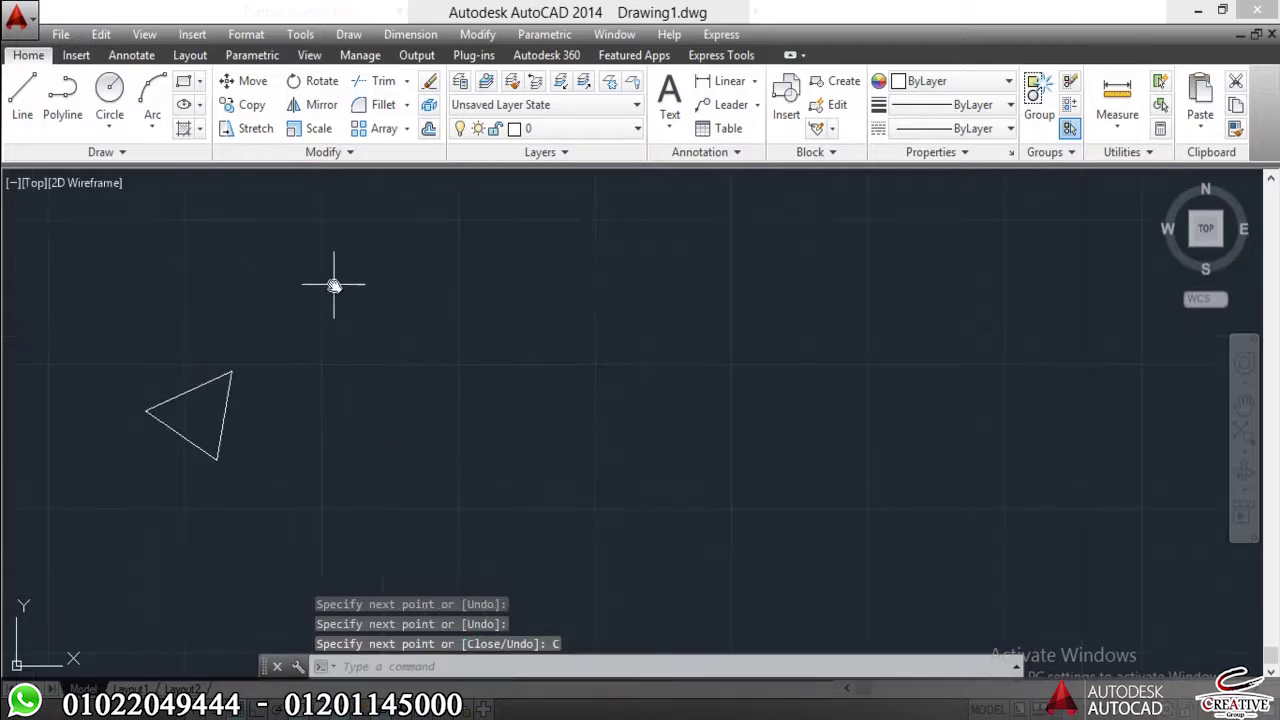
text(l)
key(Return)
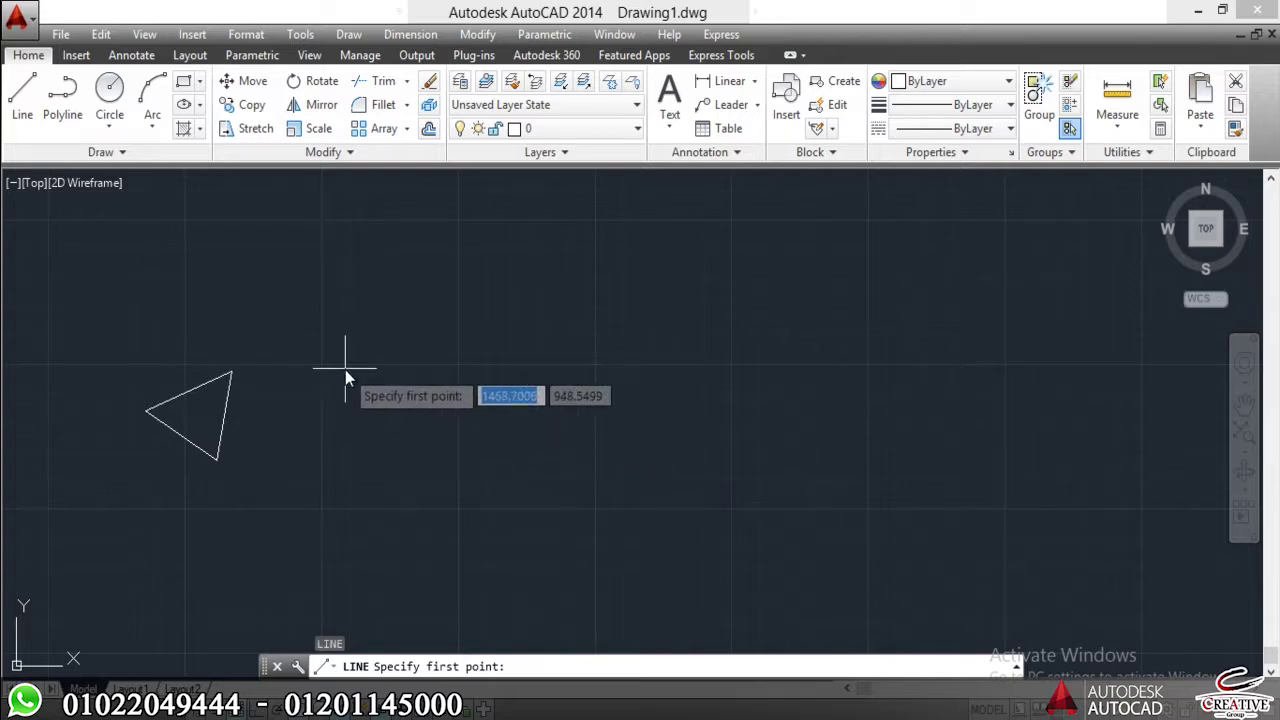
click(312, 372)
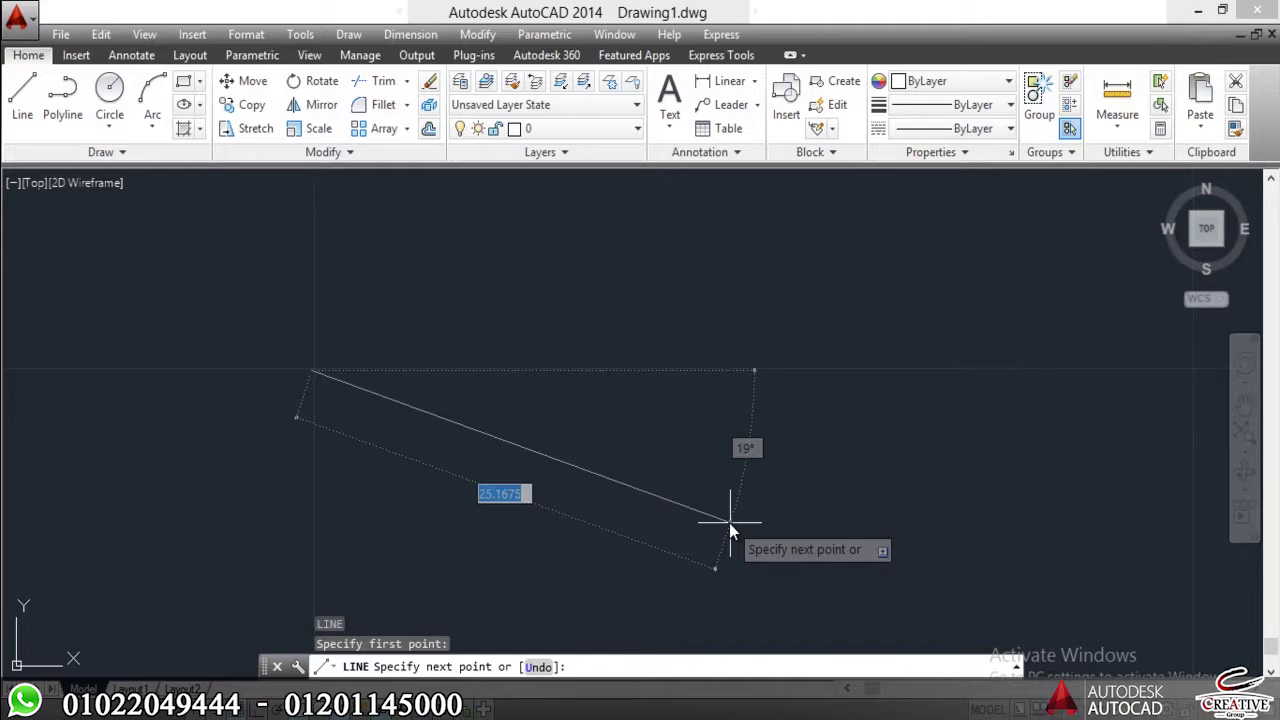
text(30)
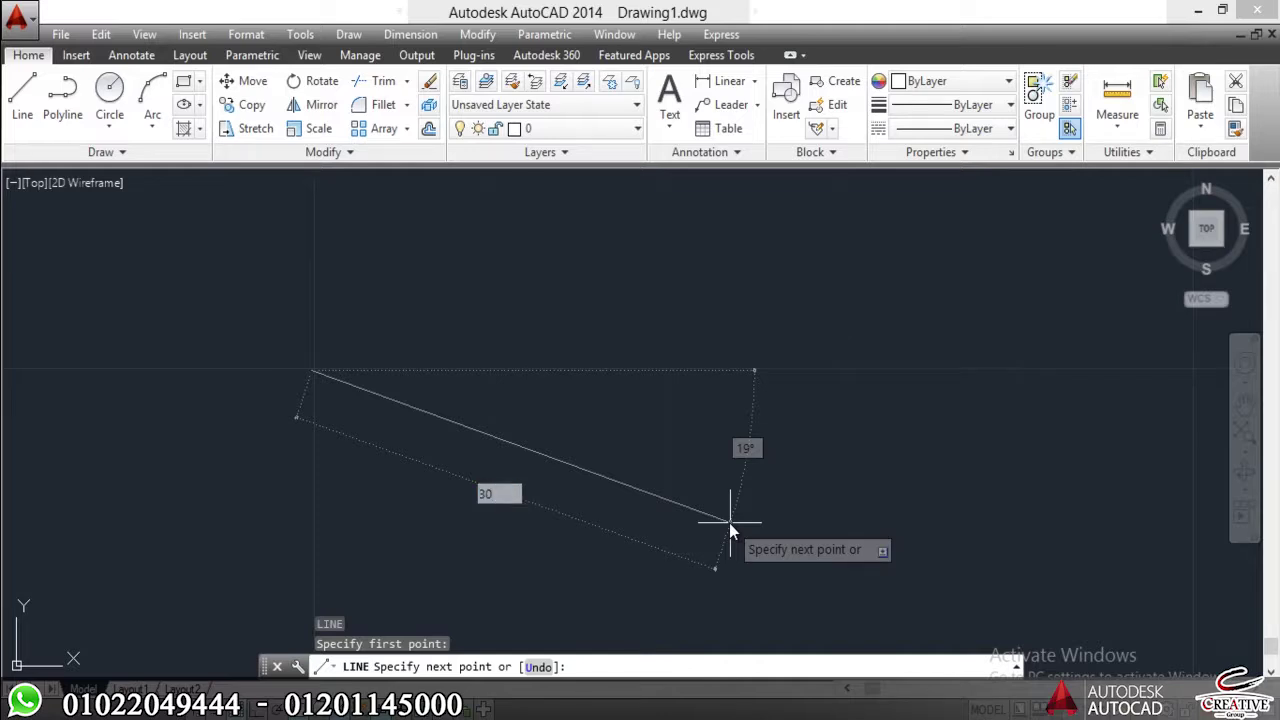
key(Return)
key(Escape)
- Draw a line 10 units long at 30° below horizontal, above the 30-unit line
middle_drag(612, 476, 518, 477)
text(l)
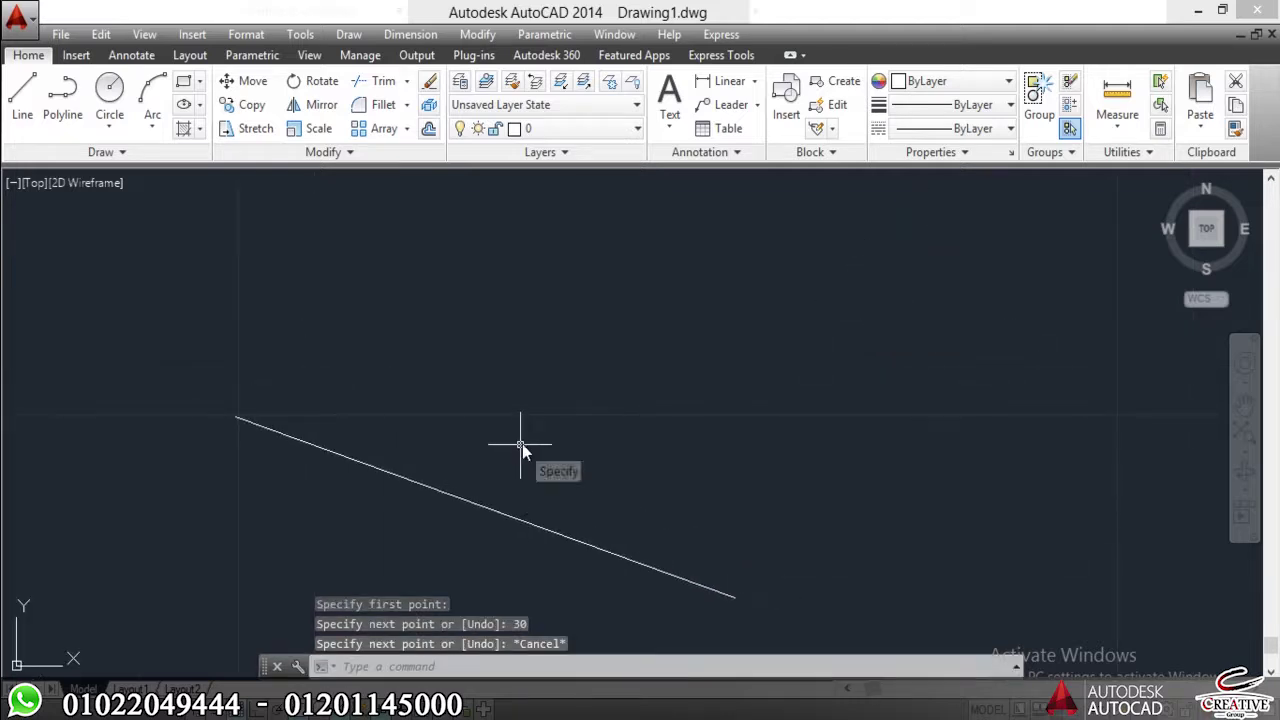
key(Return)
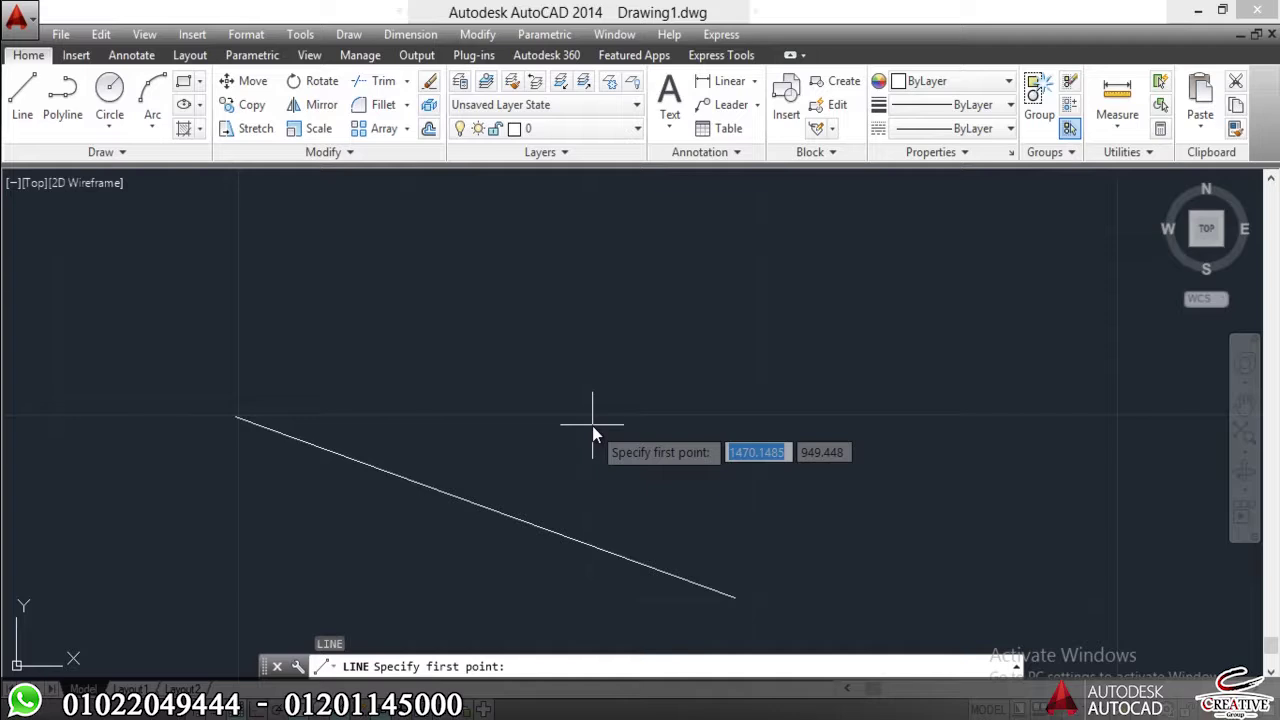
click(456, 358)
text(10)
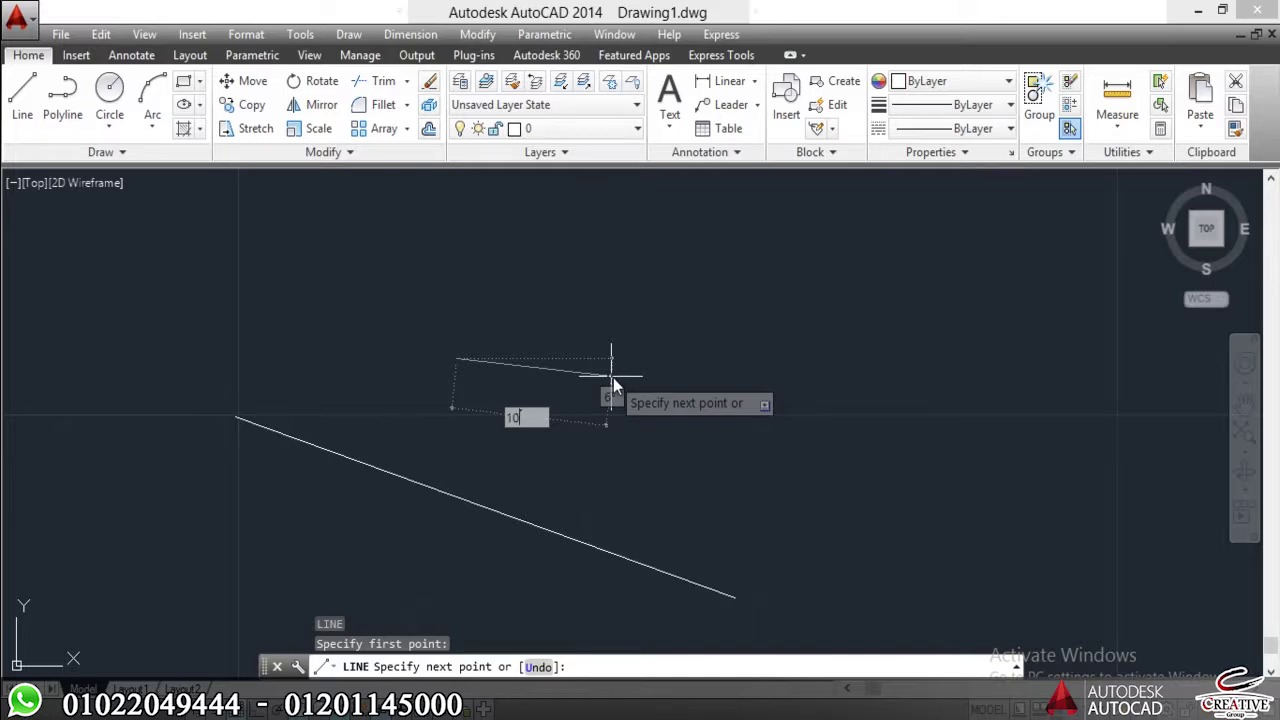
key(Tab)
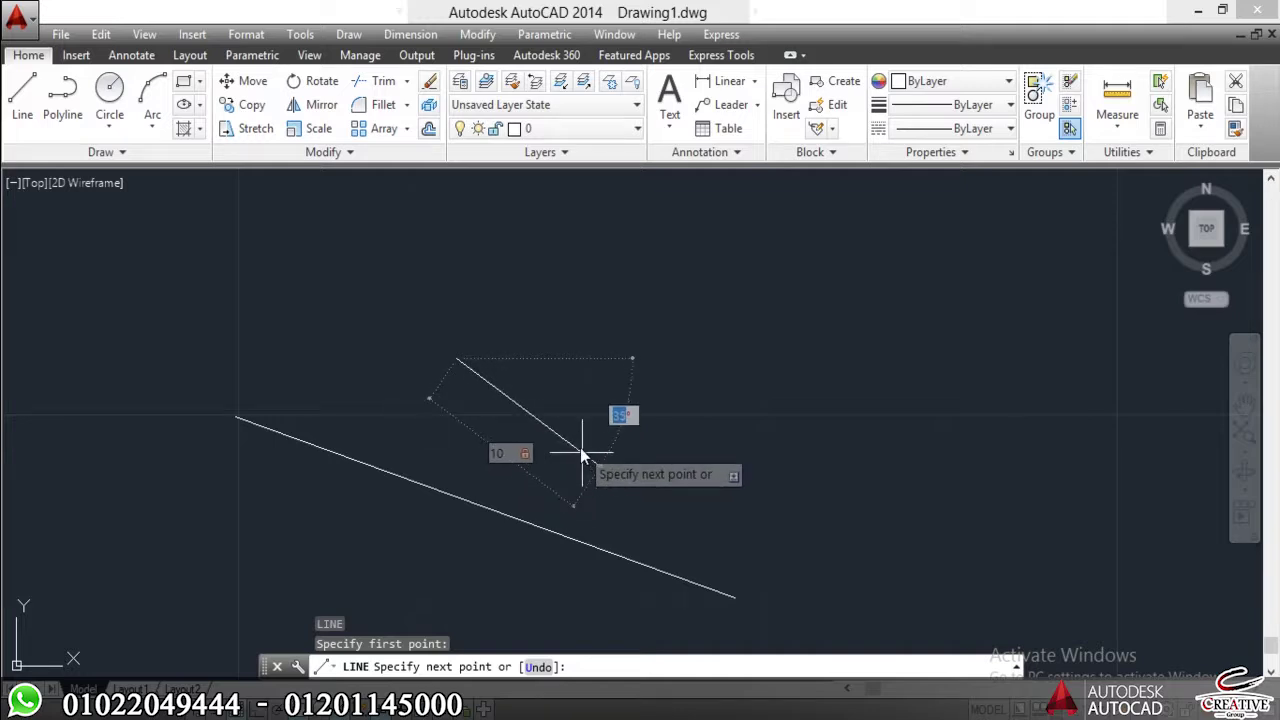
text(30)
key(Return)
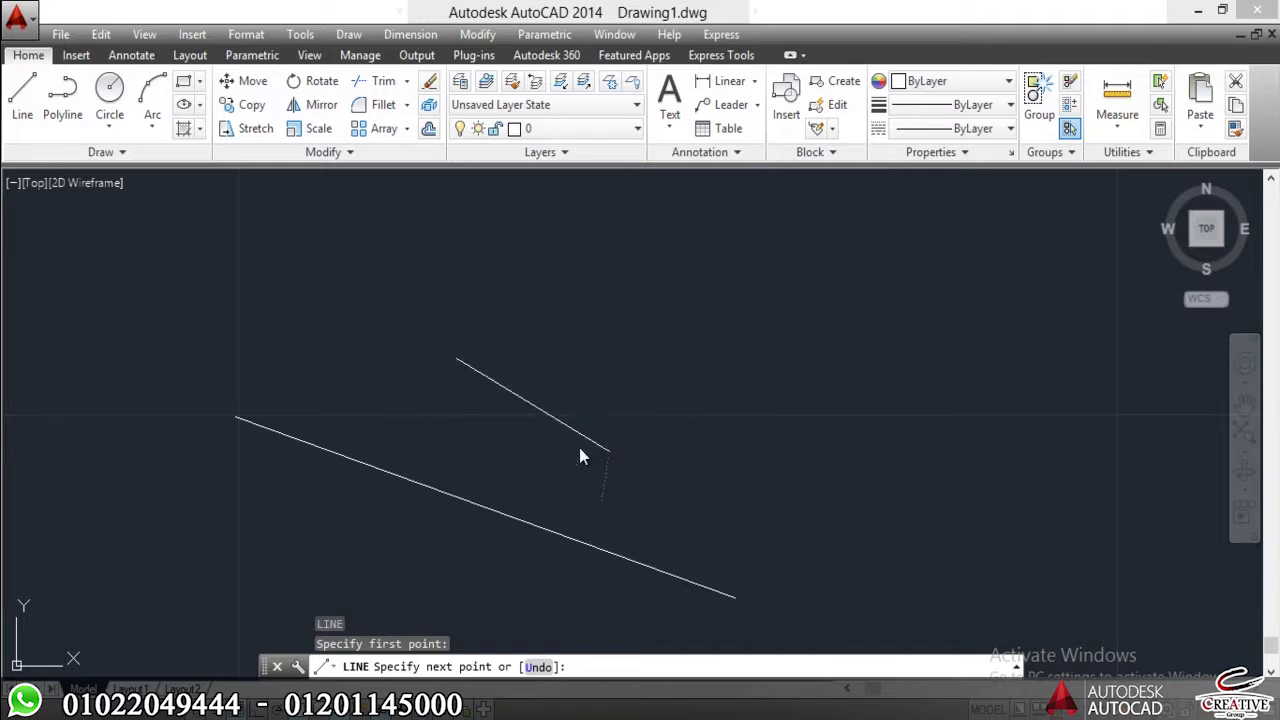
key(Escape)
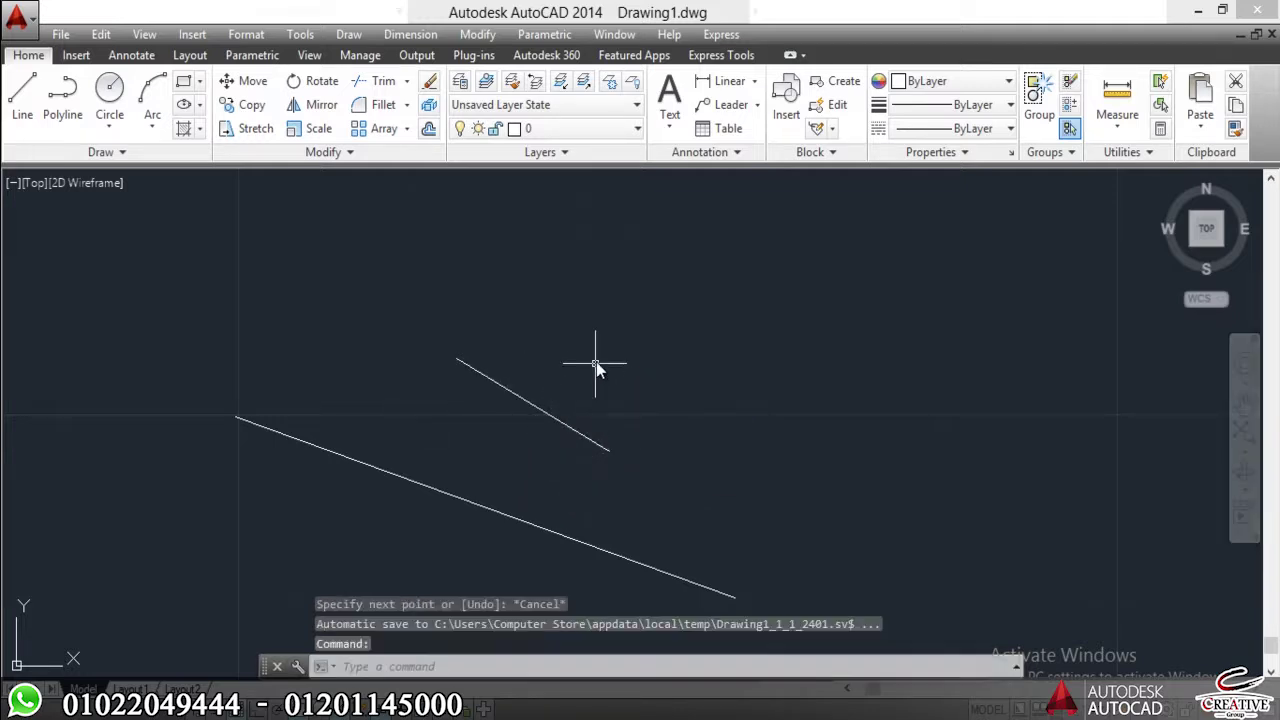
- Select the 10-unit line and examine it up close, comparing it with the longer line
click(596, 368)
click(482, 450)
scroll(526, 409, up, 5)
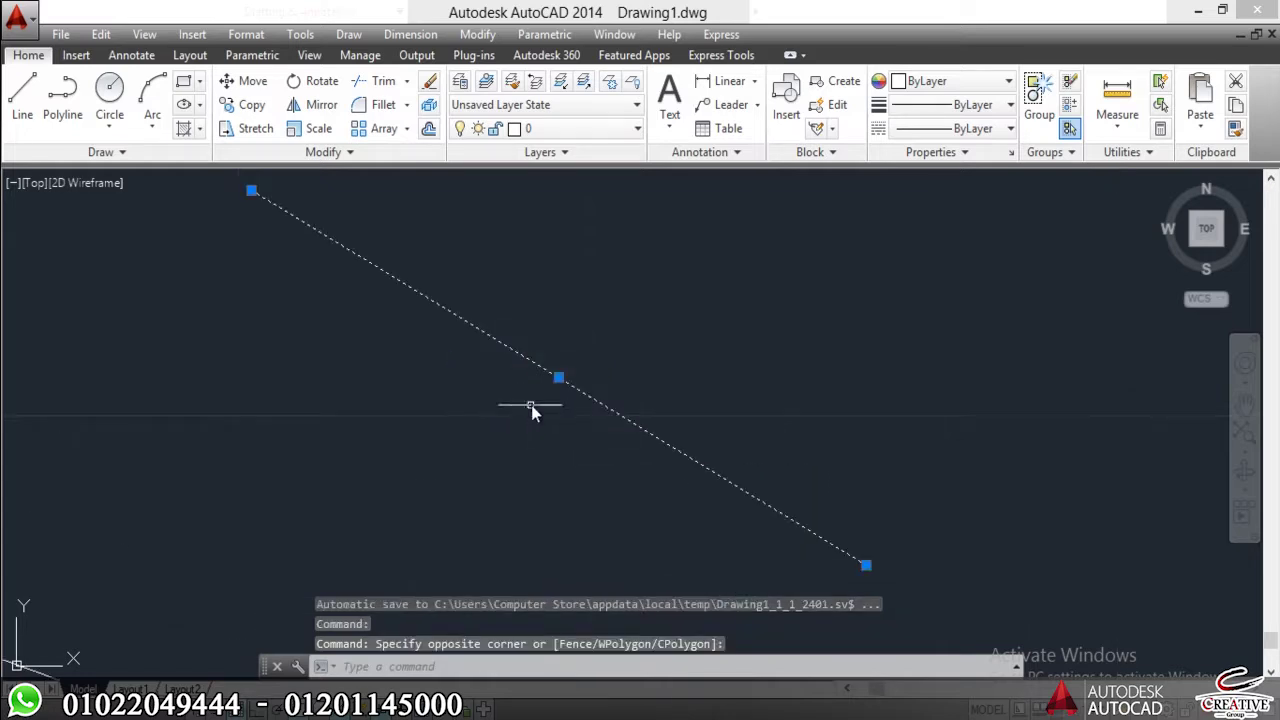
scroll(618, 358, down, 2)
scroll(617, 354, down, 4)
middle_drag(604, 362, 604, 373)
scroll(625, 326, up, 2)
middle_drag(623, 330, 619, 337)
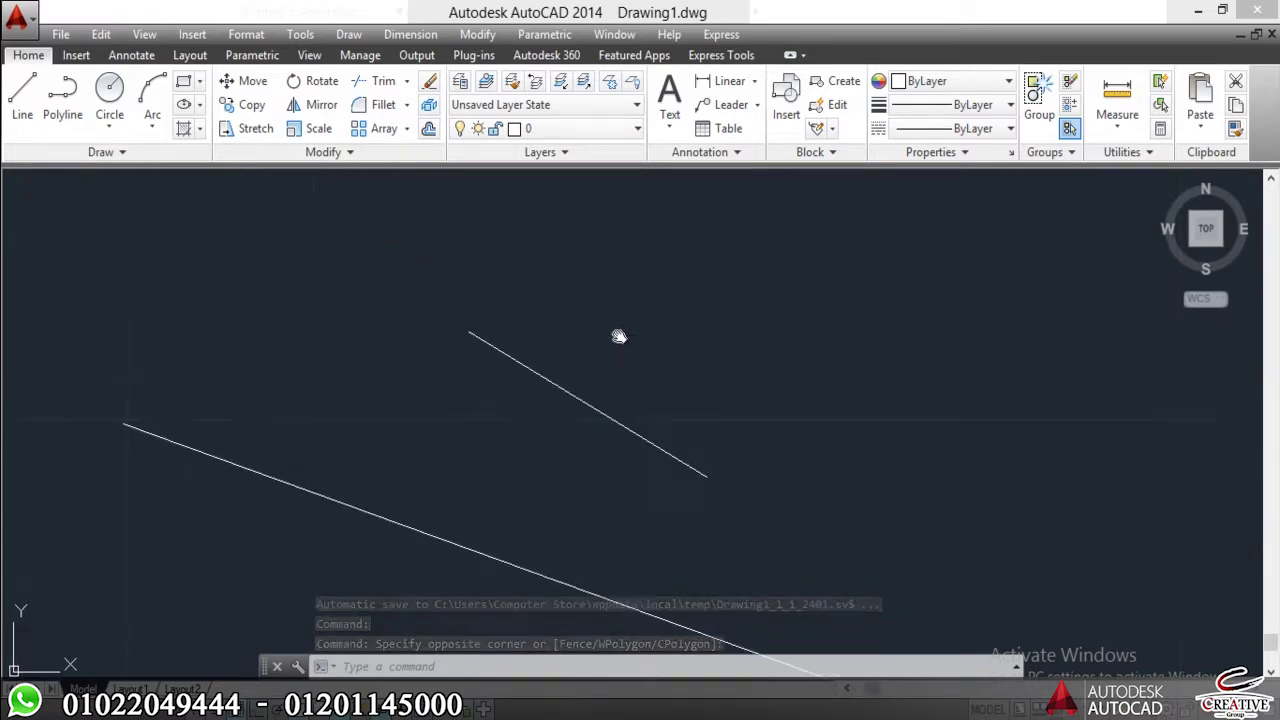
- Erase the 10-unit and 30-unit lines
click(640, 362)
click(403, 566)
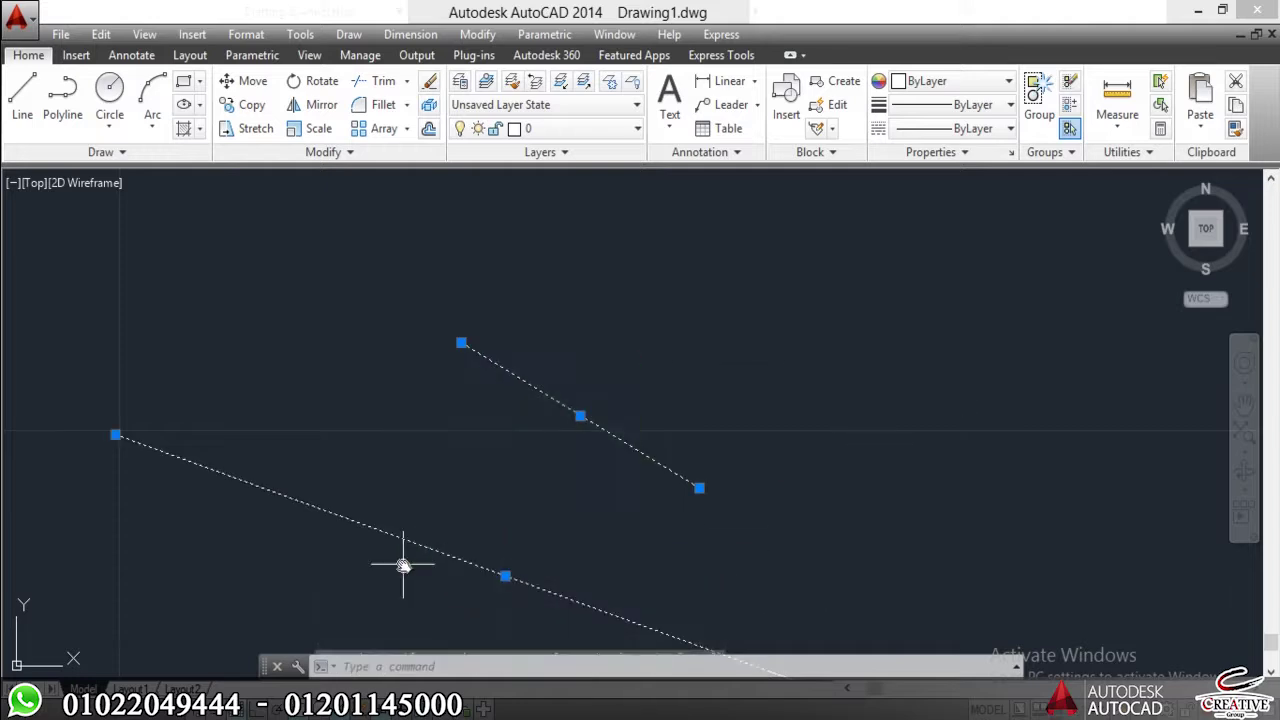
text(E)
key(Return)
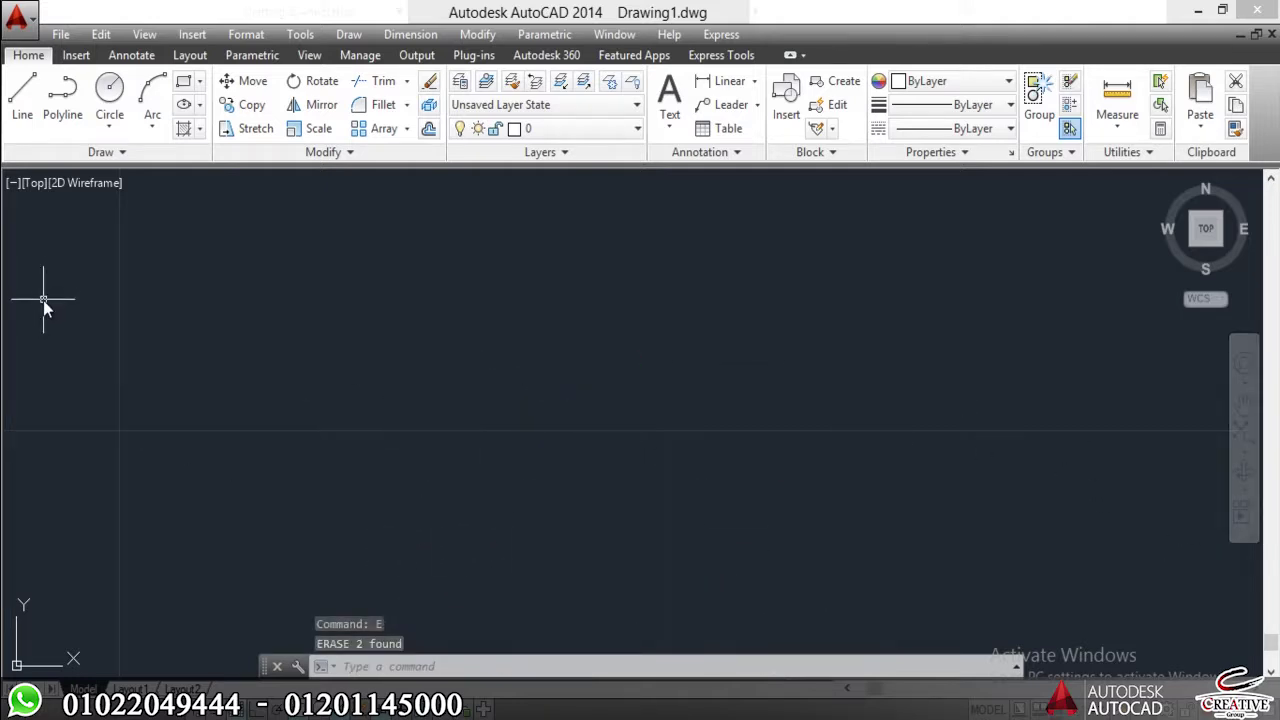
- Draw a W-shaped polyline of four segments, the first about 7 units long
click(55, 115)
click(297, 242)
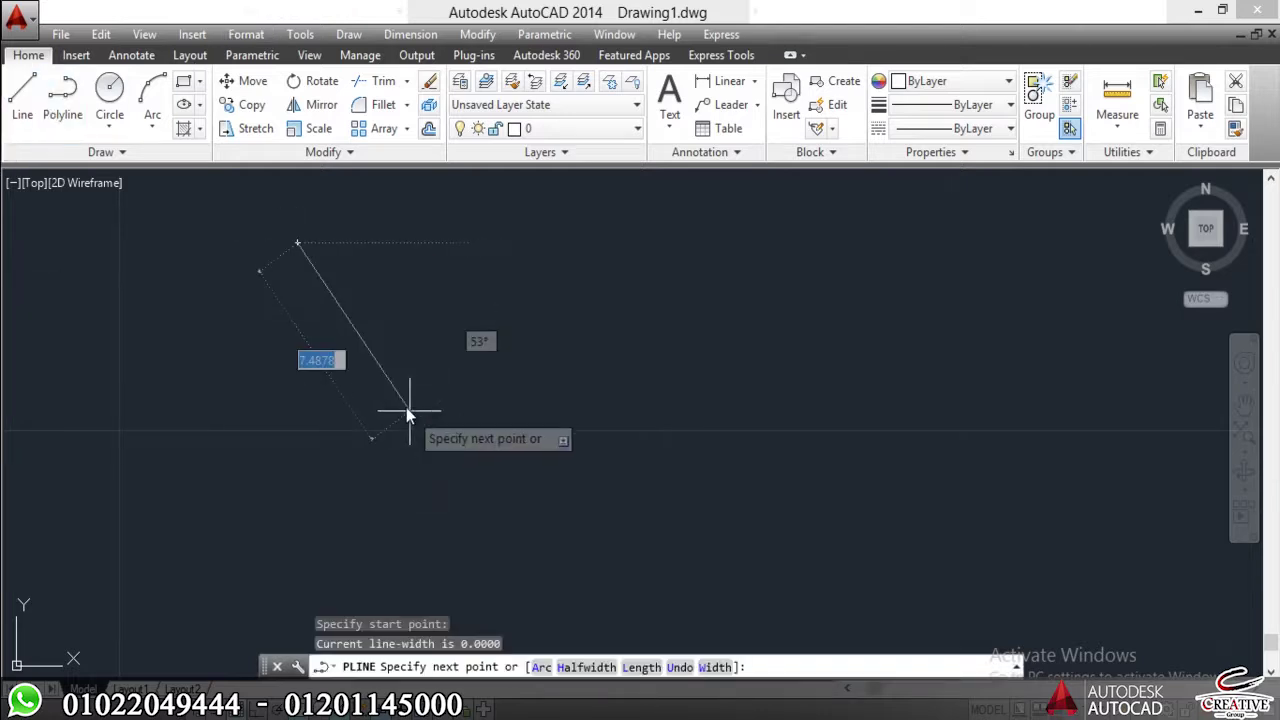
click(406, 405)
click(508, 280)
click(682, 417)
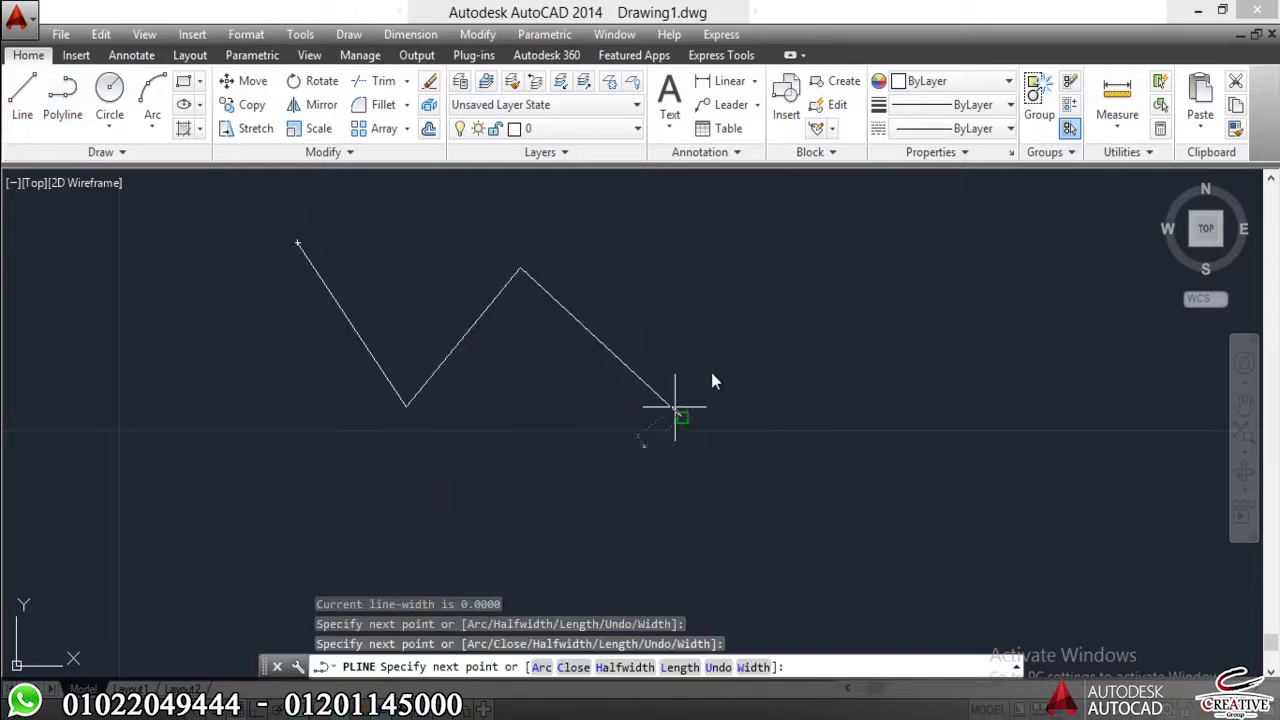
click(843, 280)
key(Escape)
- Set the current colour to Red and draw four connected zigzag line segments below the polyline
click(22, 100)
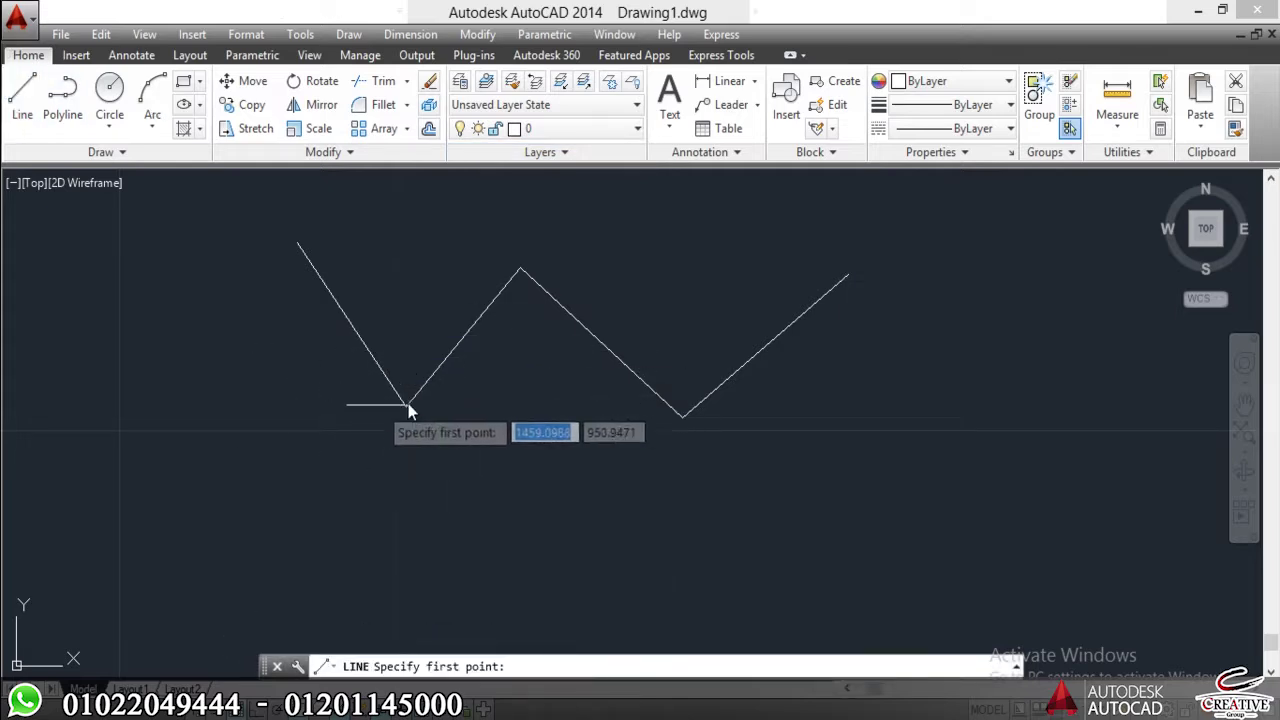
click(955, 81)
click(928, 154)
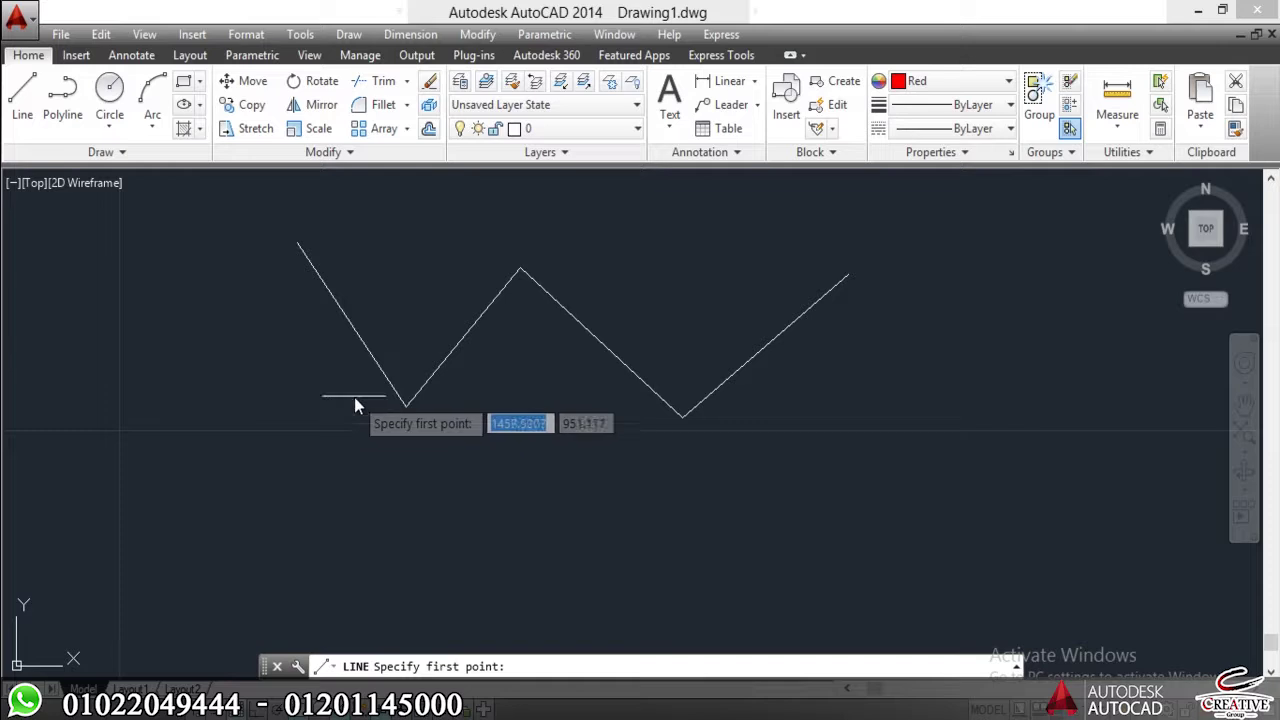
click(280, 412)
click(461, 563)
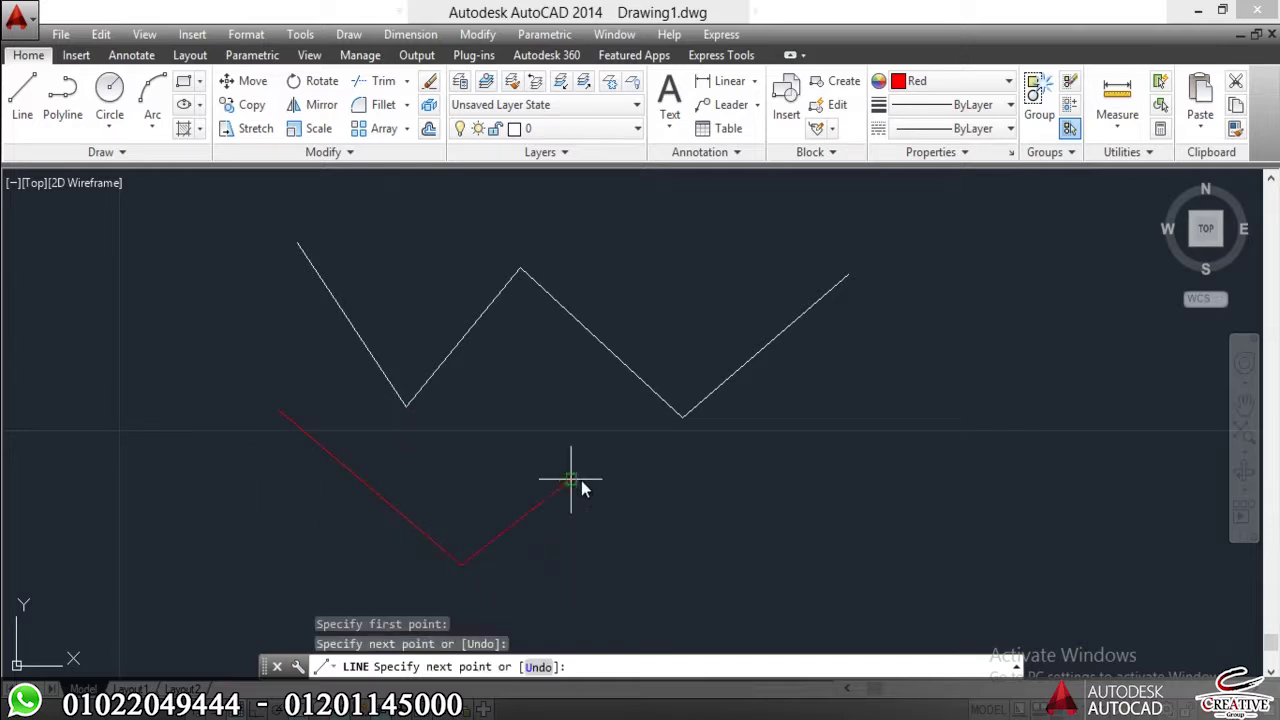
click(571, 480)
click(757, 565)
click(881, 463)
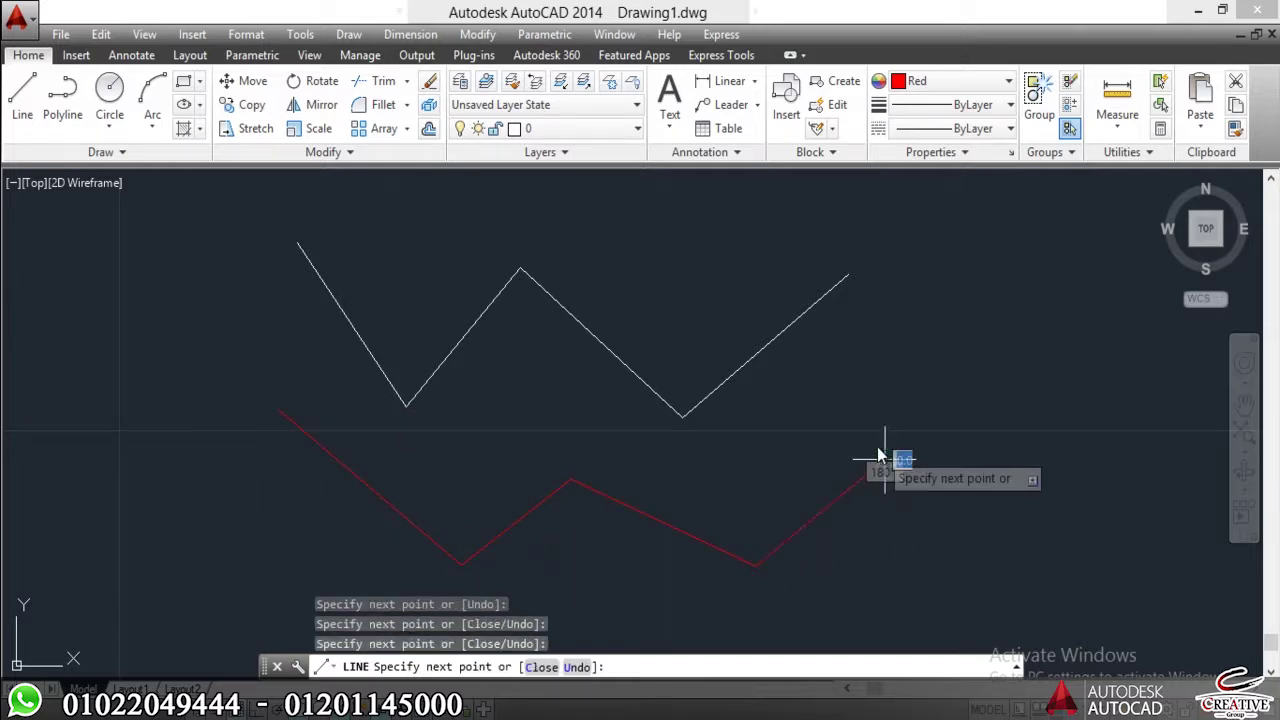
key(Escape)
- Stretch the middle peak vertex of the white polyline downward to make the peak lower
click(361, 284)
click(264, 330)
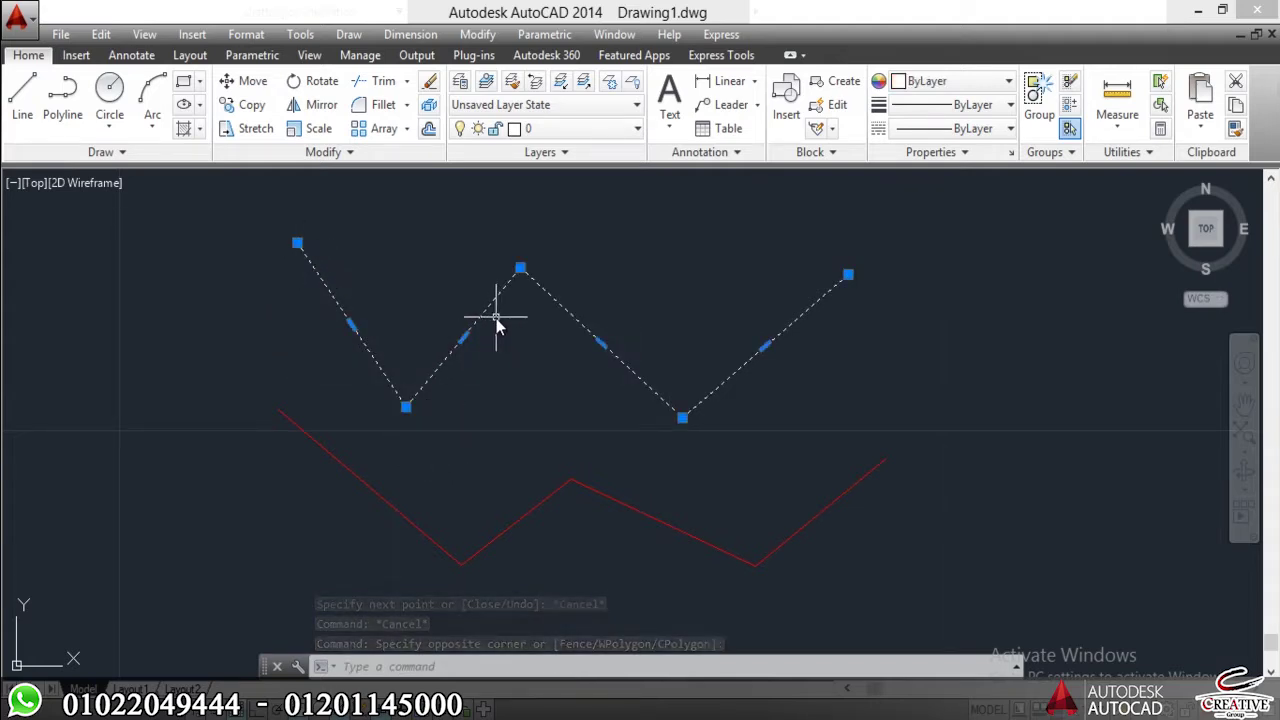
scroll(515, 279, up, 4)
scroll(518, 272, up, 2)
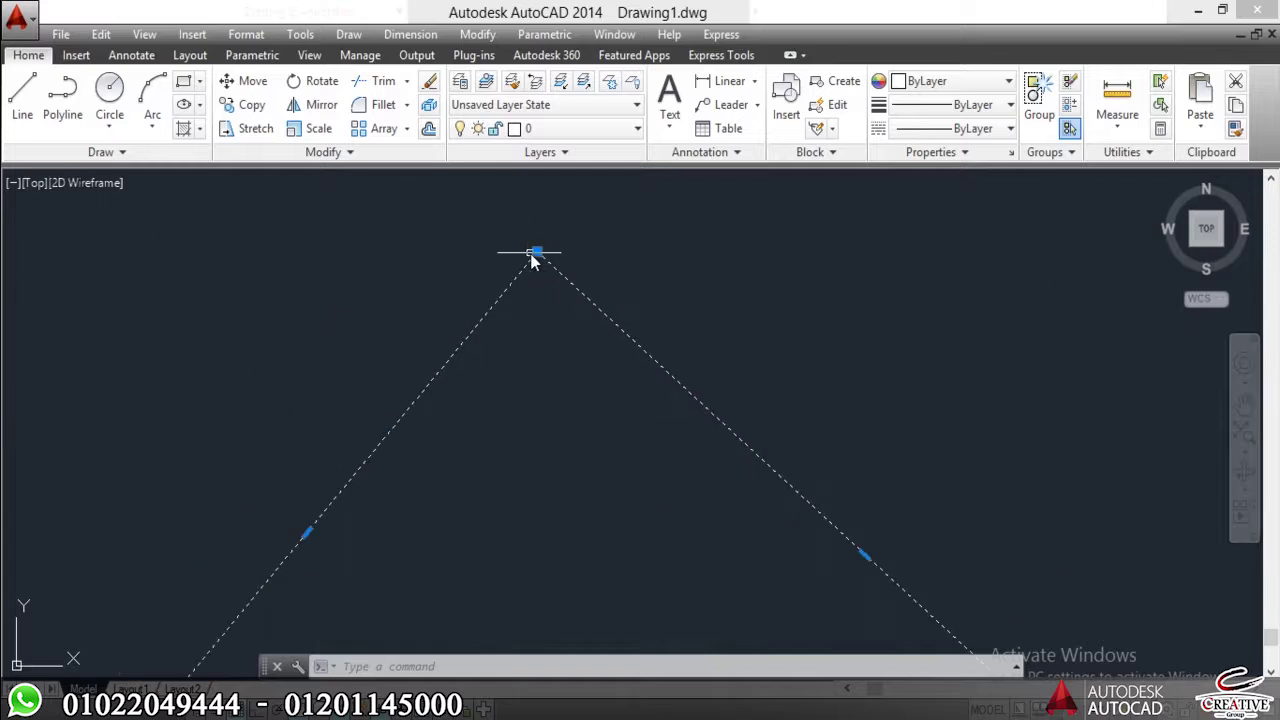
click(538, 253)
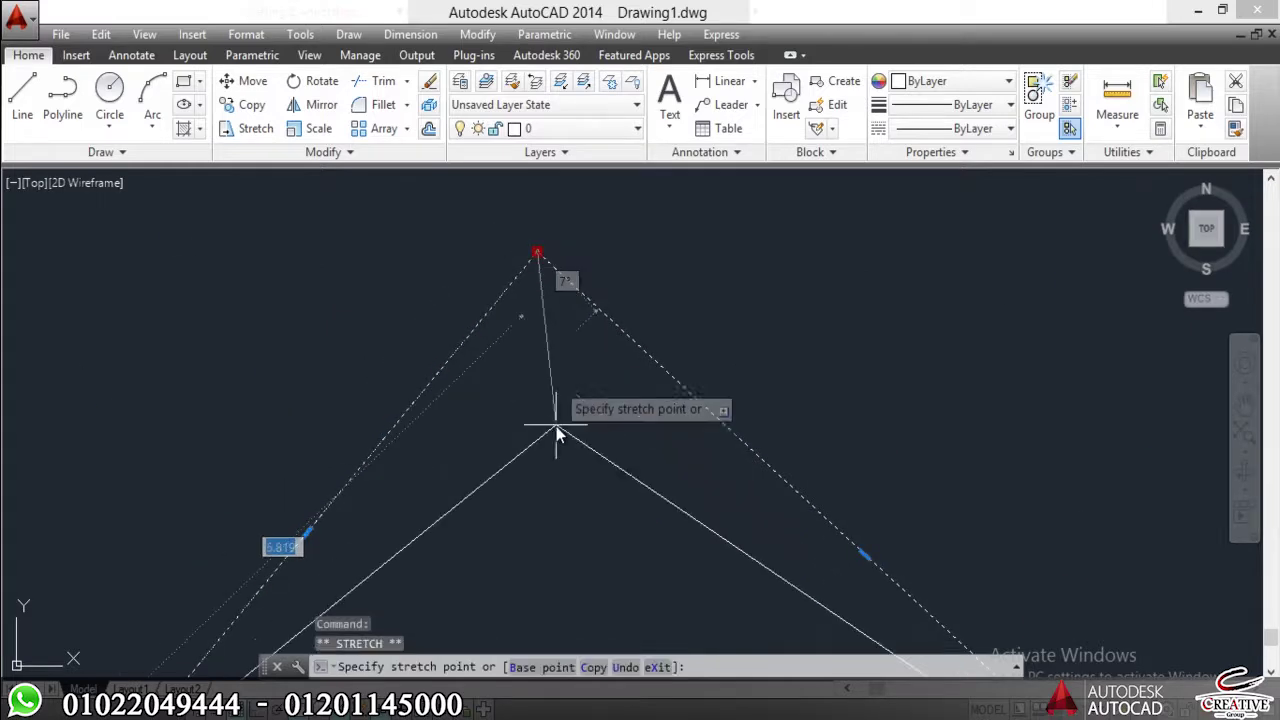
click(556, 427)
scroll(551, 420, down, 3)
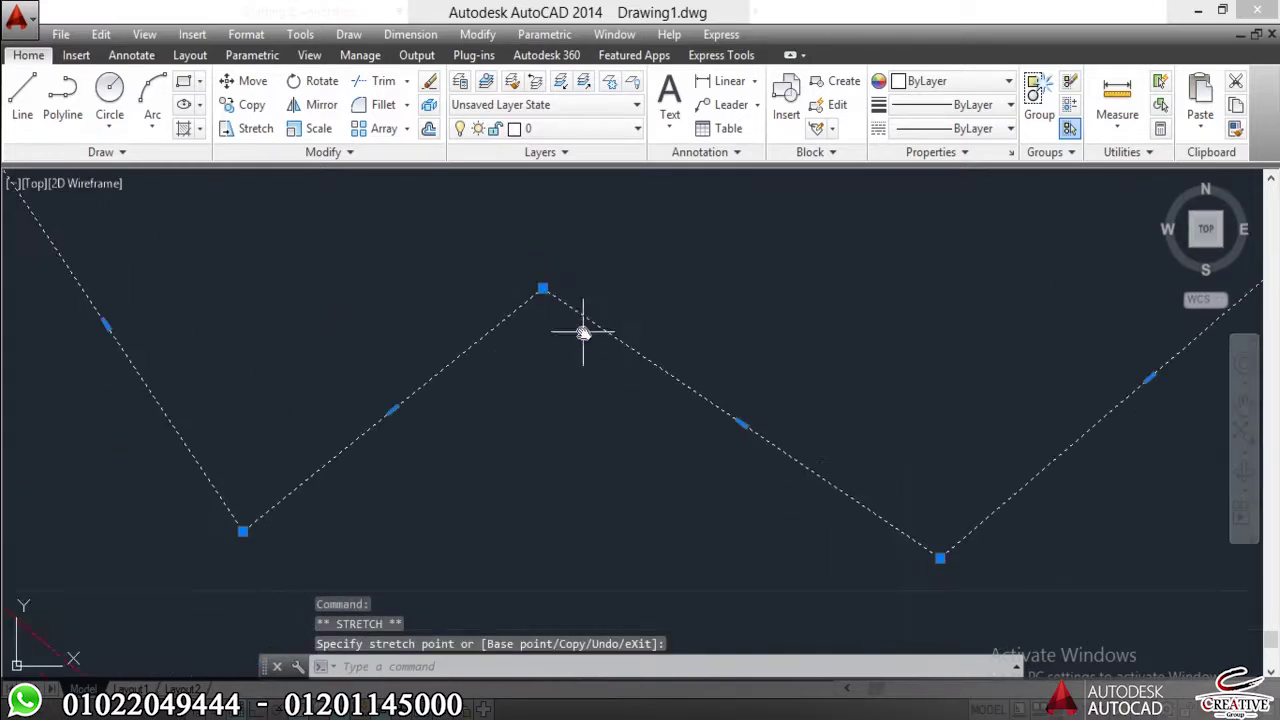
scroll(448, 360, down, 5)
scroll(486, 320, up, 3)
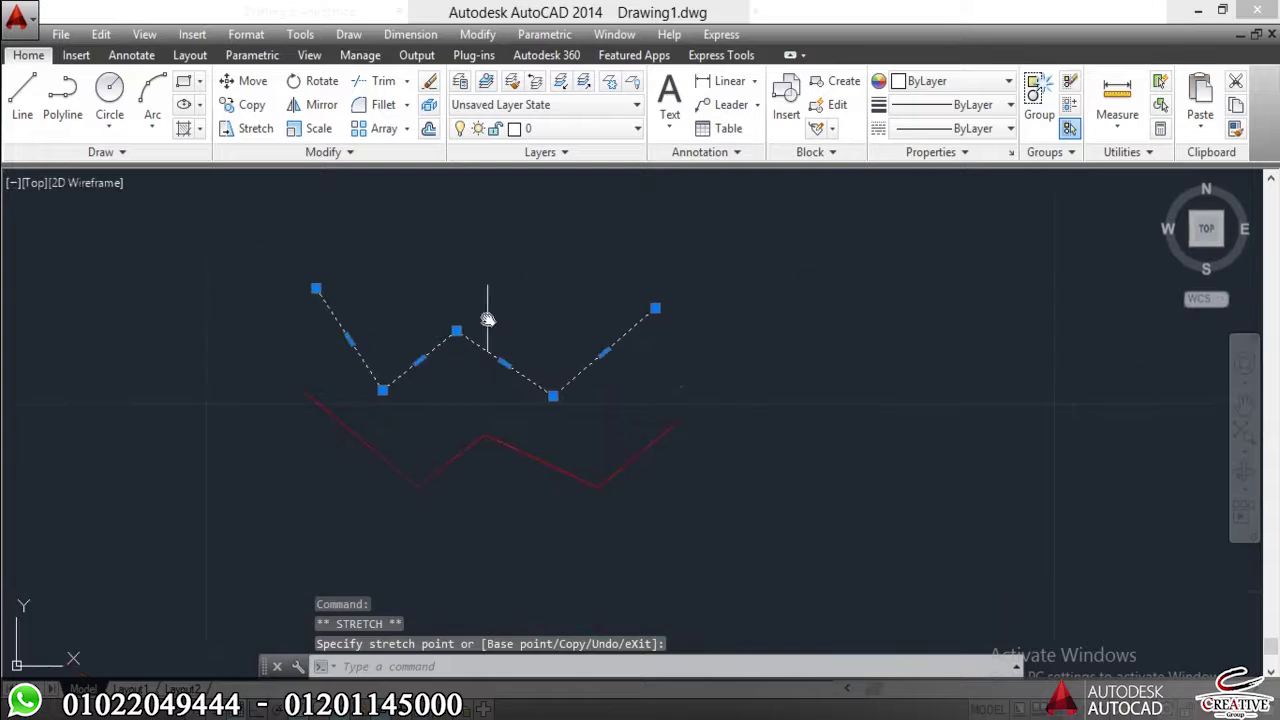
- Select the red zigzag lines one after another to check whether they are separate objects, and clear the selection
key(Escape)
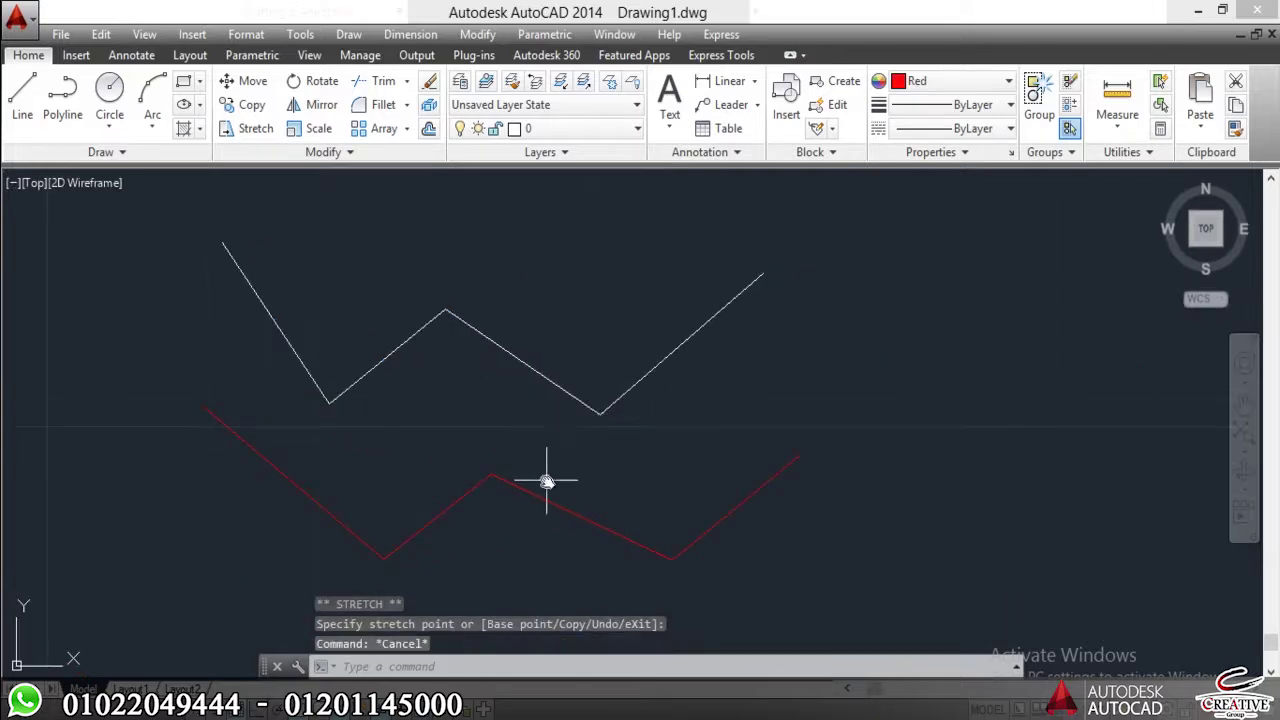
click(541, 446)
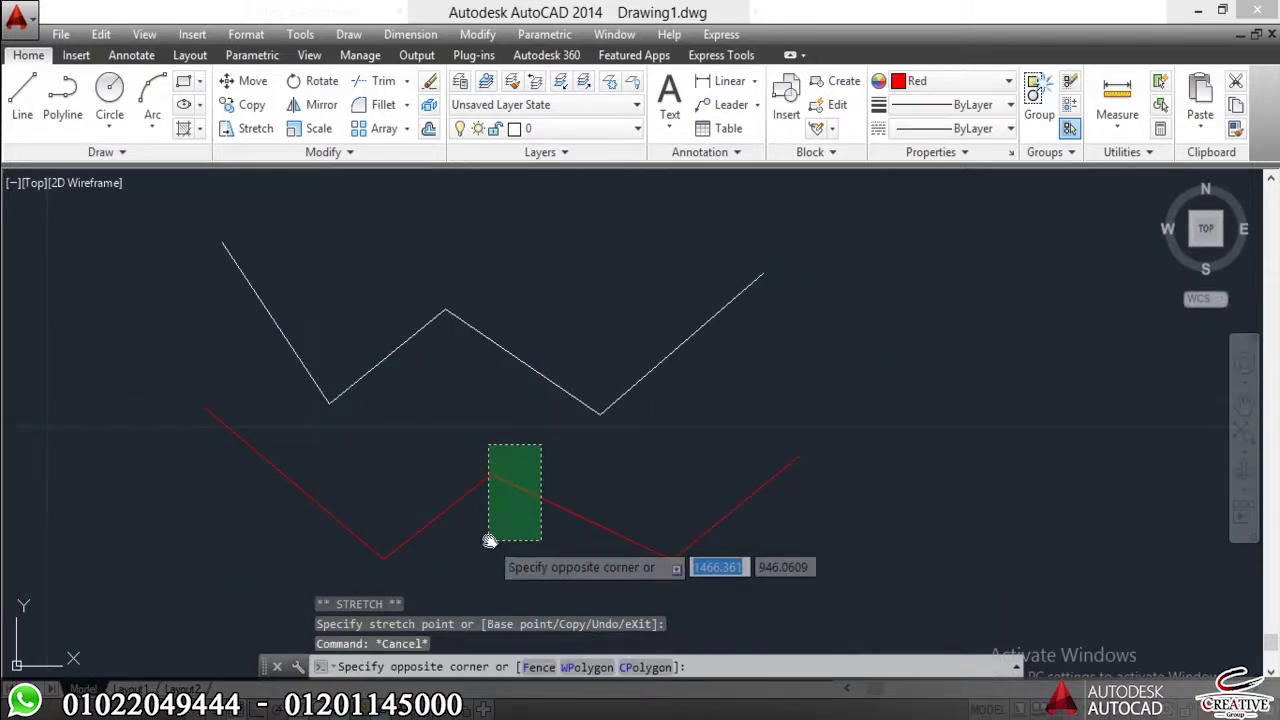
click(495, 542)
click(466, 503)
click(384, 506)
click(335, 492)
click(277, 529)
click(748, 493)
click(702, 521)
key(Escape)
key(Escape)
key(Escape)
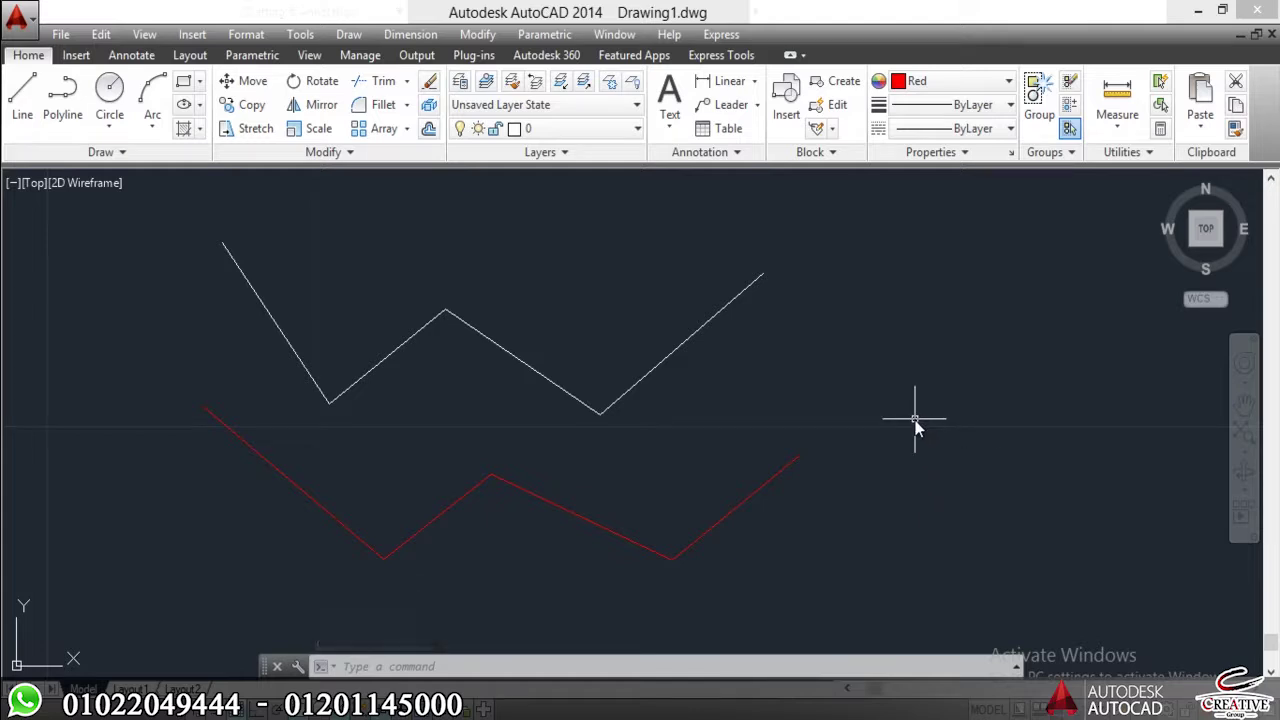
- Explode the white W-shaped polyline into individual line segments
click(463, 355)
click(466, 414)
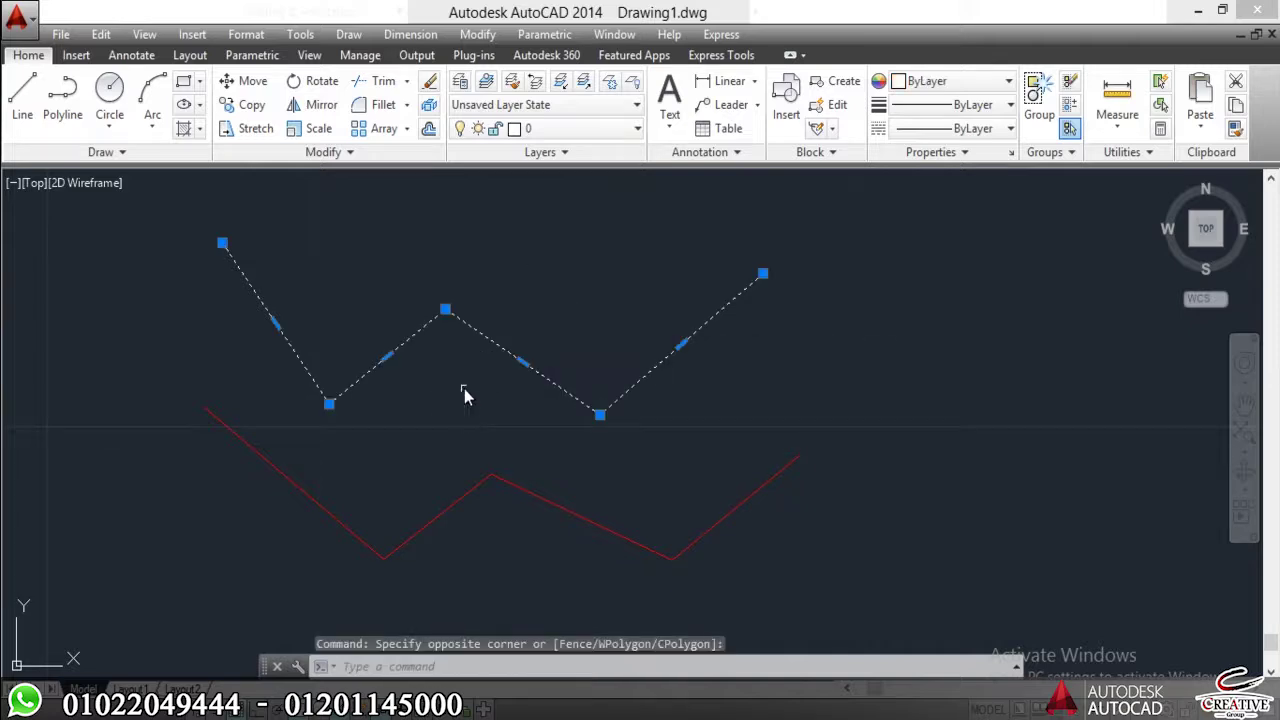
text(x)
key(Return)
- Select individual middle segments of the white shape and a red segment to compare how they behave, clearing each selection
click(428, 360)
click(344, 360)
click(498, 332)
click(471, 385)
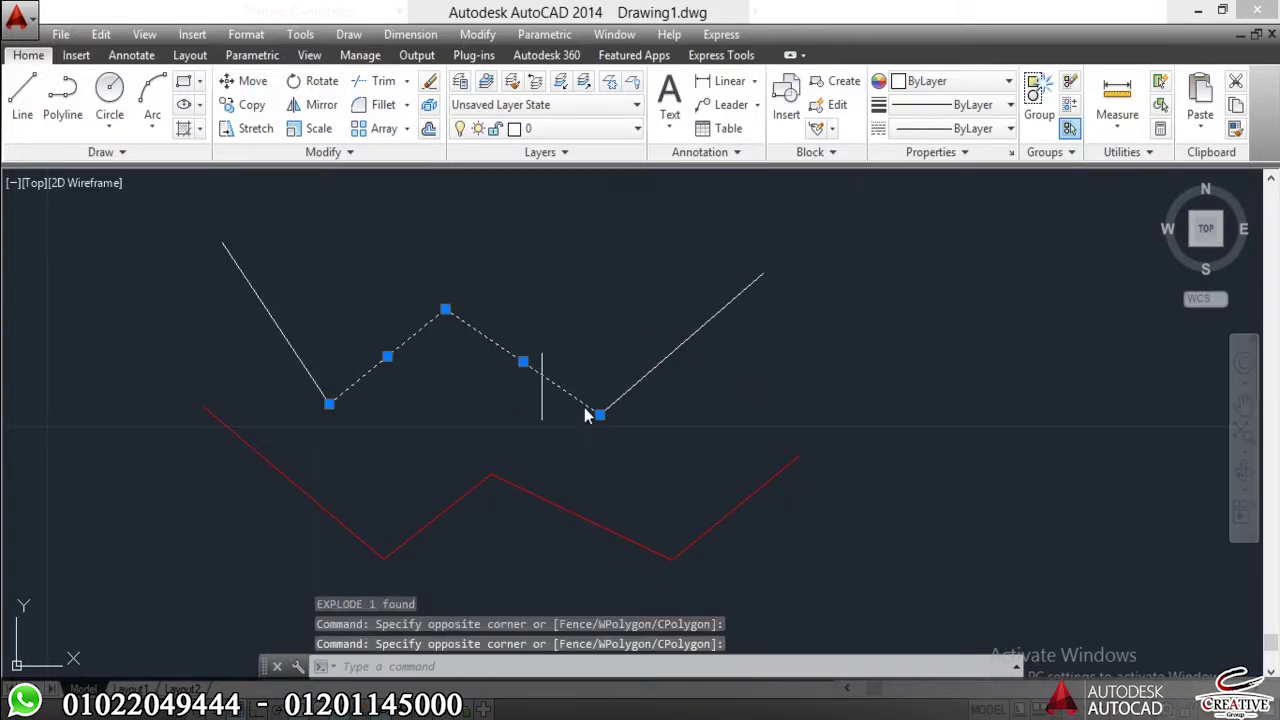
key(Escape)
click(628, 463)
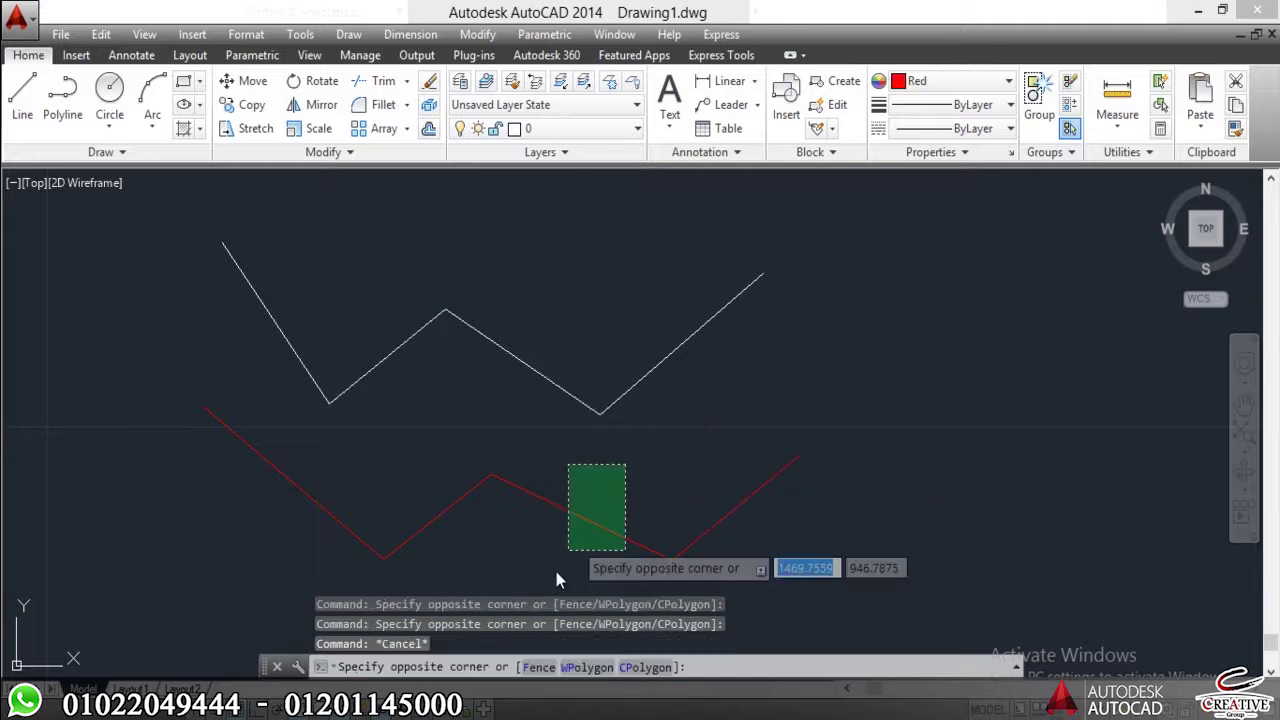
click(562, 540)
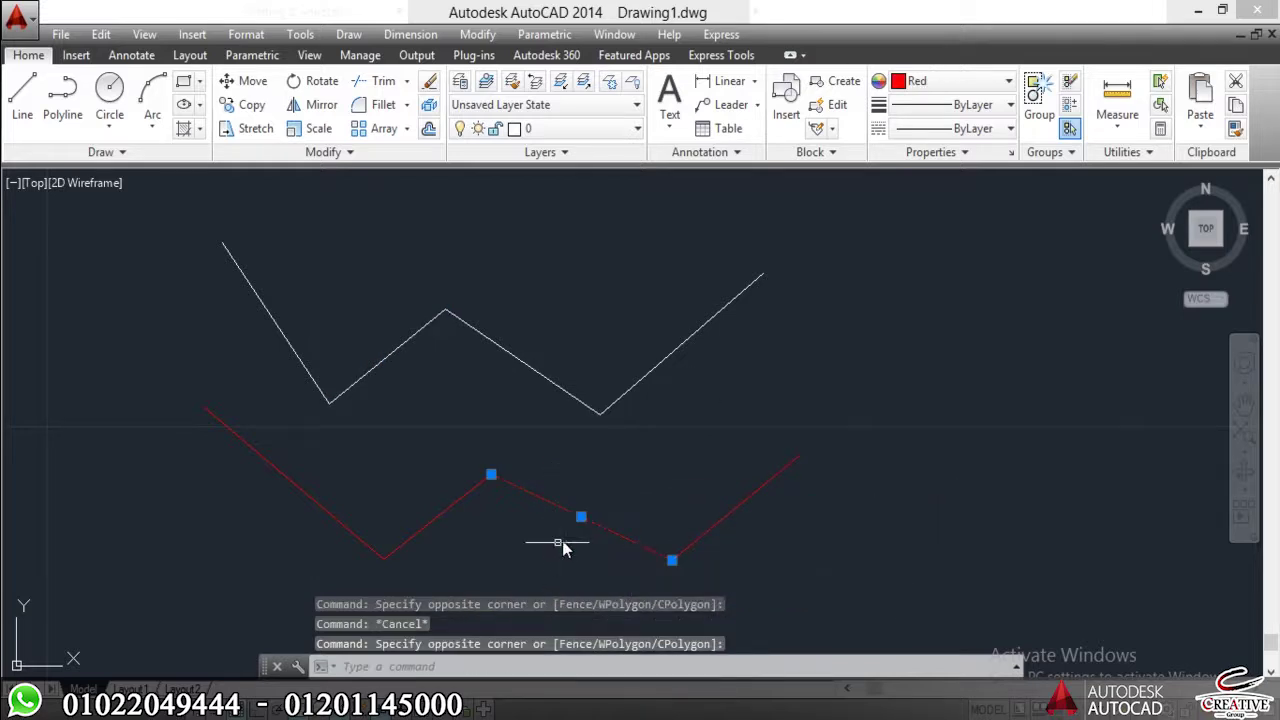
click(675, 524)
key(Escape)
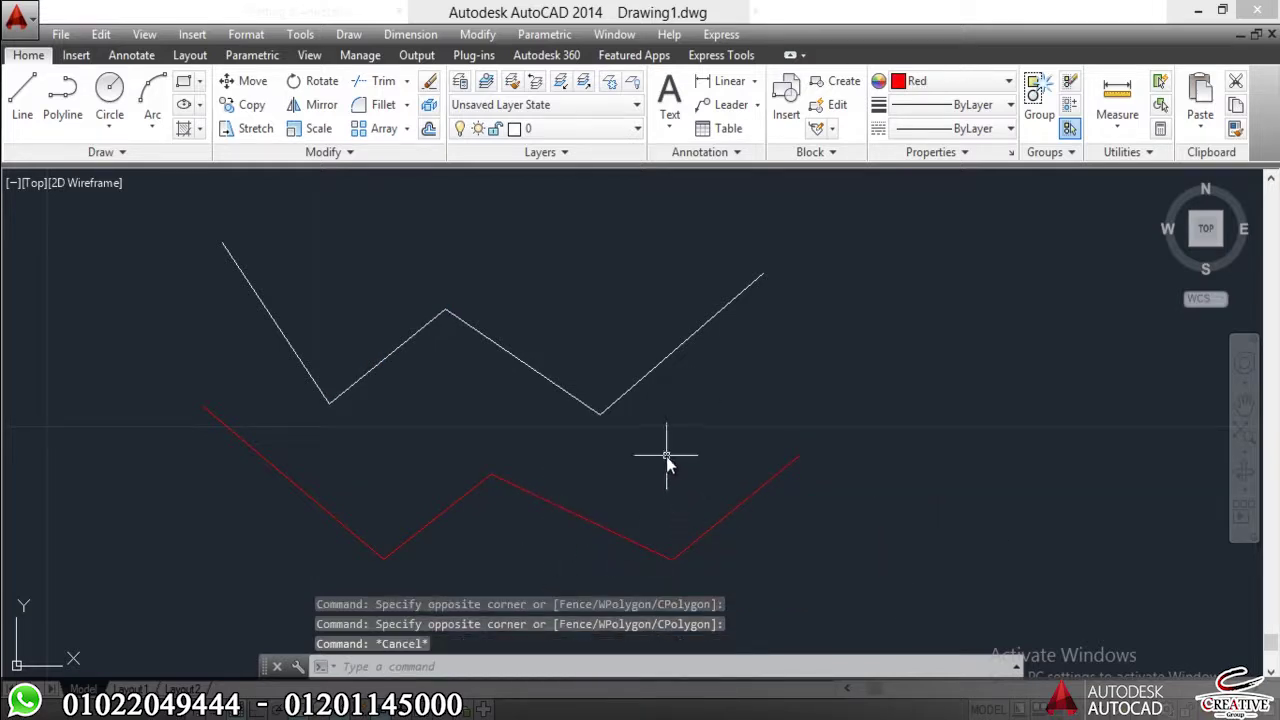
- Join the four connected red zigzag lines into a single polyline
text(j)
key(Return)
click(692, 546)
click(629, 484)
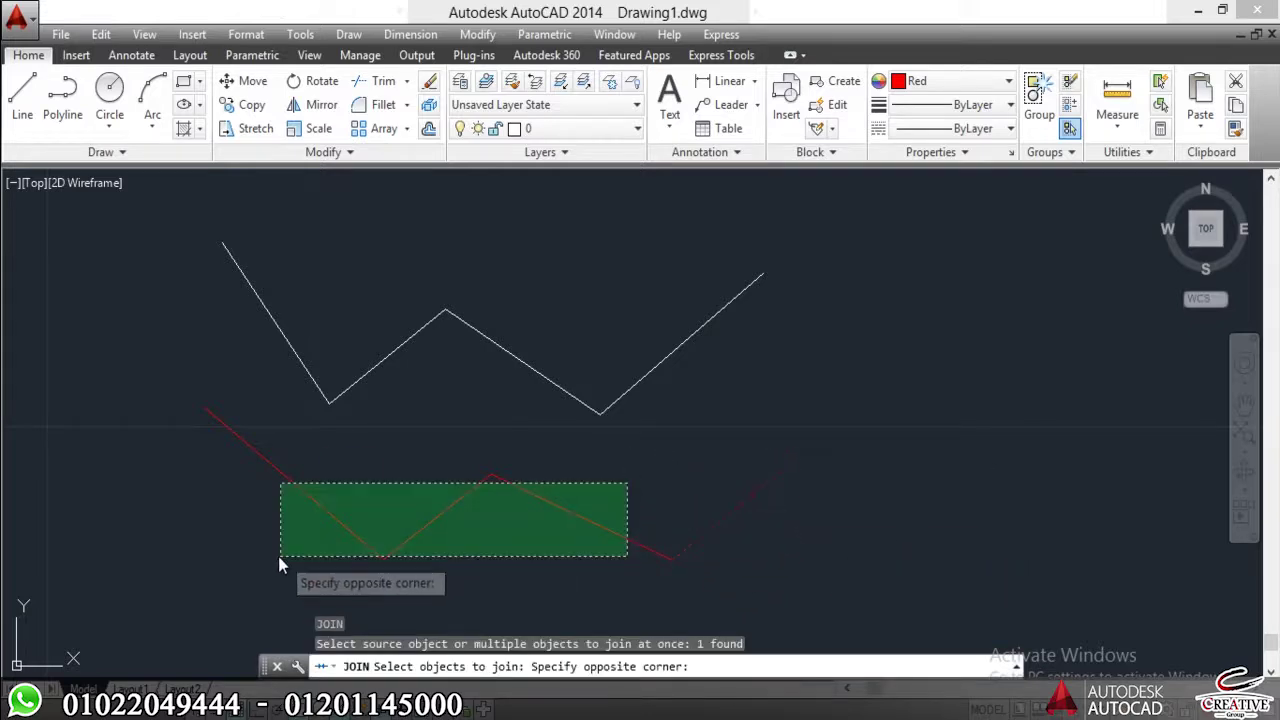
click(278, 556)
key(Return)
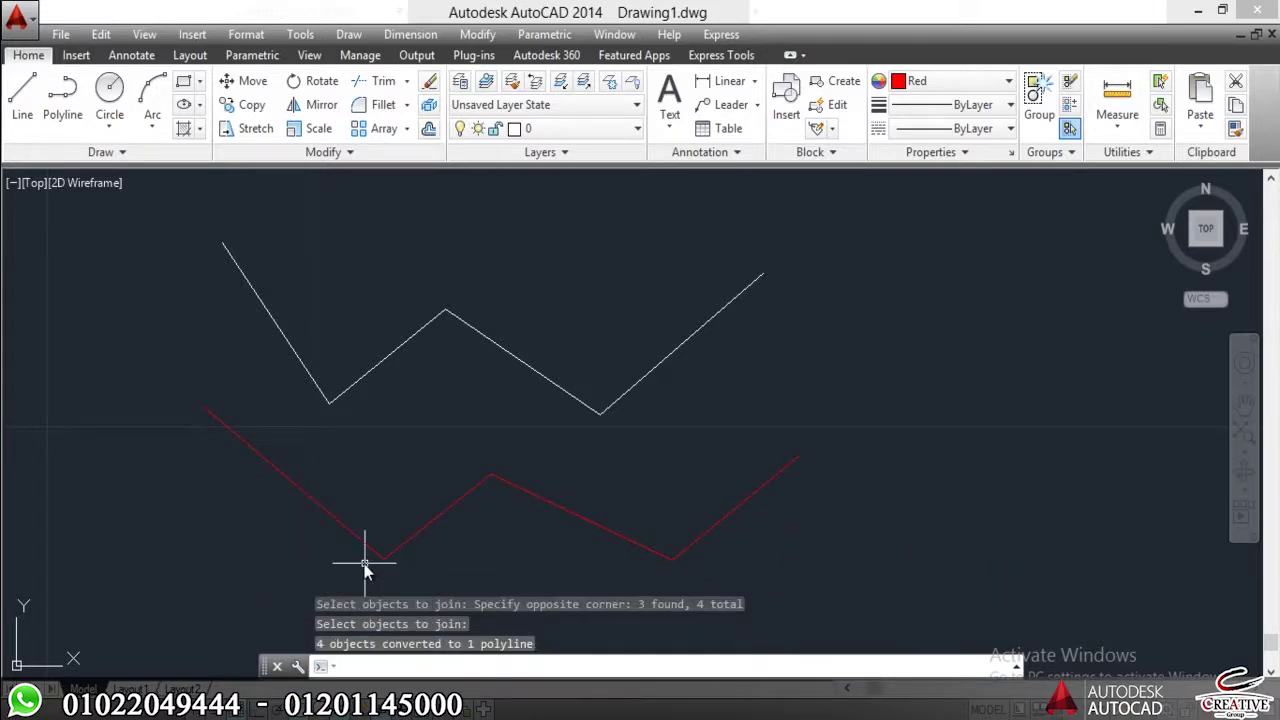
click(509, 487)
- Erase the four white line segments together with the red polyline
scroll(300, 294, down, 2)
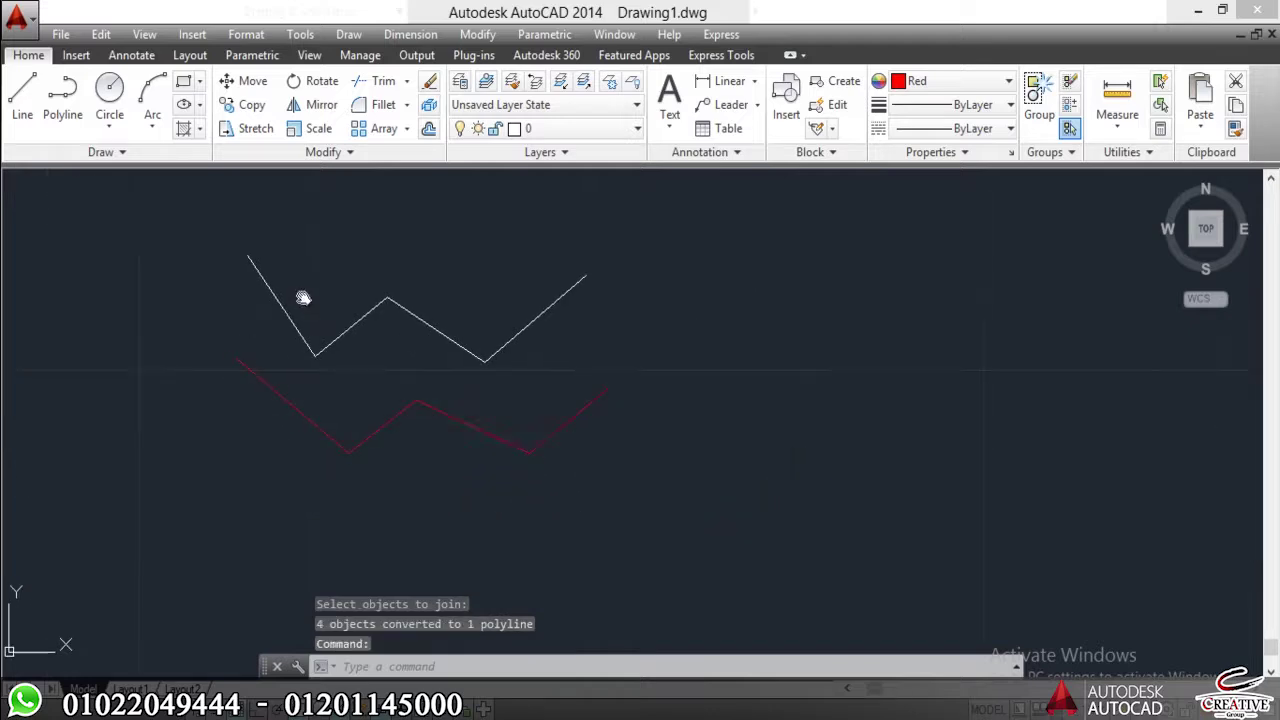
click(443, 243)
click(220, 428)
click(571, 337)
click(331, 423)
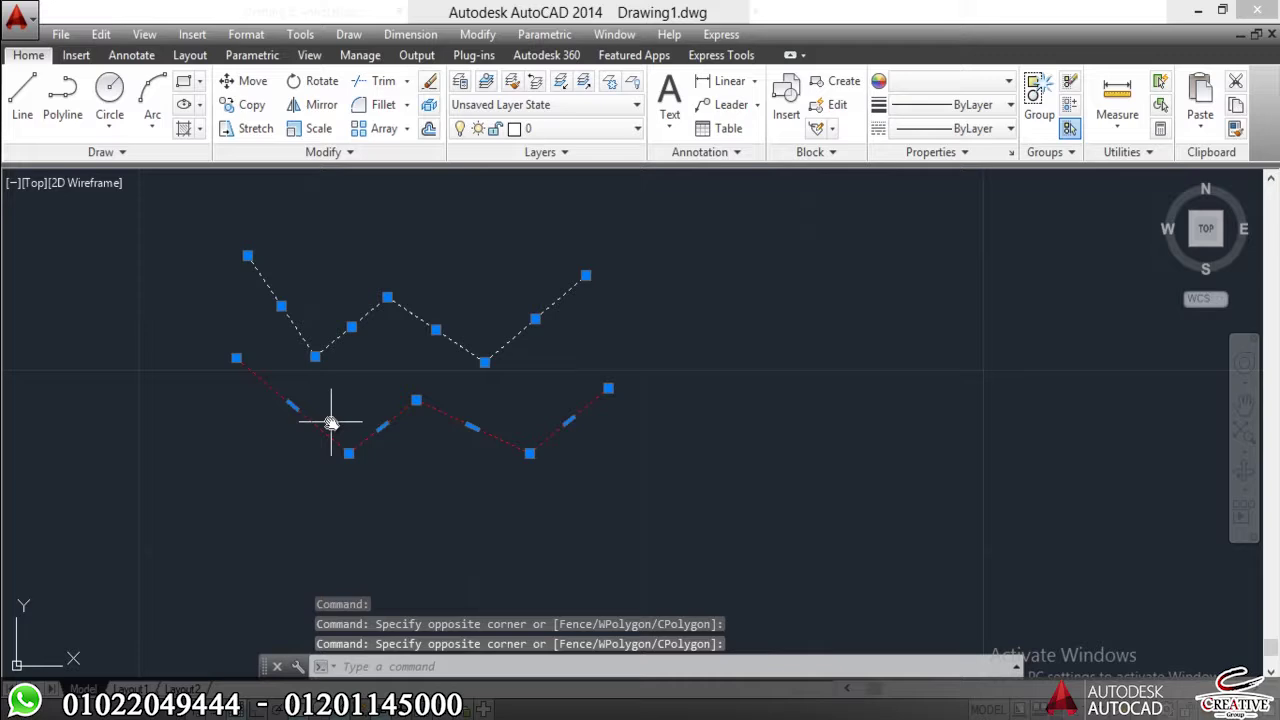
text(E)
key(Return)
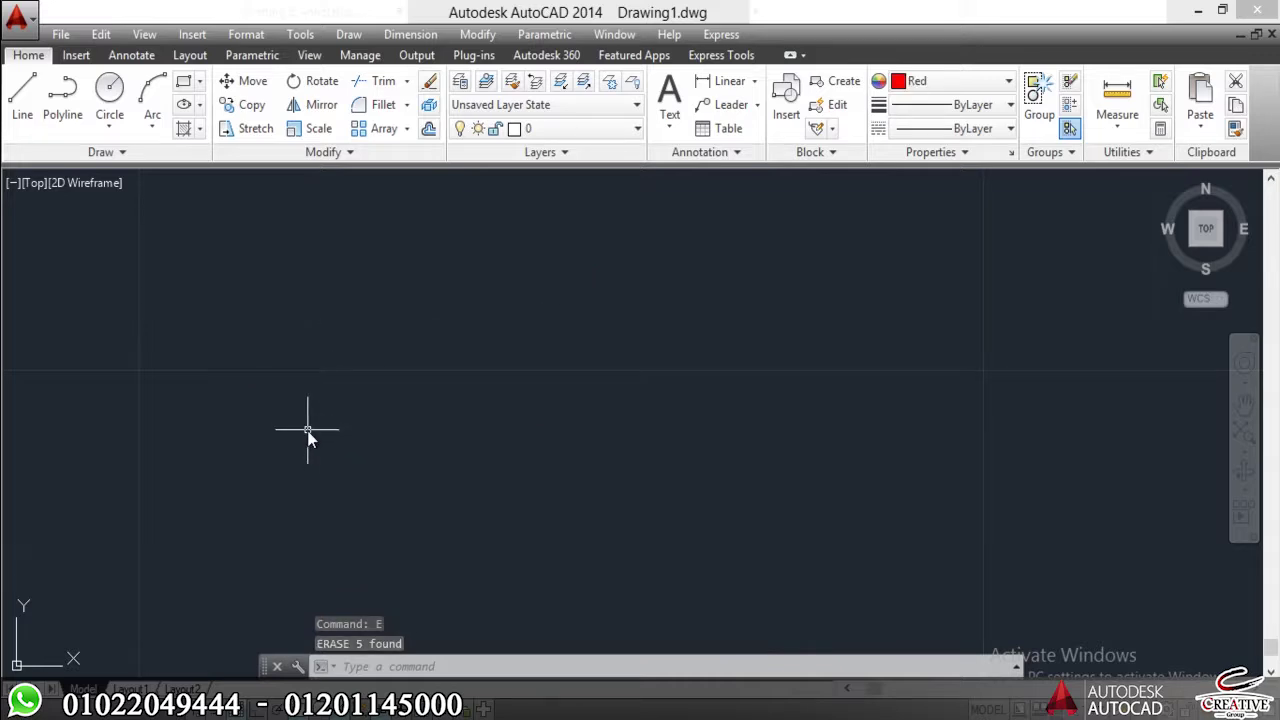
- Draw an open, cup-shaped red polyline of three straight segments and switch its next segment to Arc mode
key(Escape)
text(l)
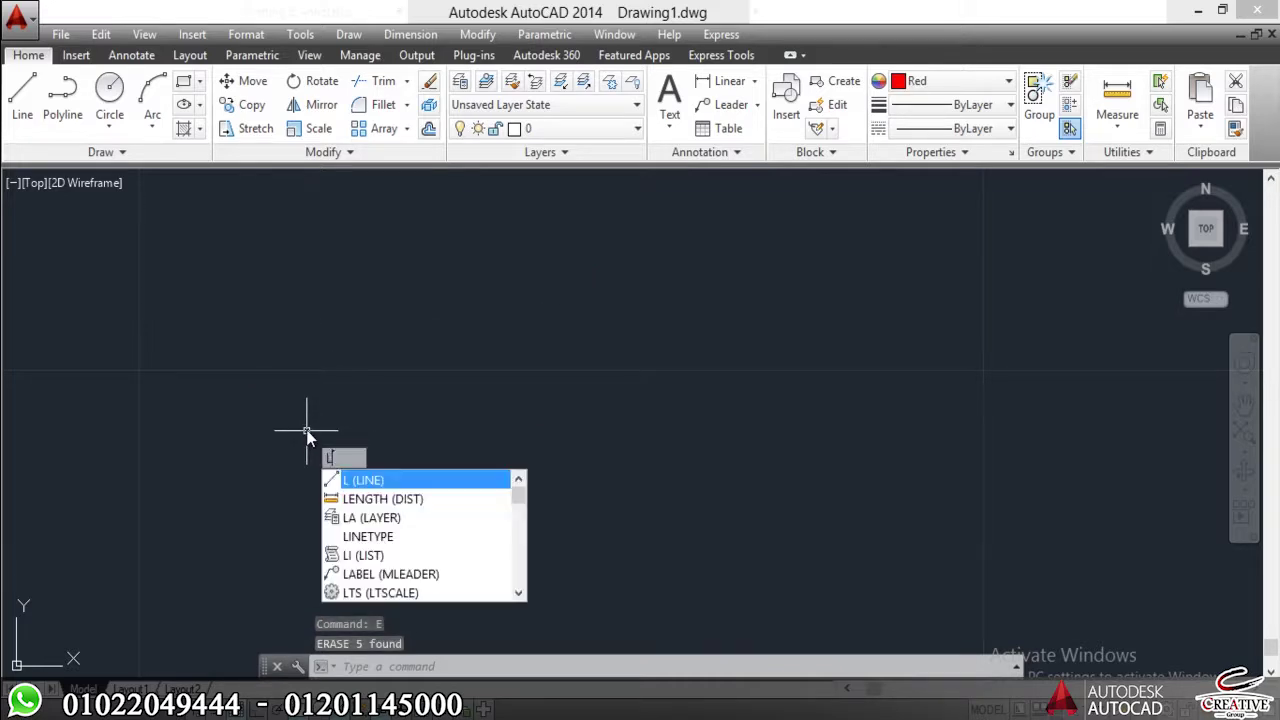
key(Escape)
text(l)
key(Return)
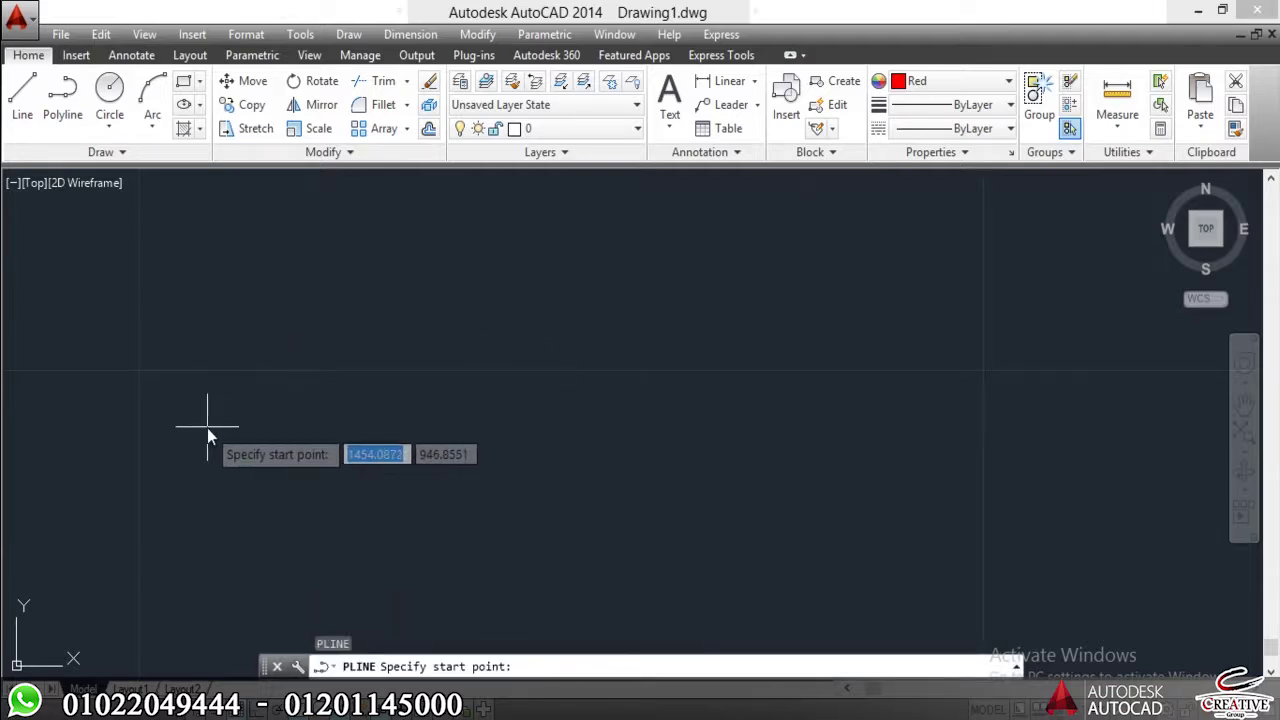
click(366, 372)
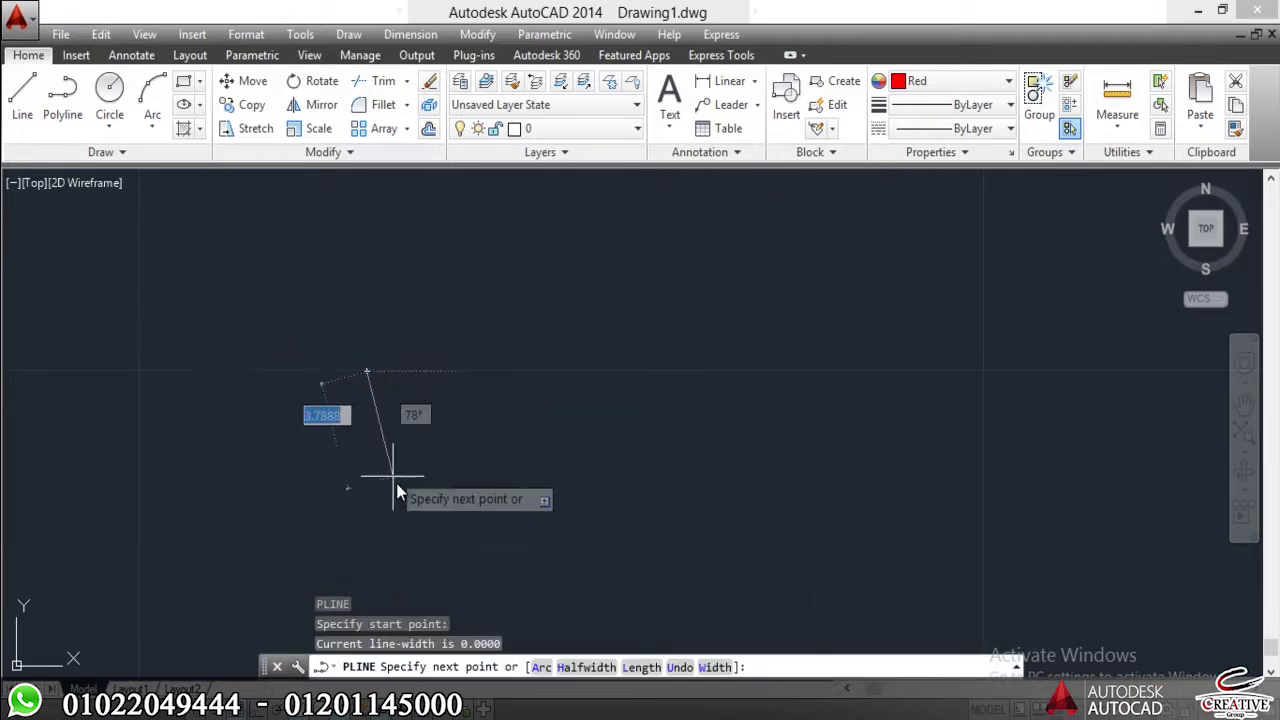
click(404, 496)
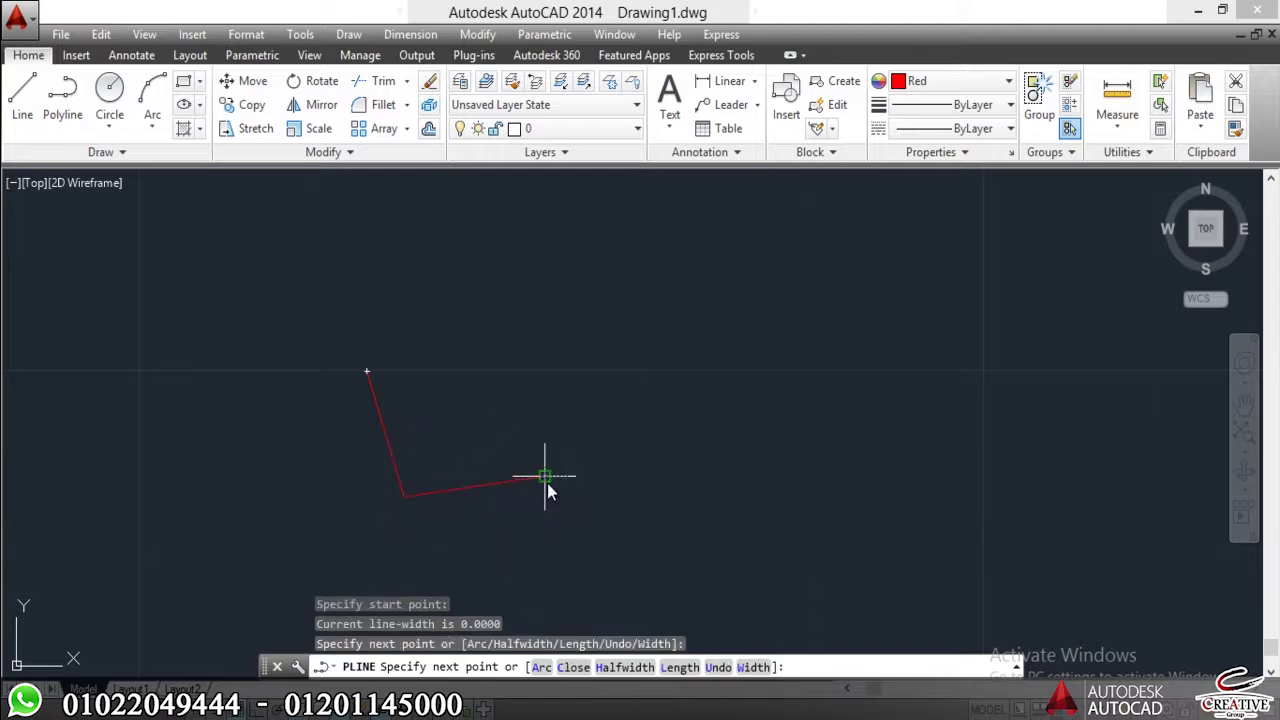
click(544, 477)
click(595, 376)
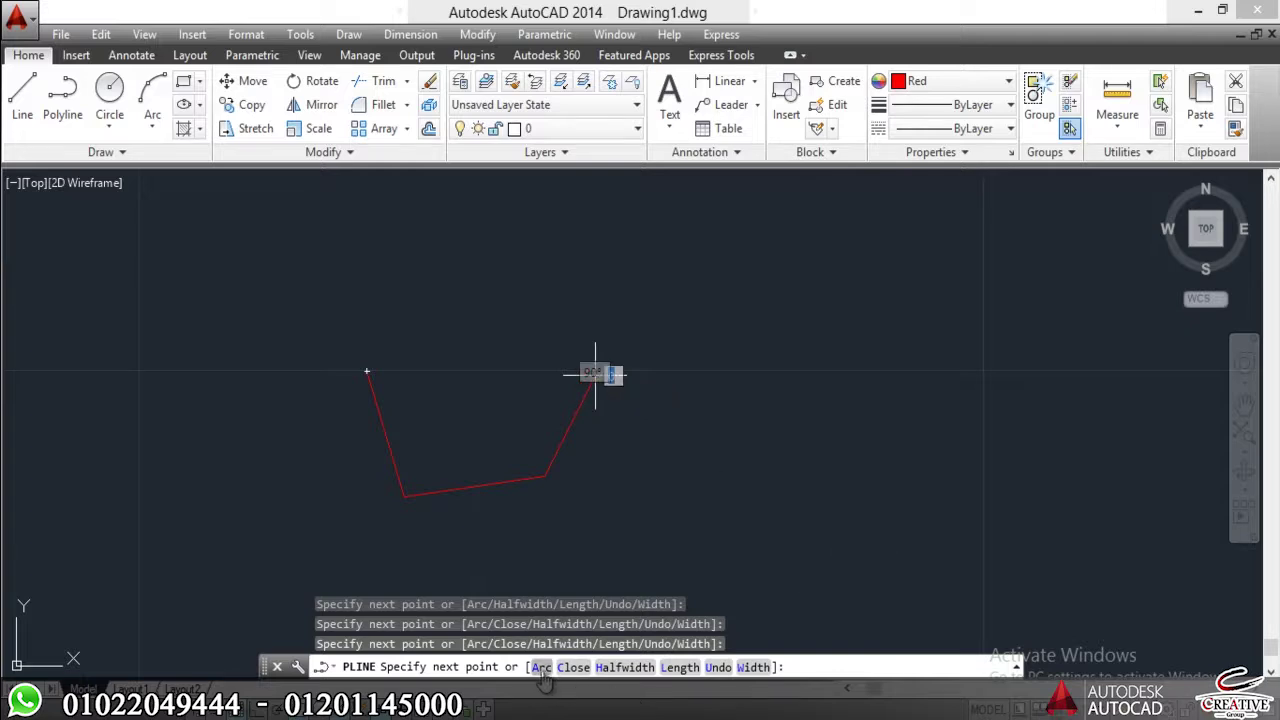
click(541, 668)
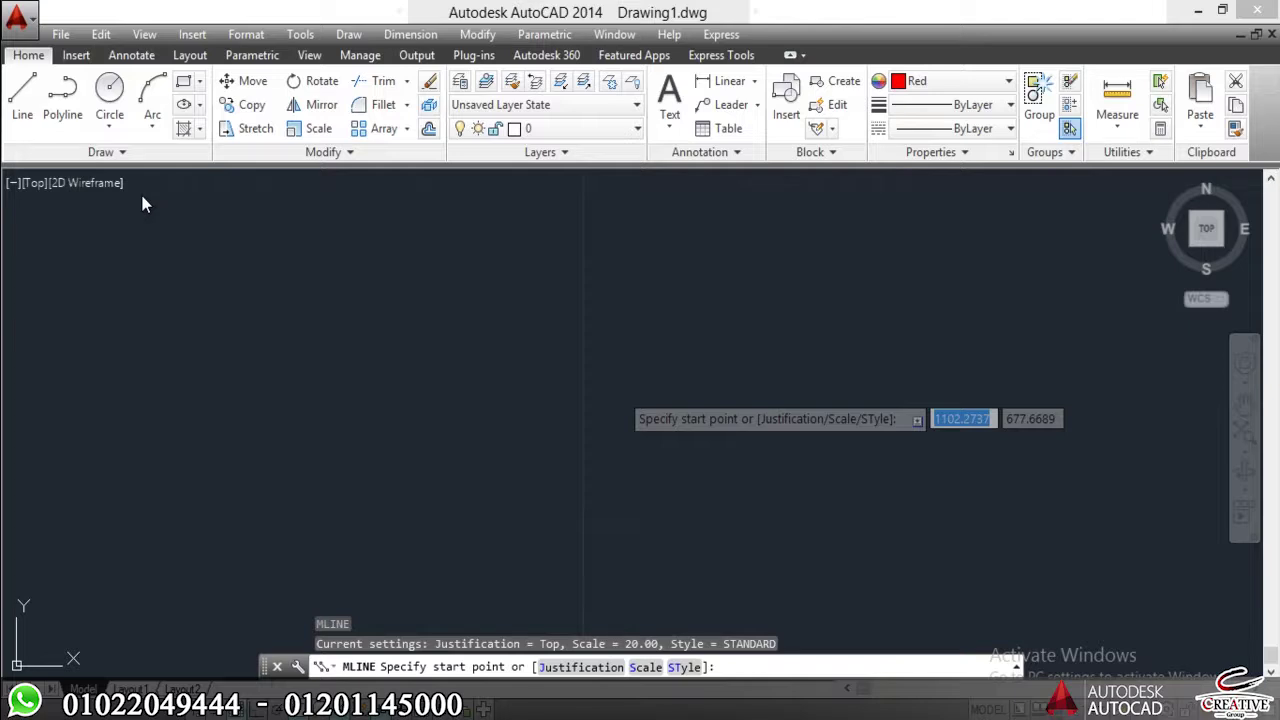
click(516, 450)
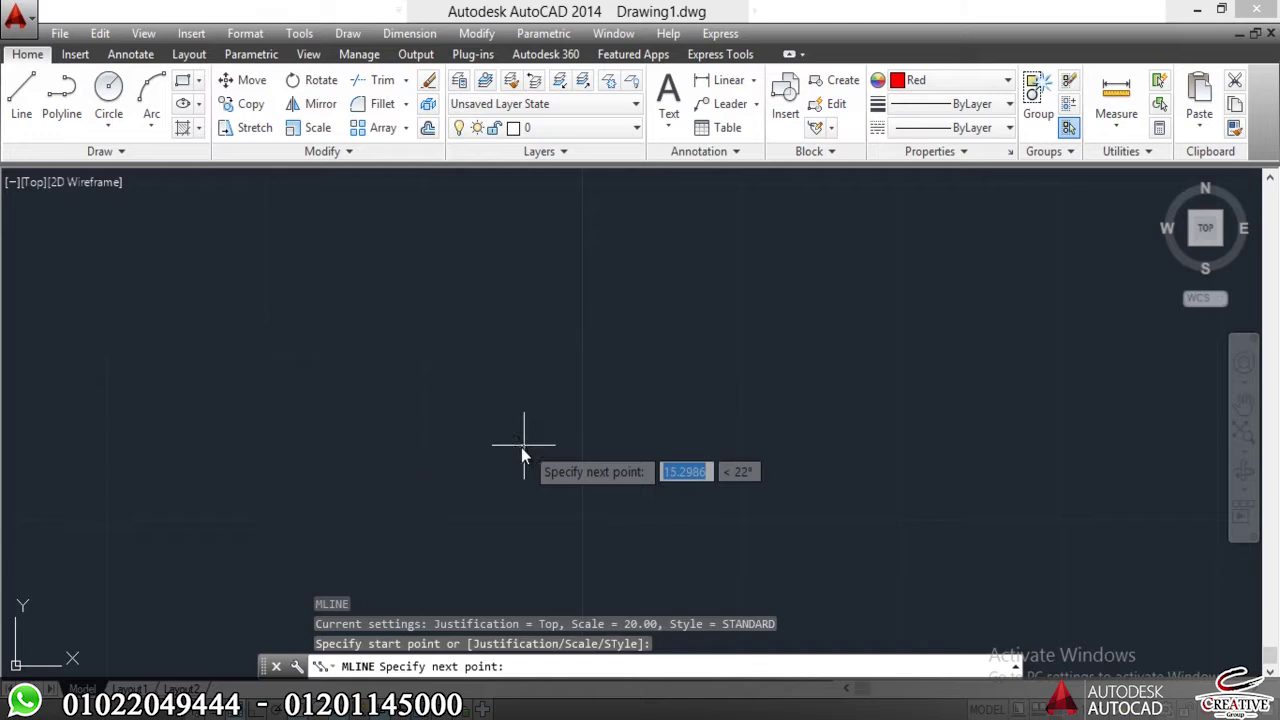
key(Escape)
key(Escape)
key(Escape)
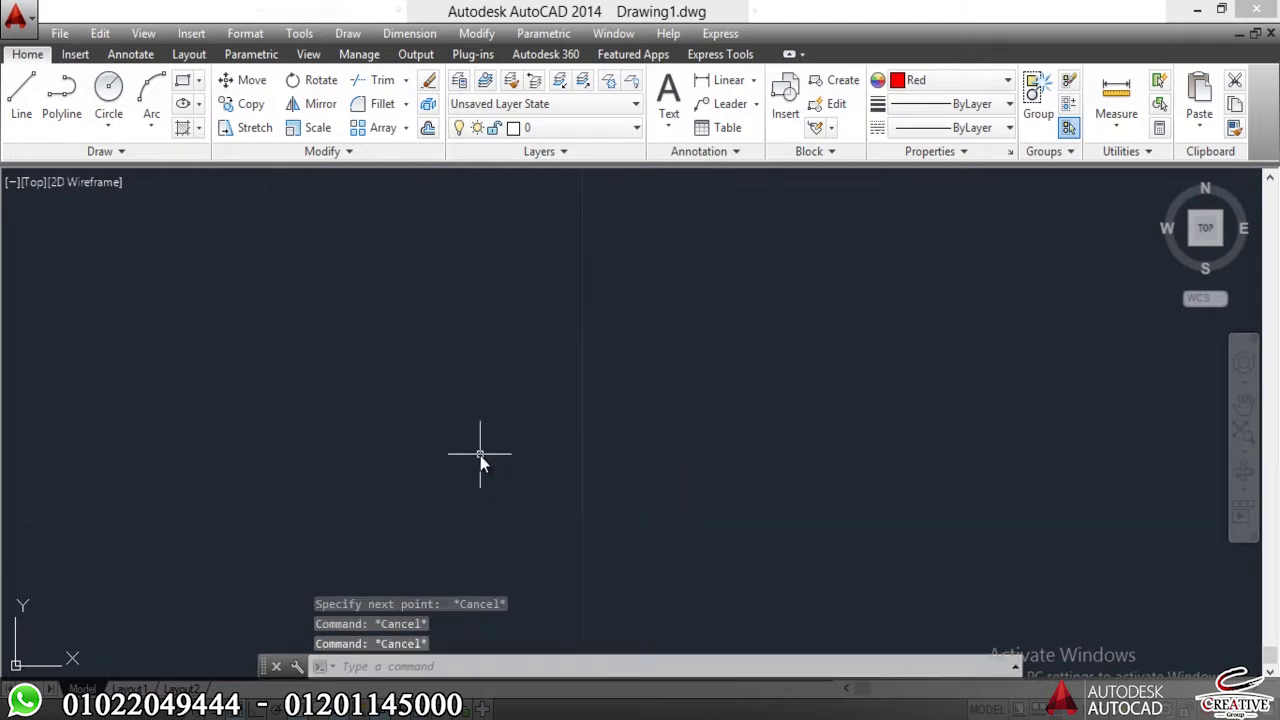
text(ml)
key(Return)
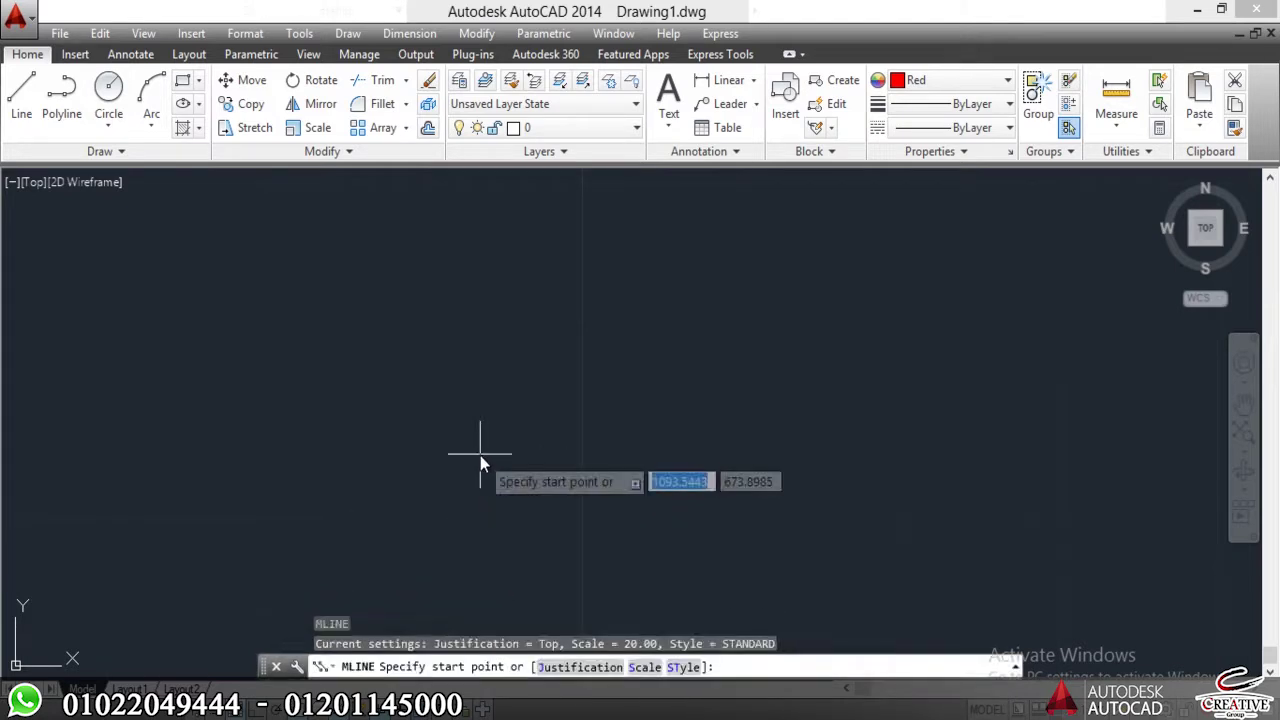
key(Escape)
key(Escape)
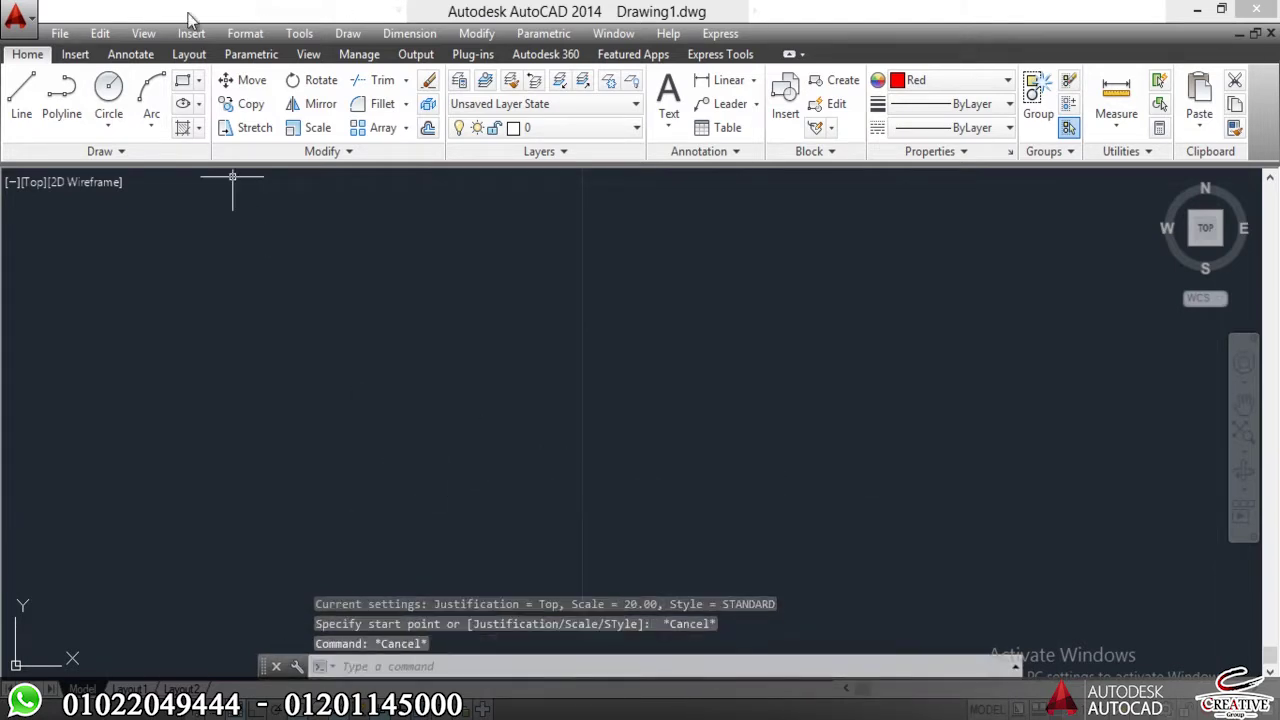
click(350, 34)
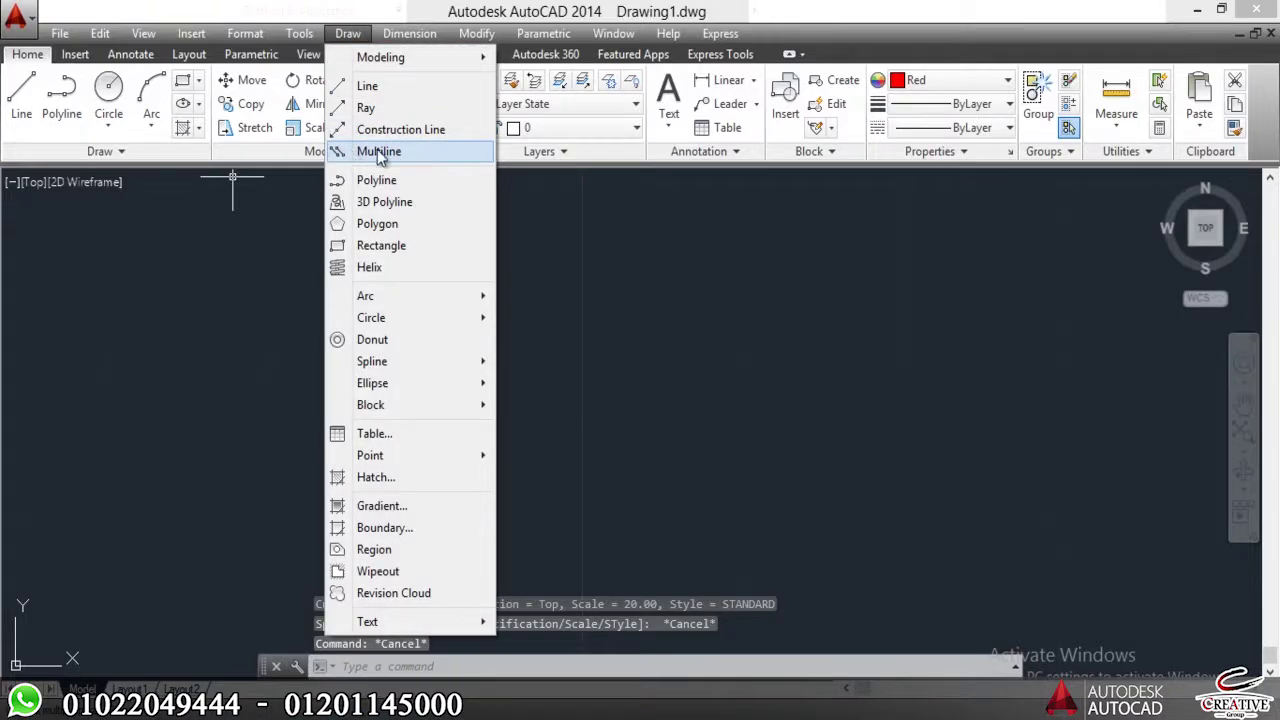
click(621, 300)
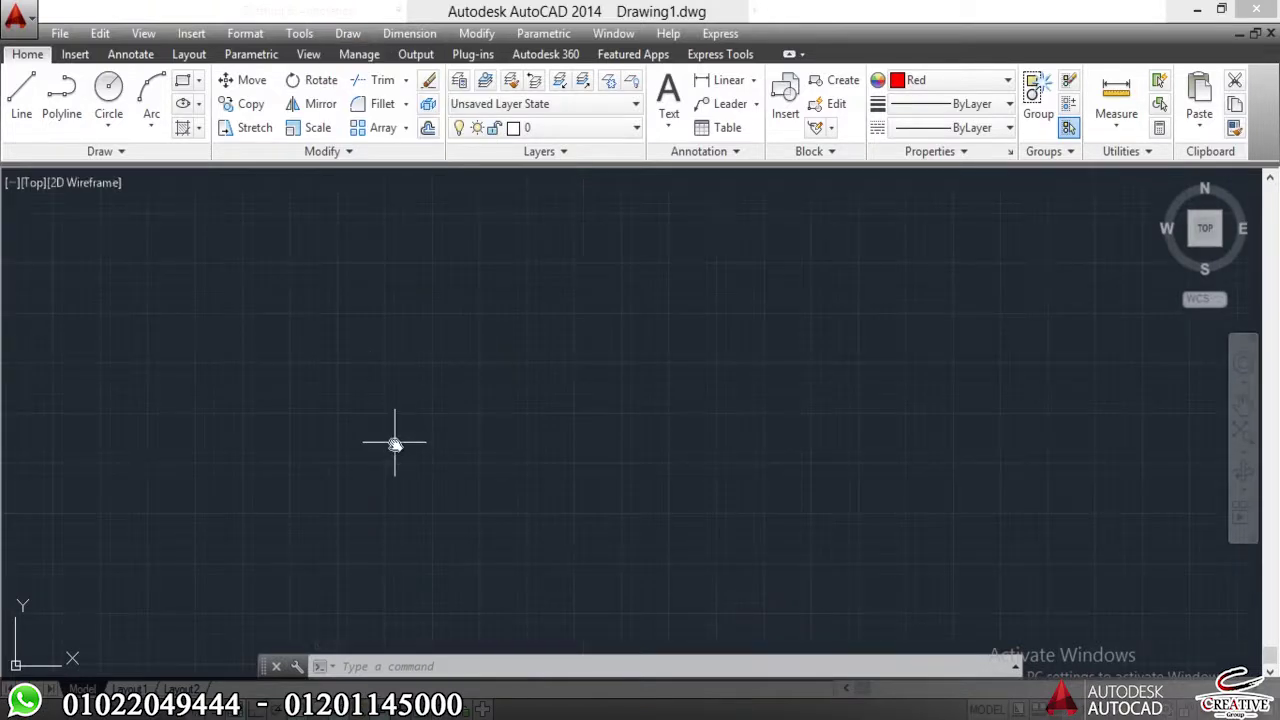
- Draw an L-shaped multiline with a long, nearly horizontal segment and a shorter, nearly vertical segment rising from its right end
text(ml)
key(Return)
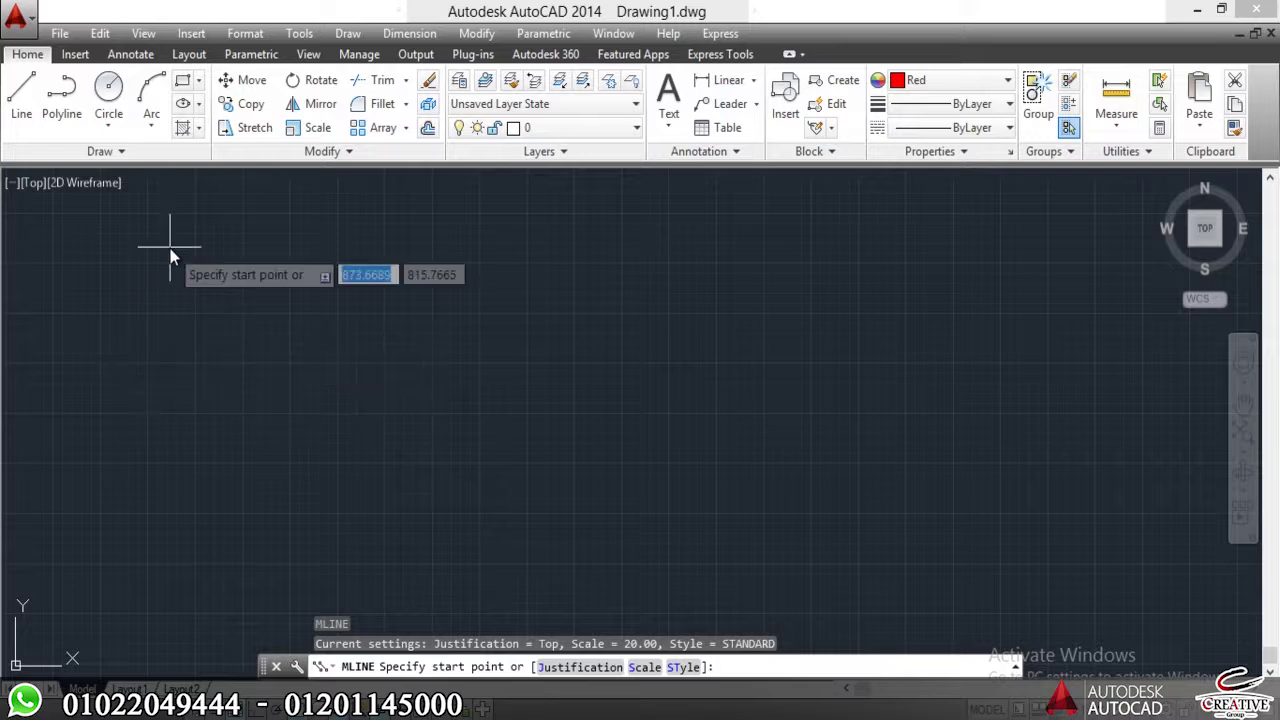
click(333, 447)
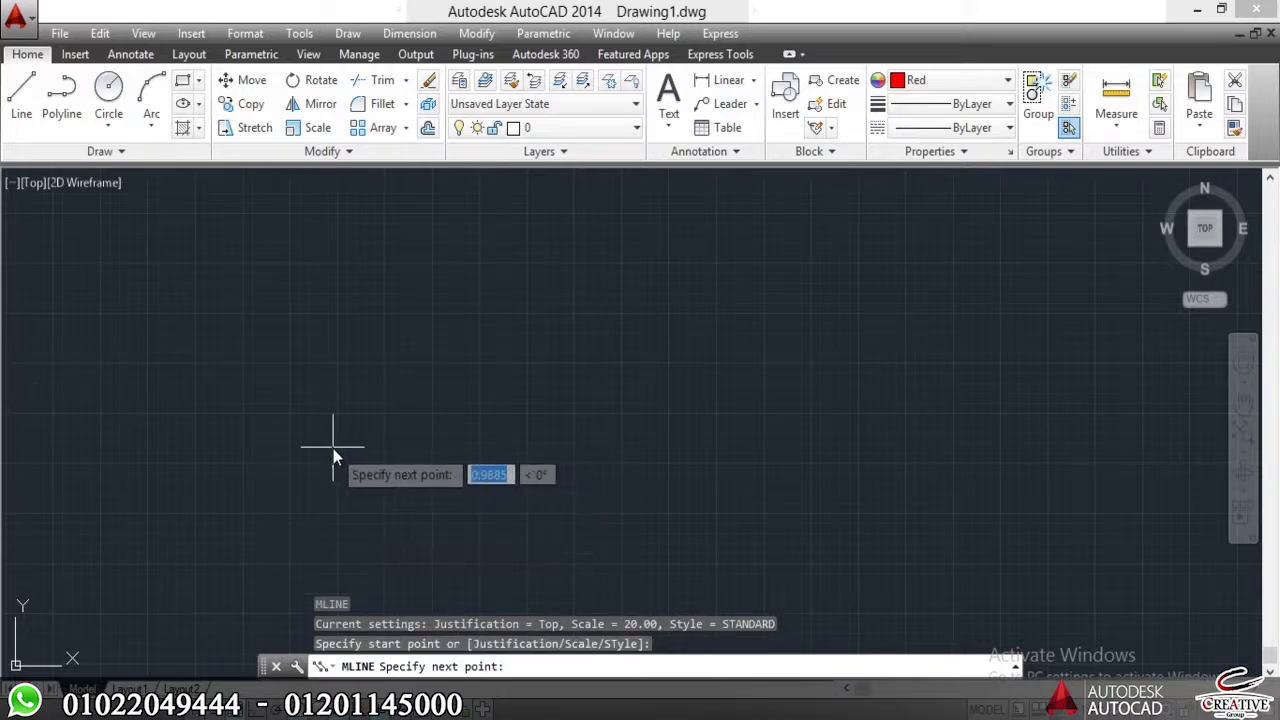
click(798, 460)
click(810, 297)
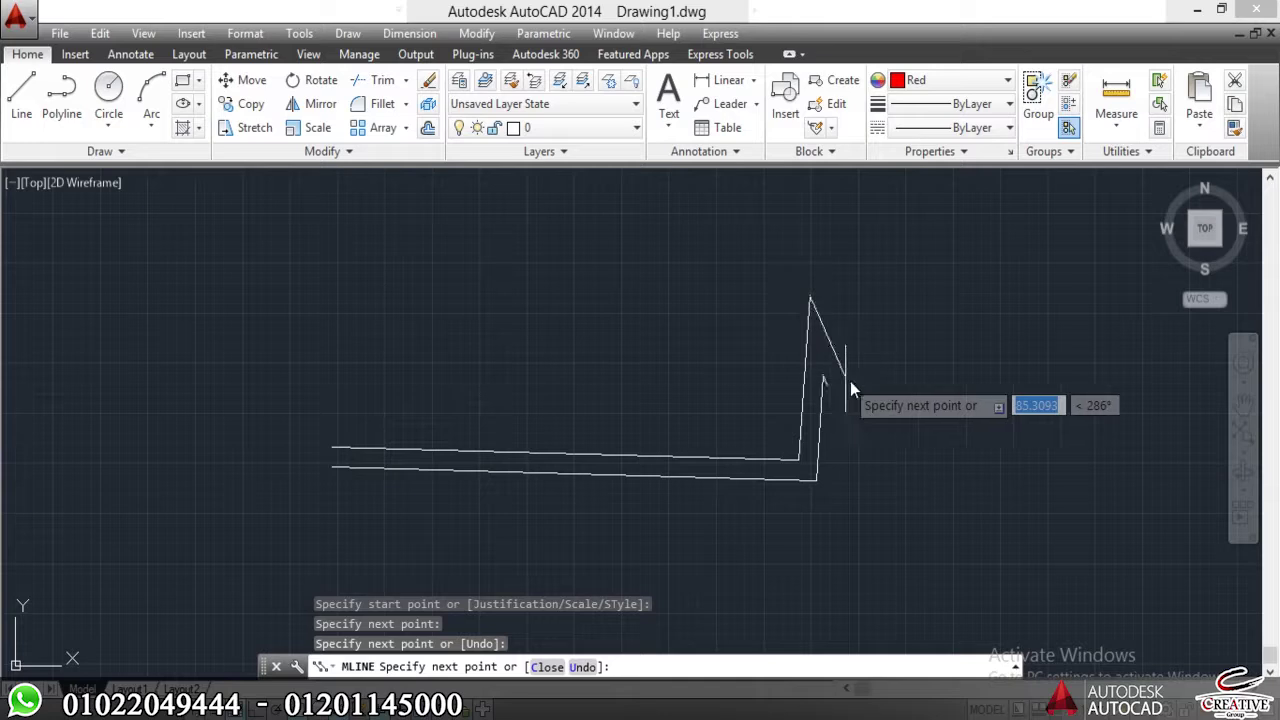
key(Escape)
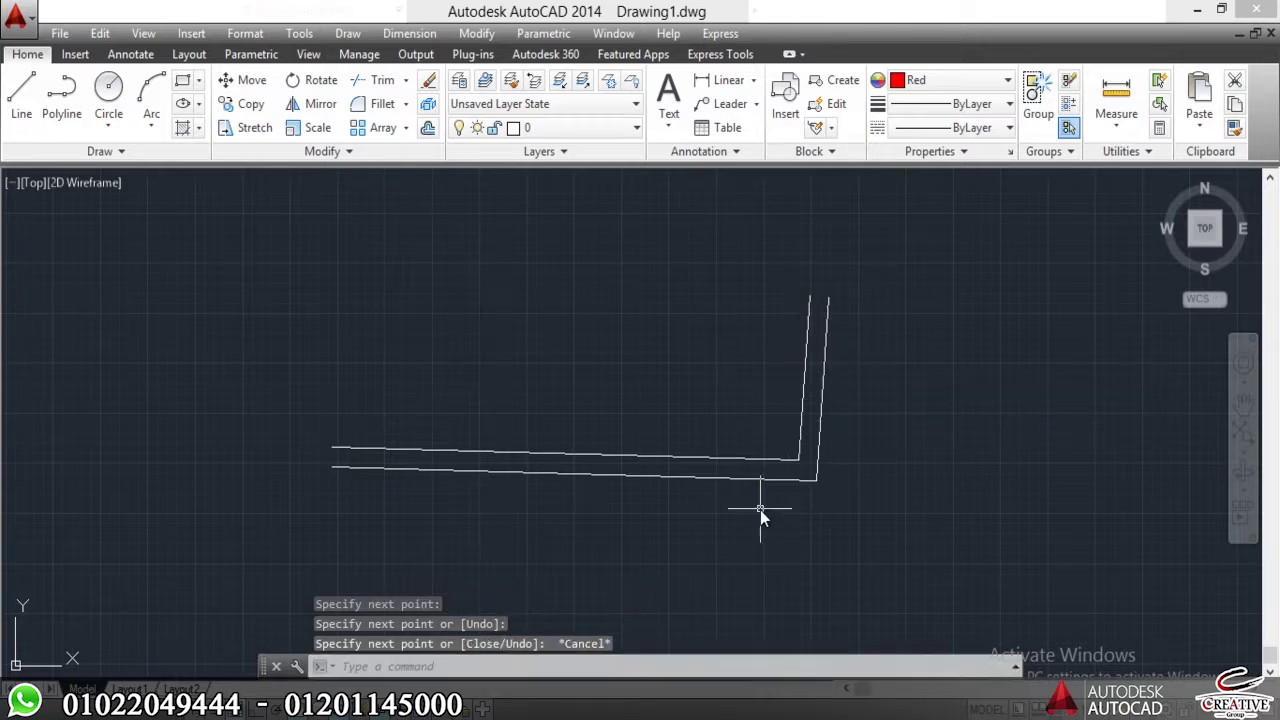
- Examine the L-shaped multiline's open end and the gap between its parallel lines, and select it to check whether it is one object
scroll(851, 563, up, 2)
middle_drag(728, 437, 858, 334)
scroll(574, 331, down, 2)
scroll(514, 314, up, 4)
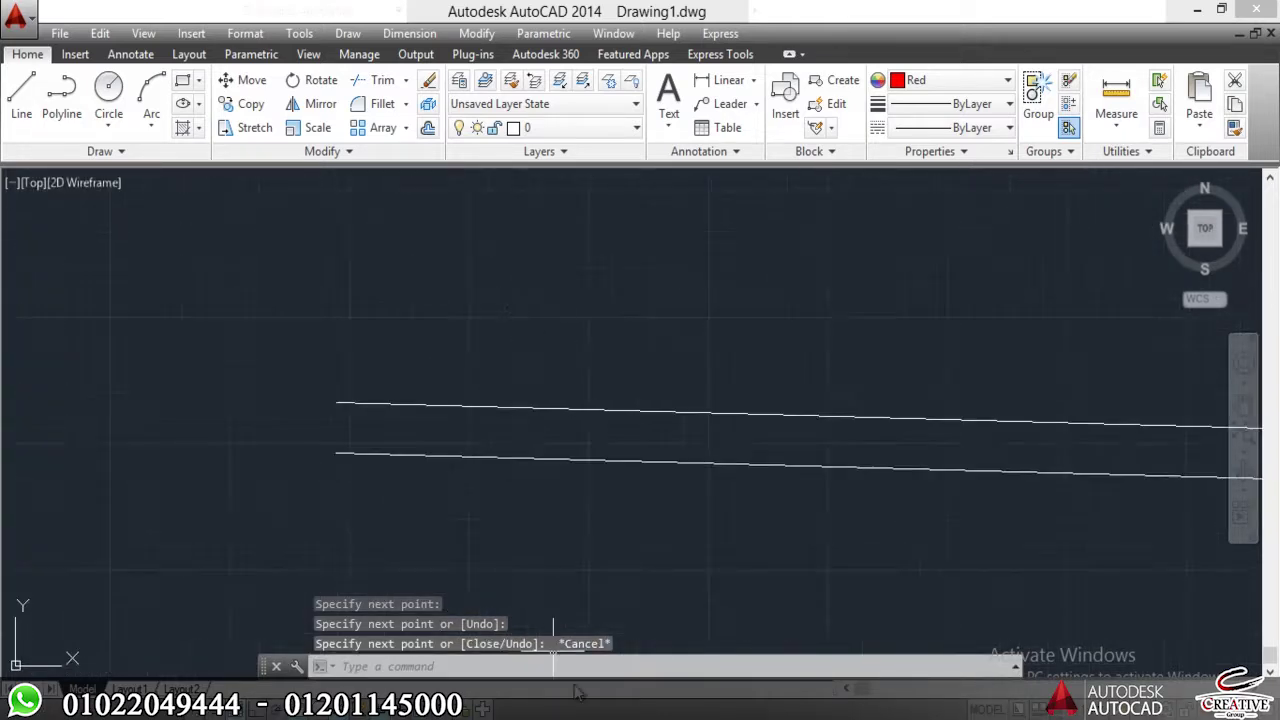
scroll(666, 487, down, 5)
middle_drag(663, 487, 537, 454)
click(845, 362)
click(715, 495)
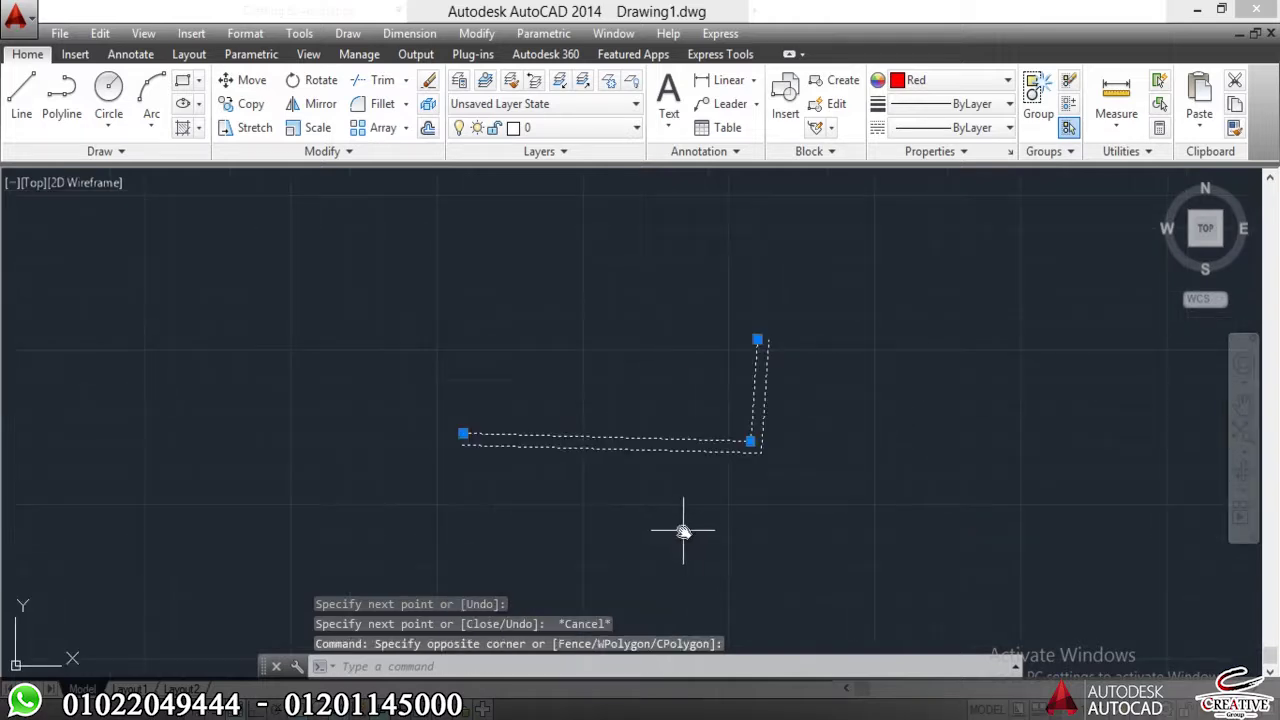
key(Escape)
scroll(494, 414, up, 3)
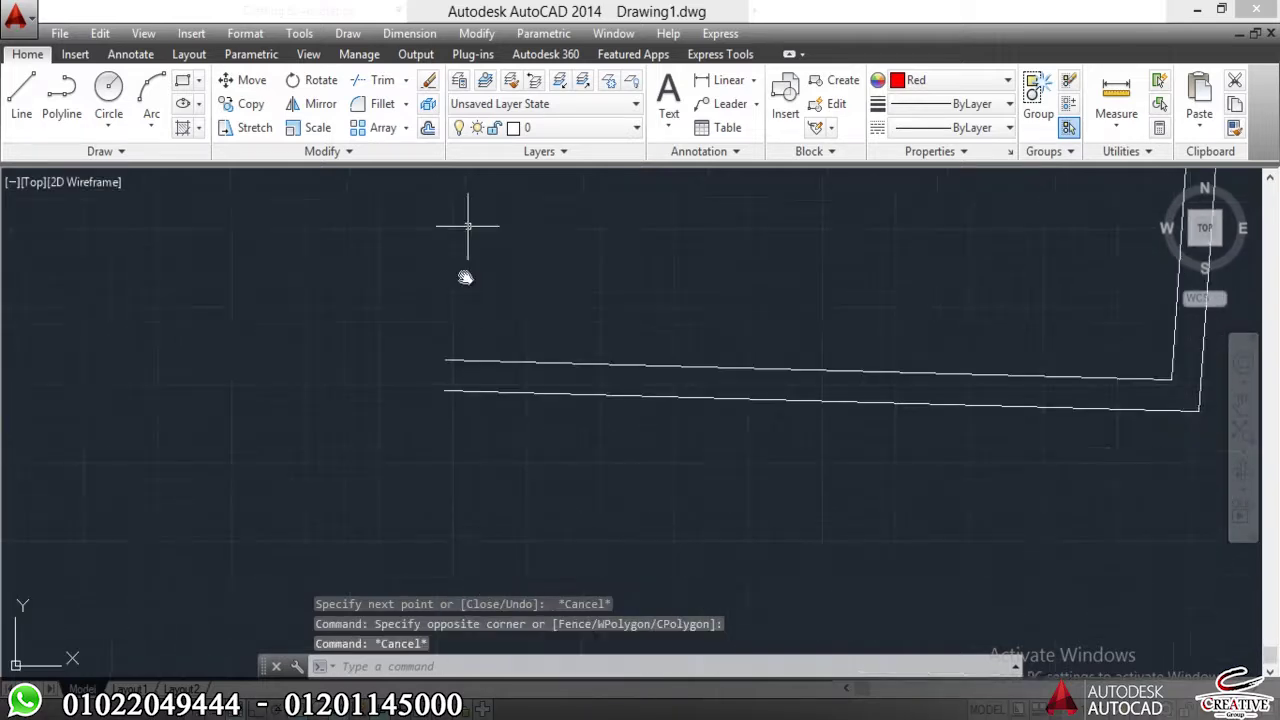
scroll(449, 380, up, 5)
scroll(515, 322, up, 3)
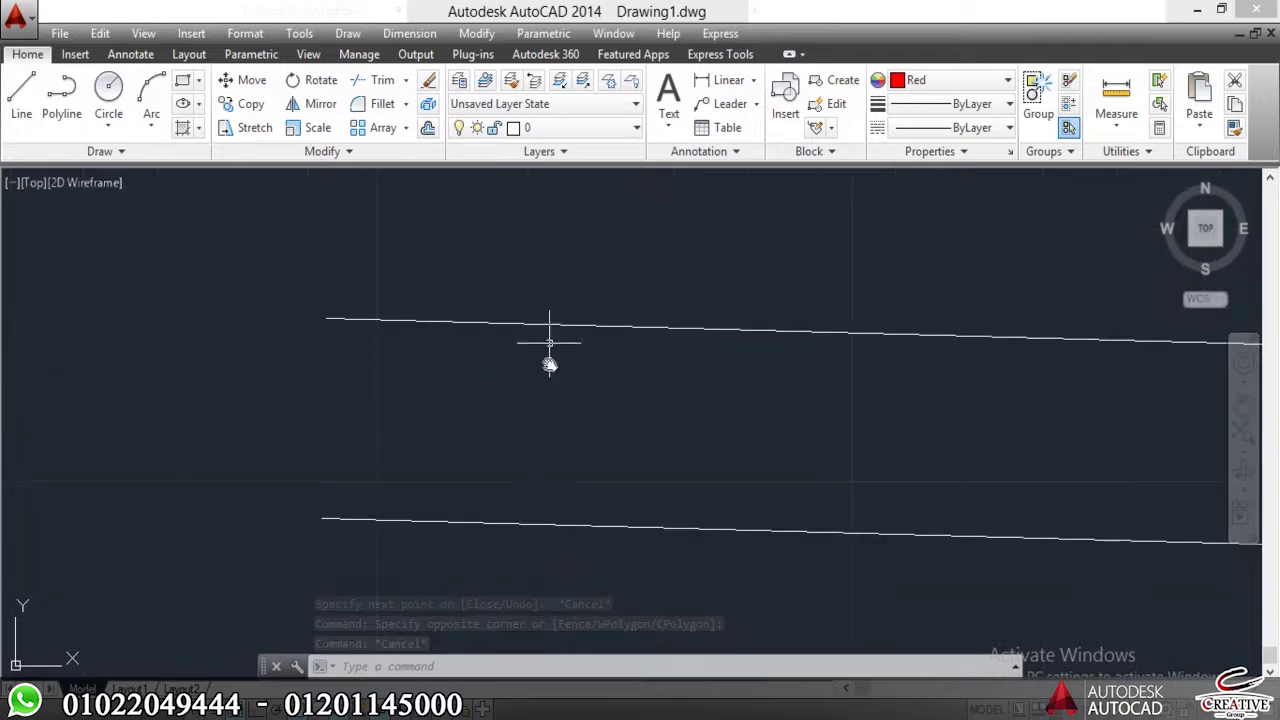
scroll(397, 340, down, 8)
- Erase the L-shaped multiline
click(631, 266)
click(460, 543)
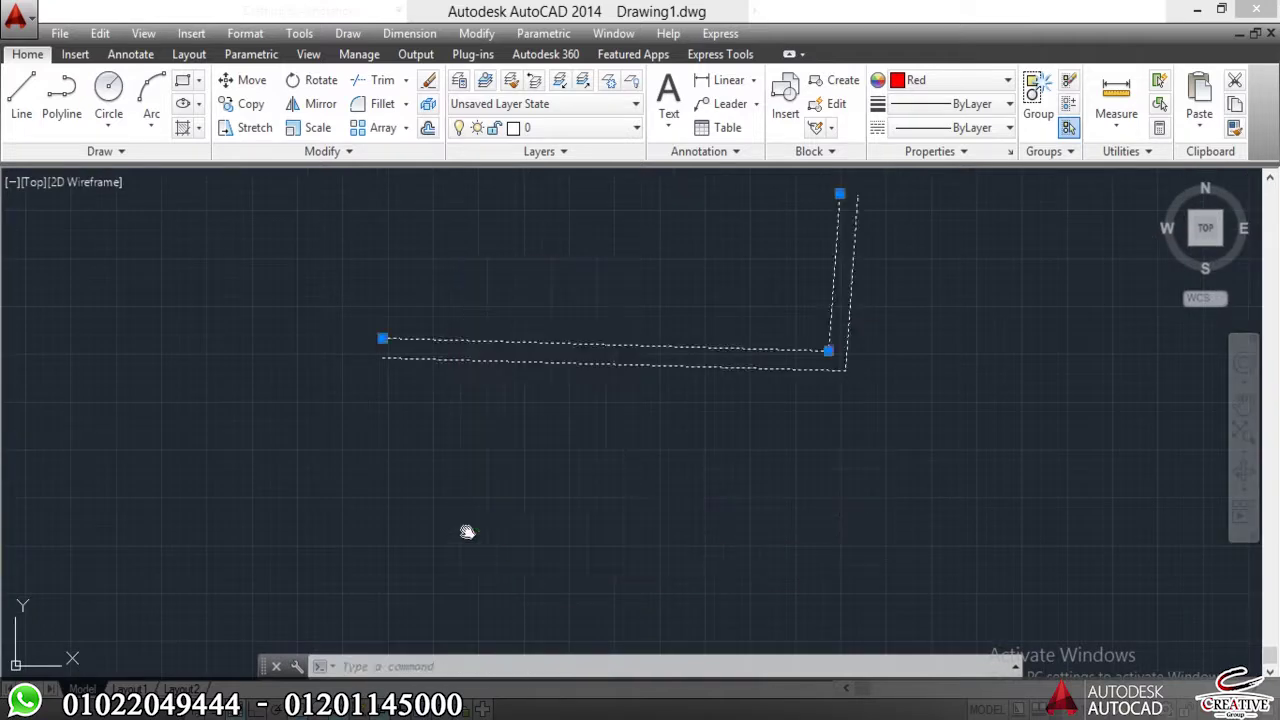
text(e)
key(Return)
text(ml)
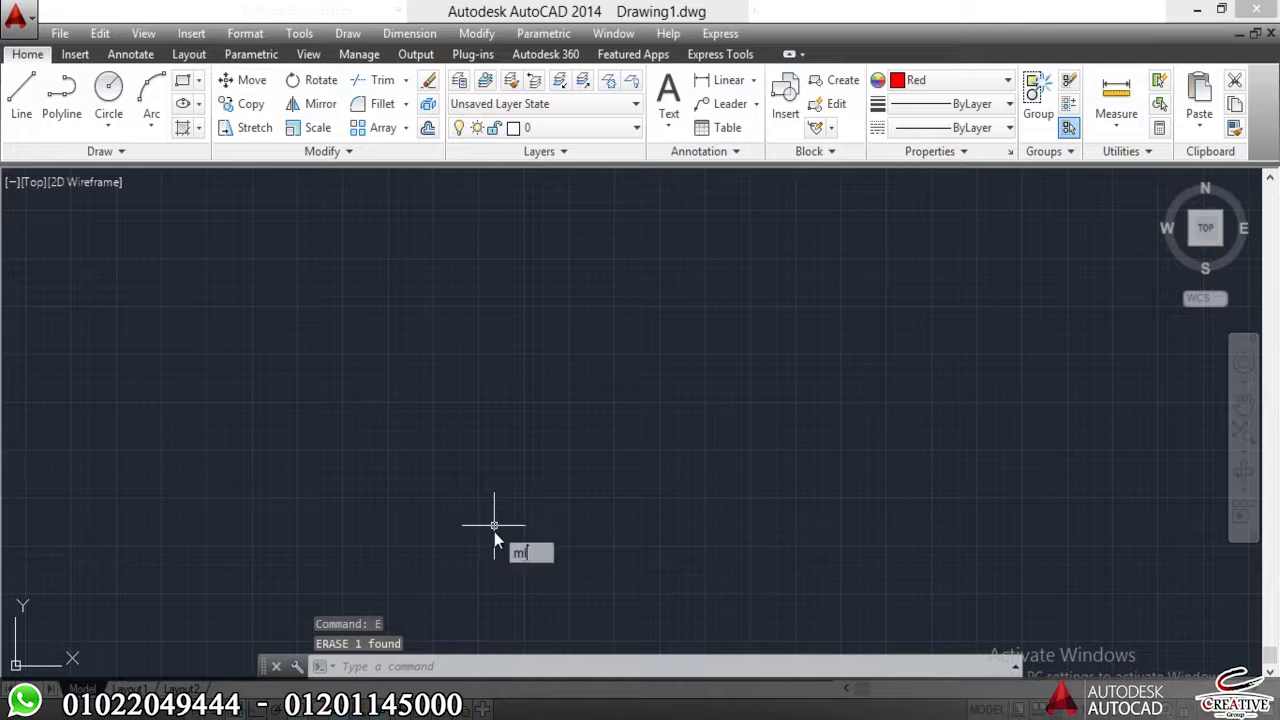
key(Return)
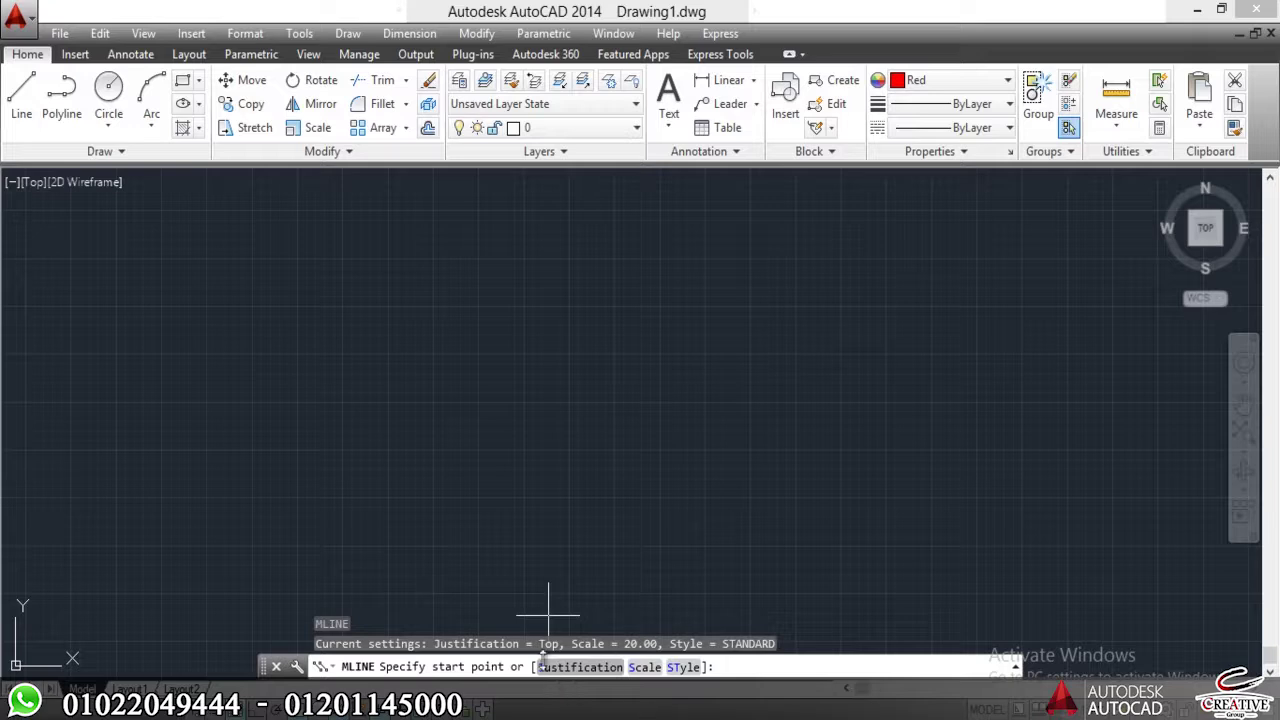
key(Escape)
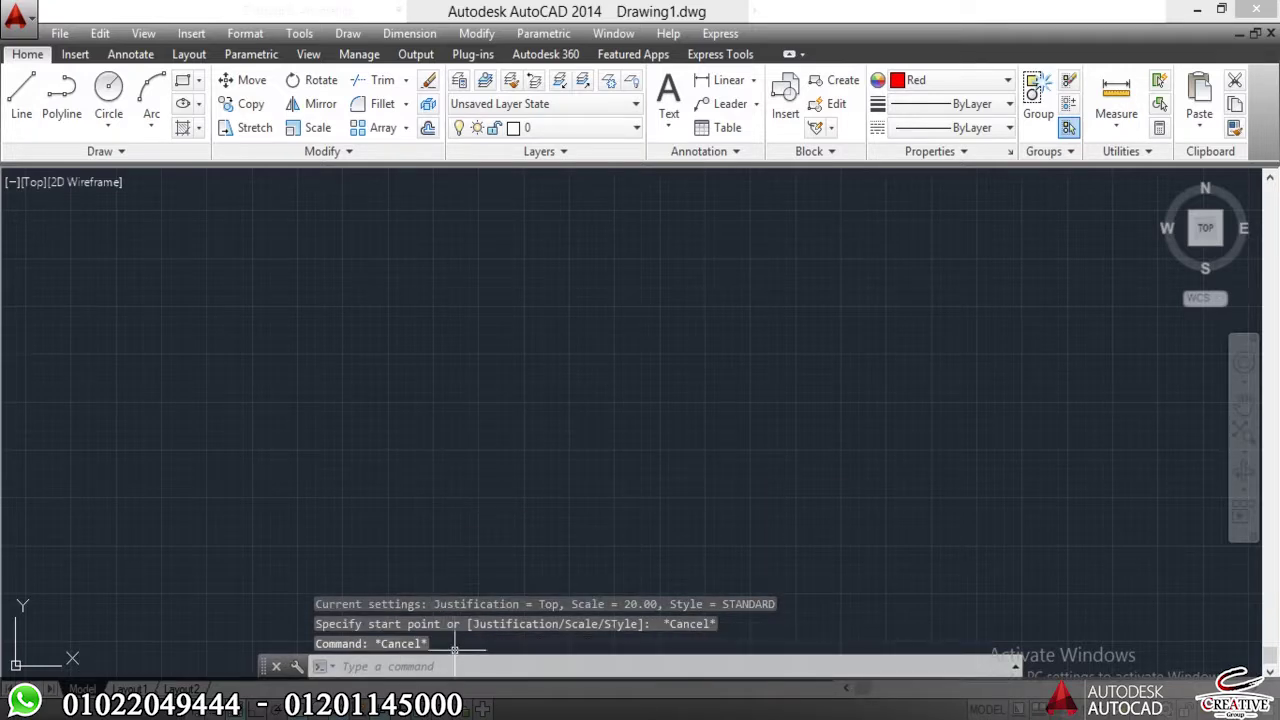
- Turn on Ortho mode
key(F8)
text(l)
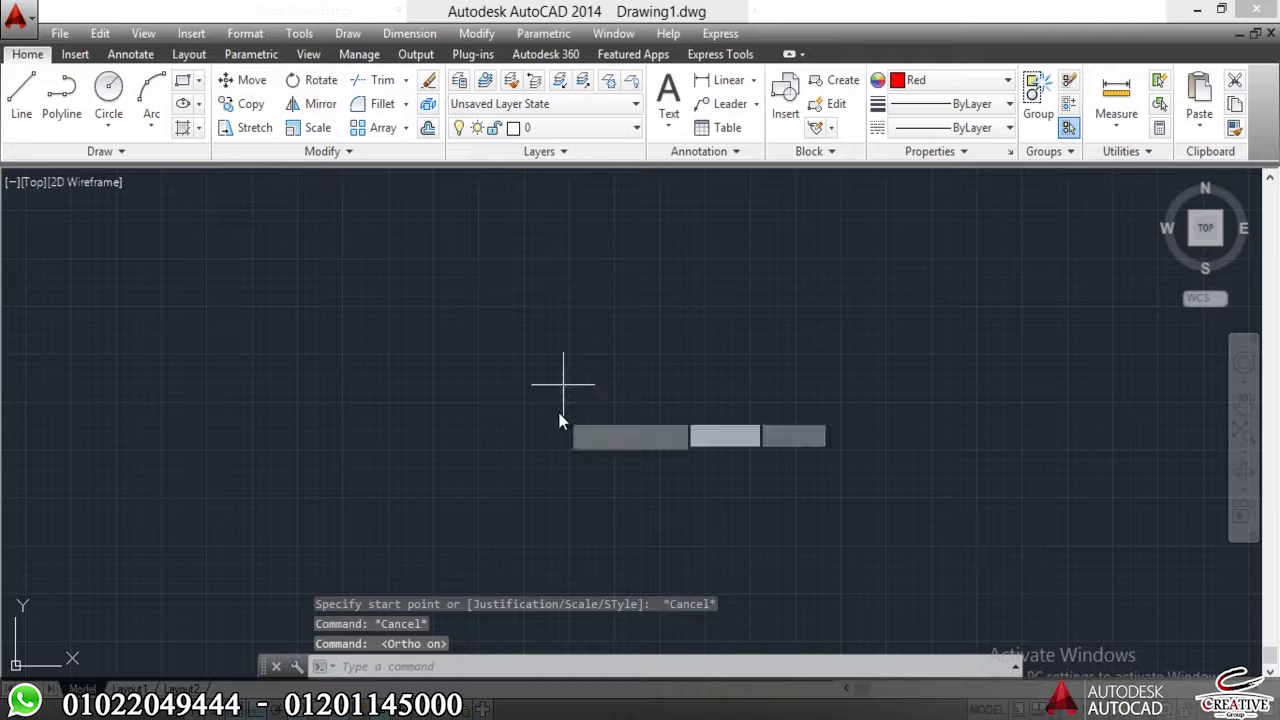
key(Return)
click(373, 485)
key(Escape)
click(690, 489)
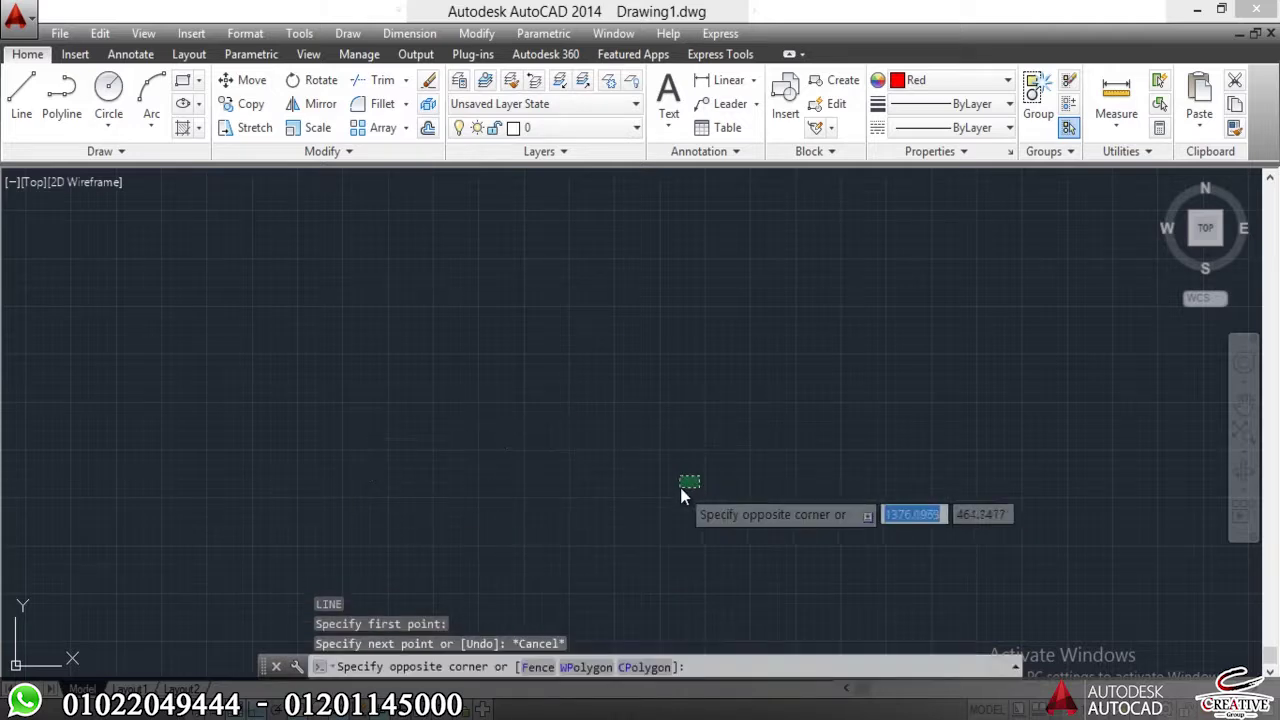
key(Escape)
- Draw a single horizontal red line near the middle of the drawing area
text(l)
key(Return)
click(516, 486)
click(810, 474)
key(Escape)
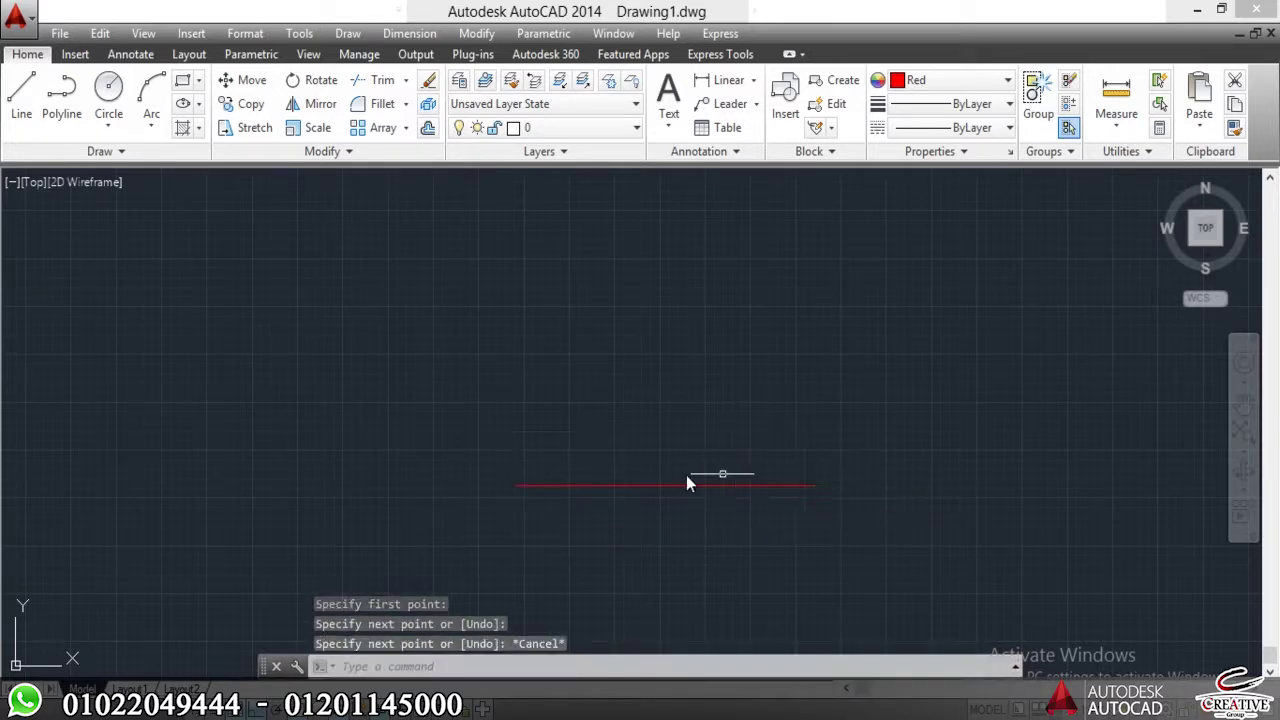
- Set the current drawing colour to Yellow
click(950, 80)
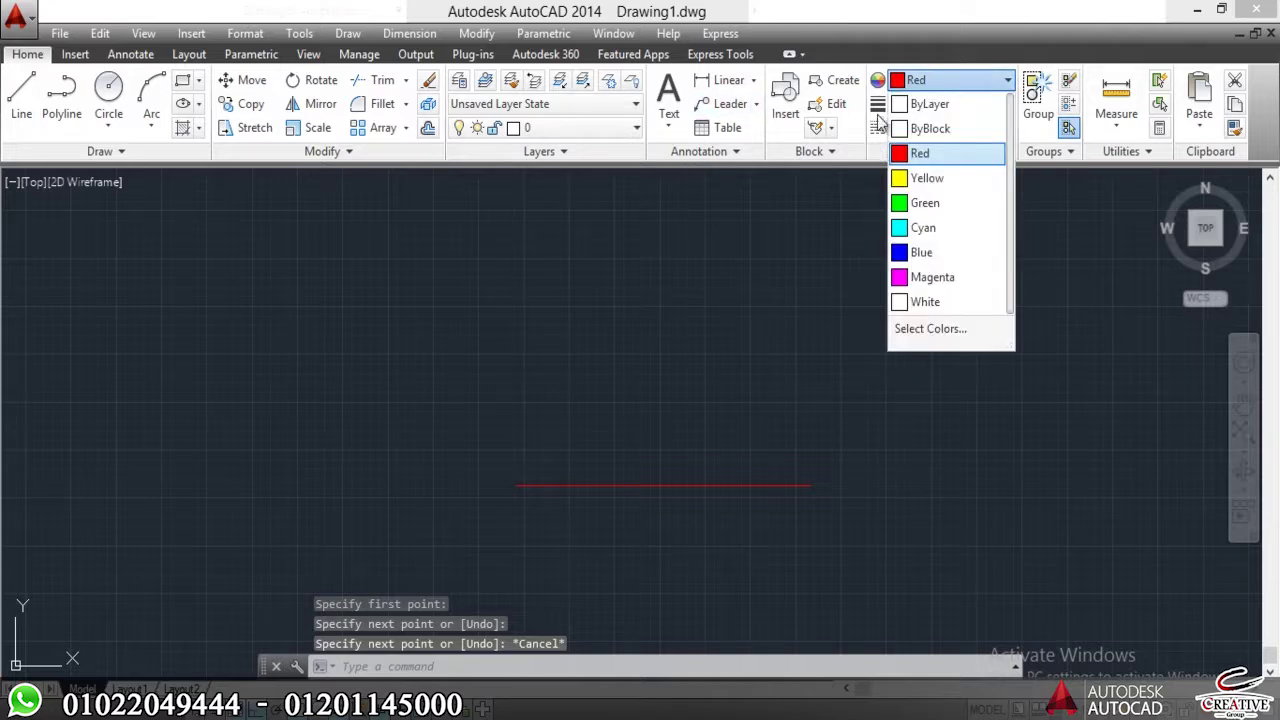
click(910, 158)
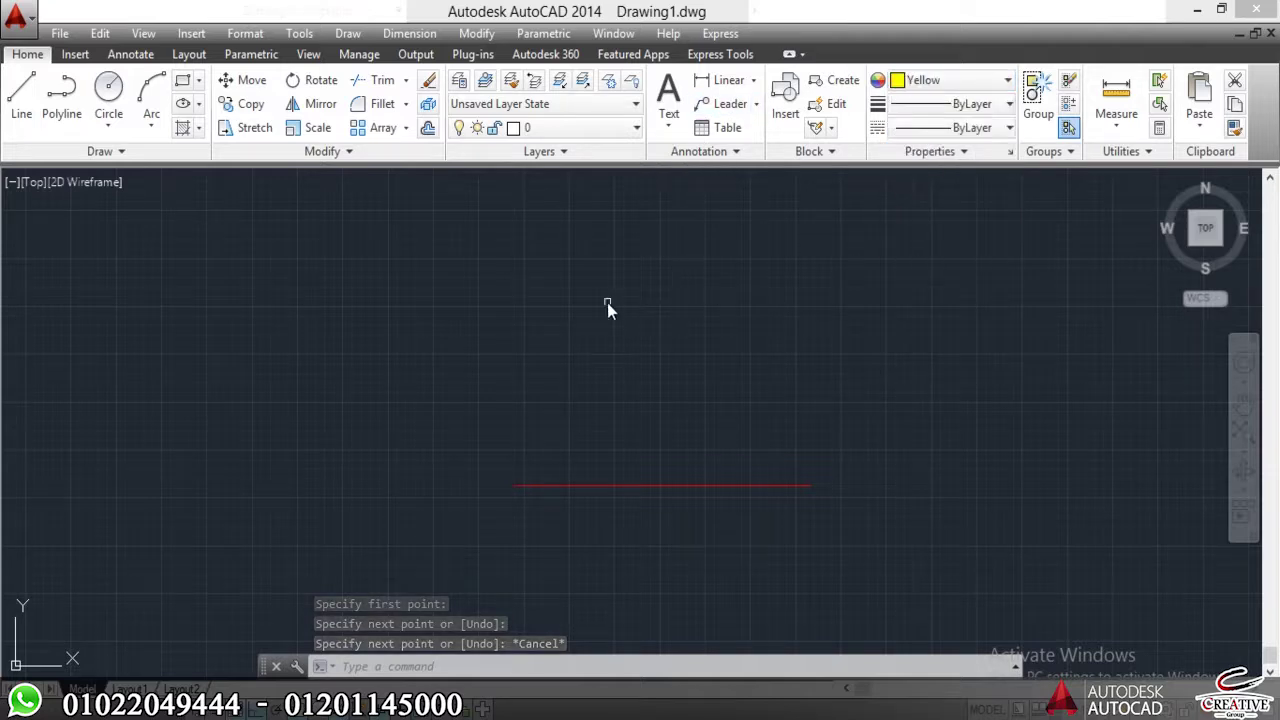
- Draw a multiline with Top justification along the full length of the red line, from its left end to its right end
text(ml)
key(Return)
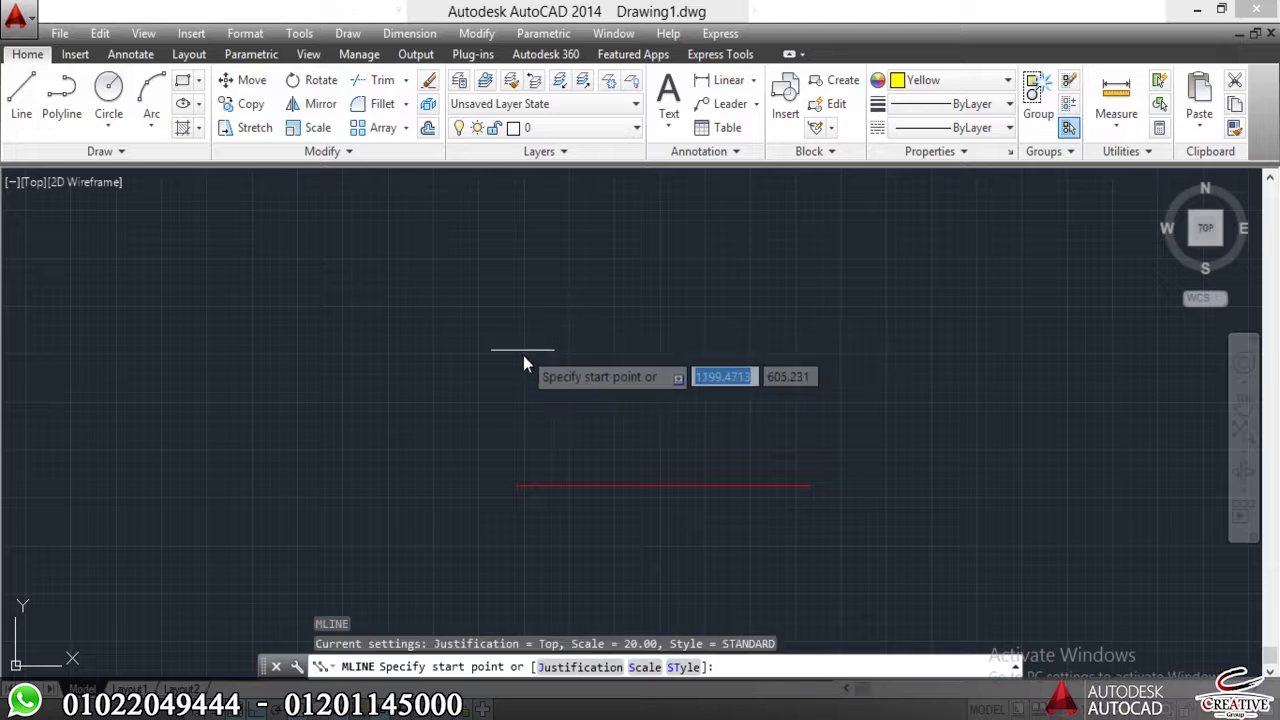
click(598, 665)
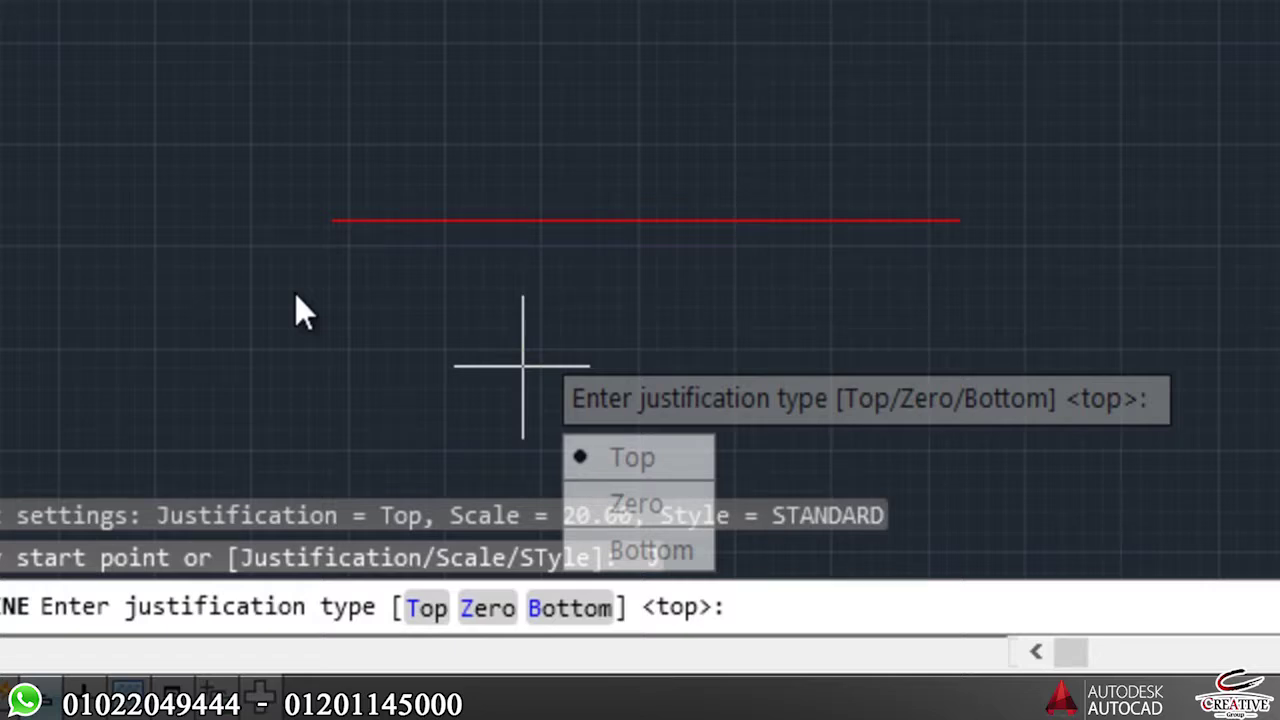
click(632, 457)
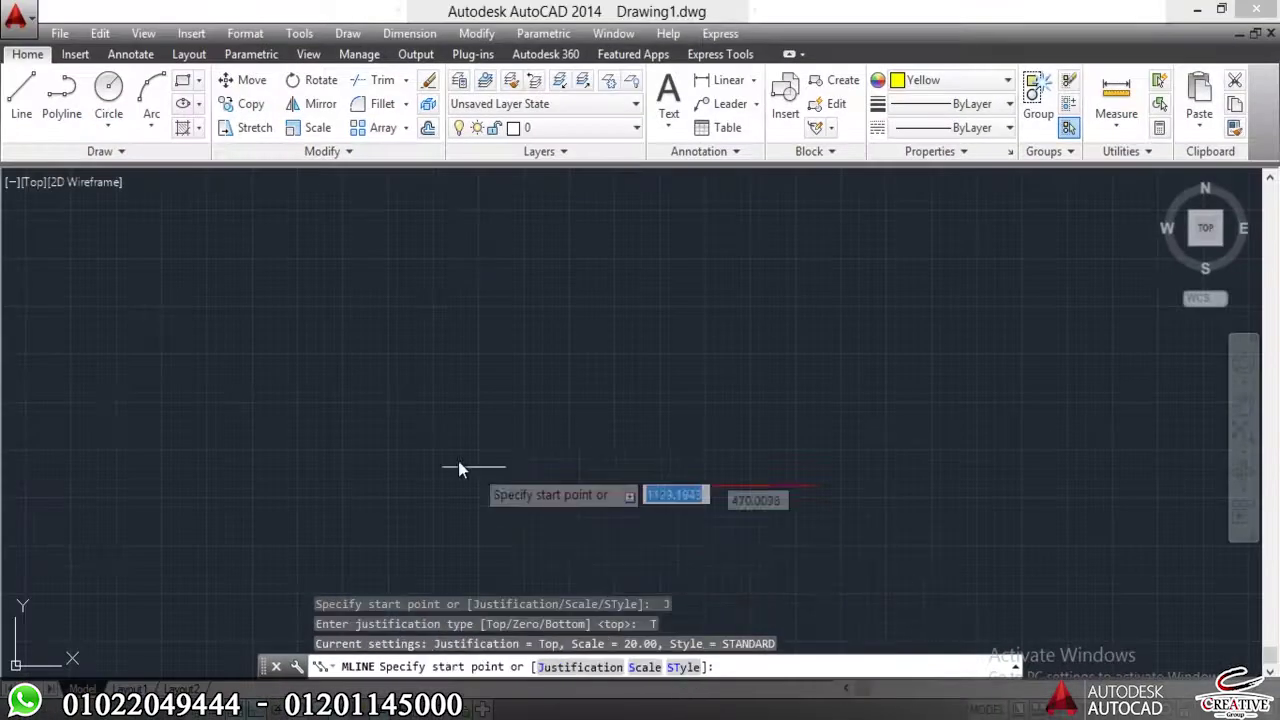
click(510, 490)
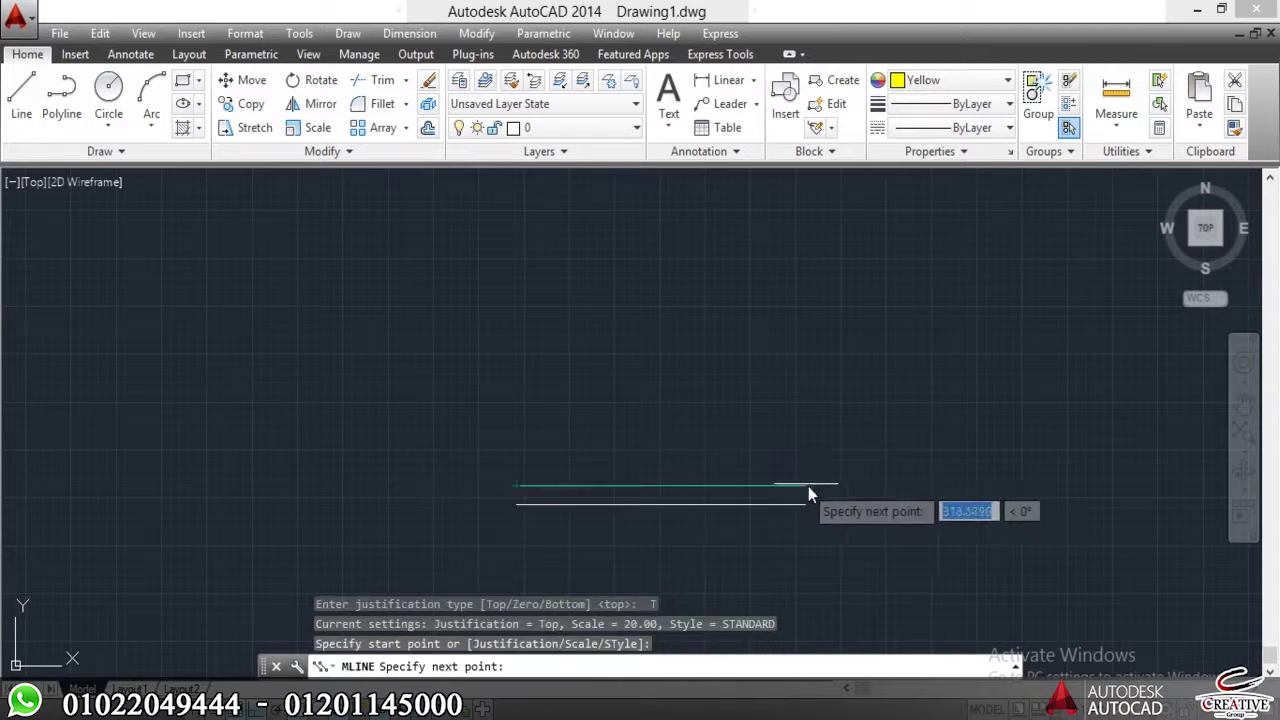
click(809, 487)
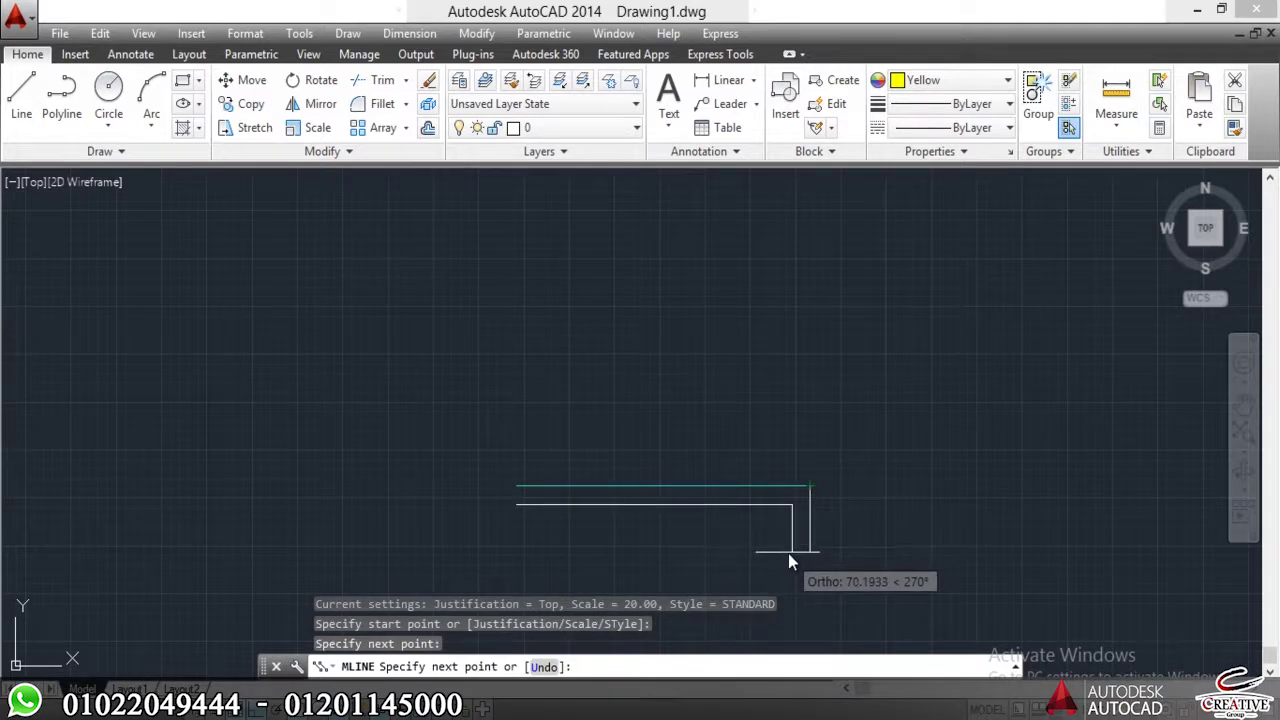
key(Escape)
key(Escape)
- Select the multiline and examine how its two parallel lines sit relative to the picked endpoints
scroll(706, 502, up, 6)
click(682, 493)
click(589, 617)
scroll(639, 563, down, 6)
middle_drag(639, 563, 661, 480)
scroll(662, 479, up, 3)
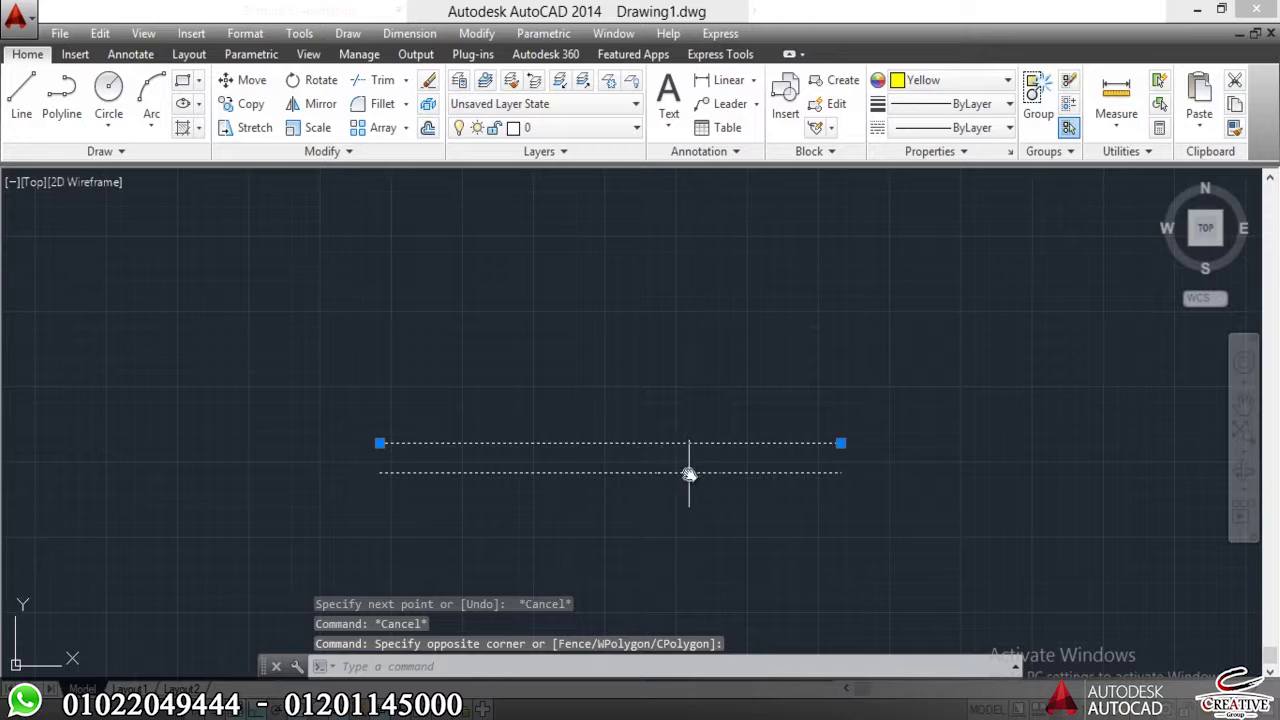
- Undo the Top-justified multiline, keeping only the red line
key(Escape)
key(ctrl+z)
key(ctrl+z)
key(ctrl+z)
key(ctrl+z)
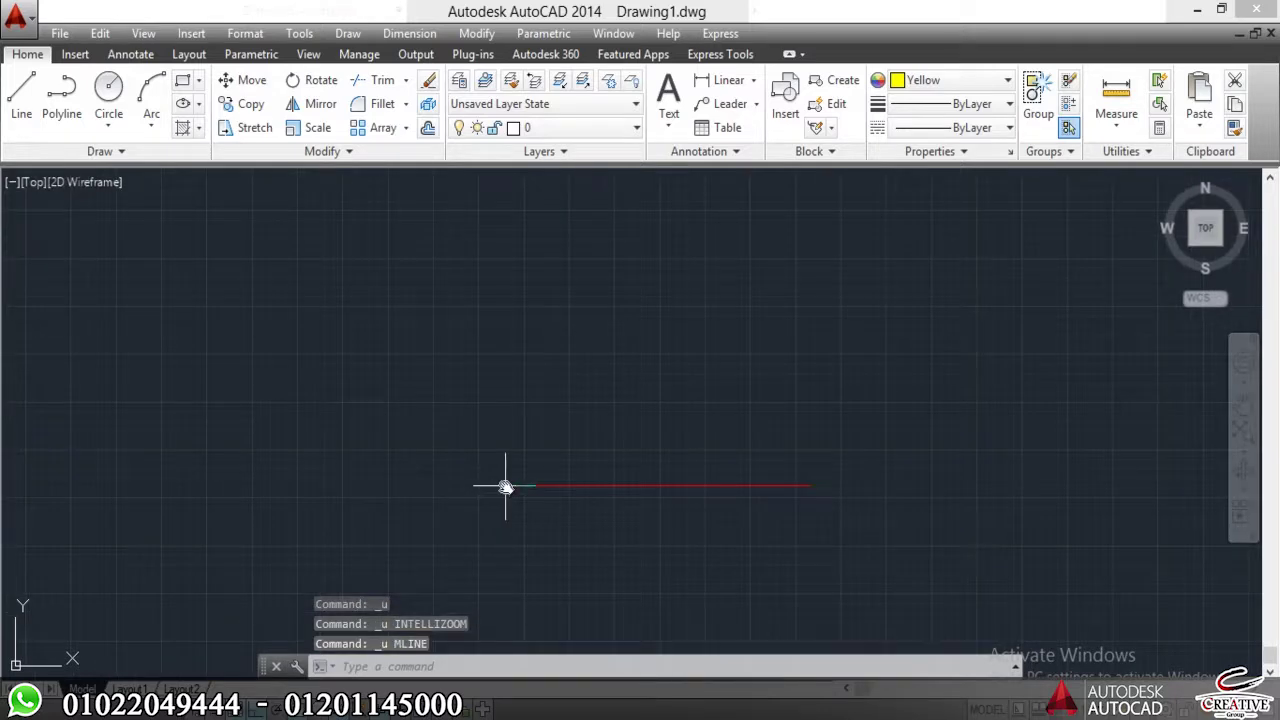
- Draw a Top-justified multiline from the red line's left end to its midpoint
text(ml)
key(Return)
click(530, 486)
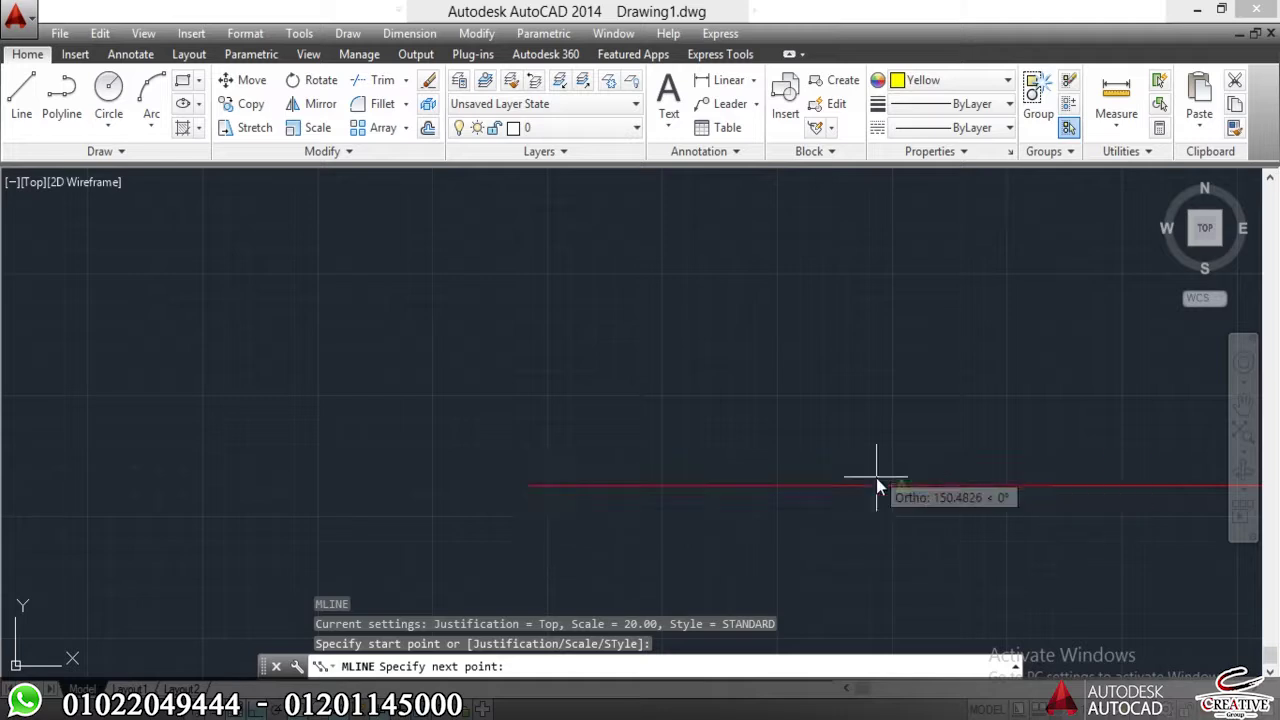
click(904, 488)
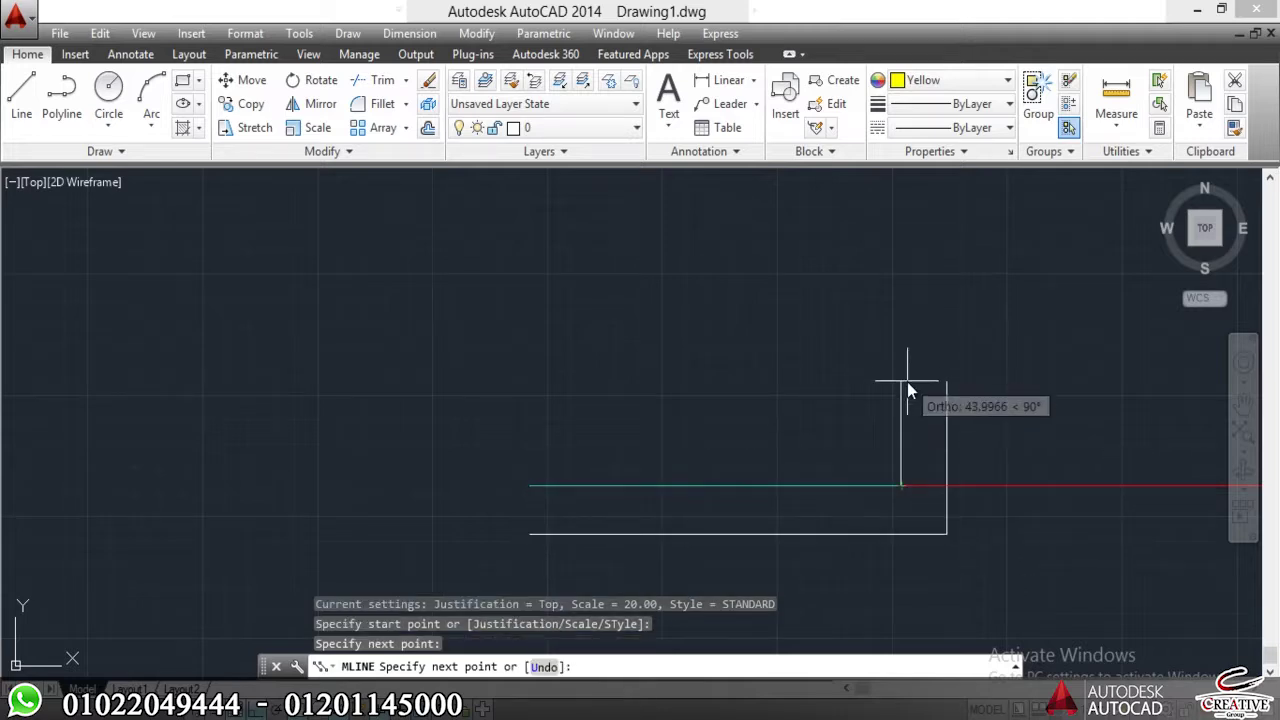
key(Escape)
- Draw a multiline with Zero justification from the red line's right end to its midpoint, and check how it is centred on the line
scroll(606, 351, down, 4)
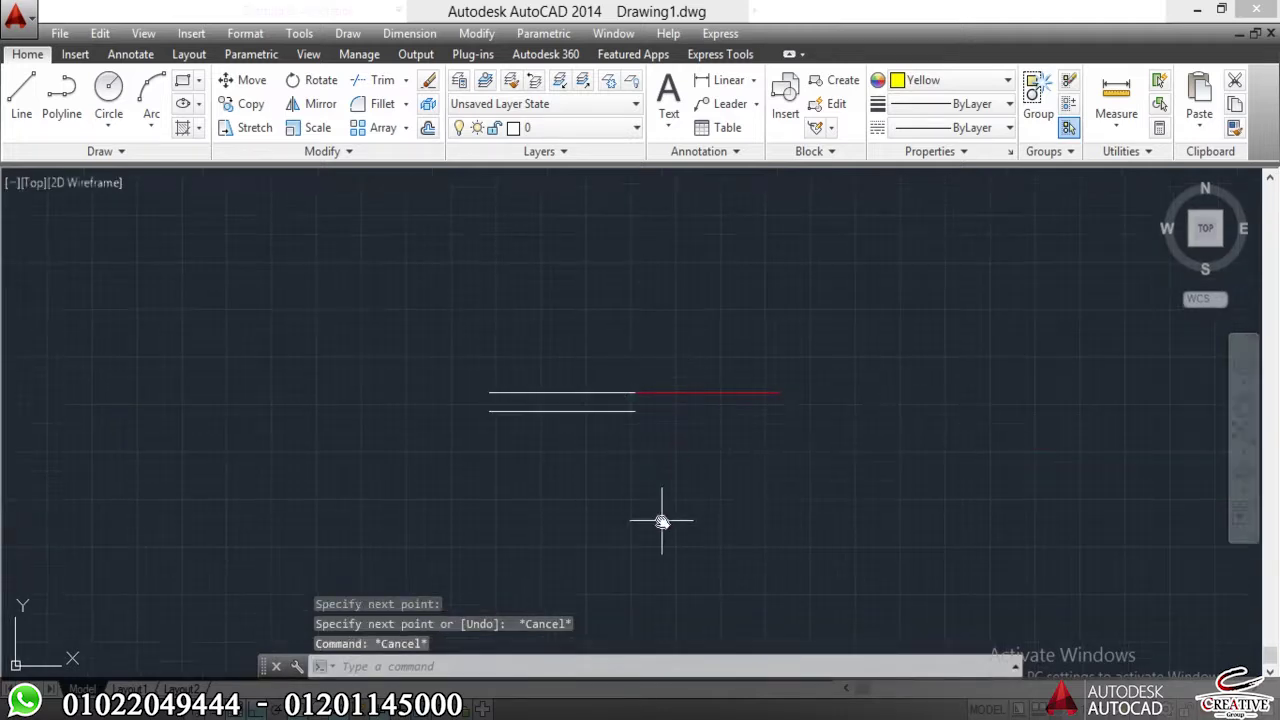
key(Return)
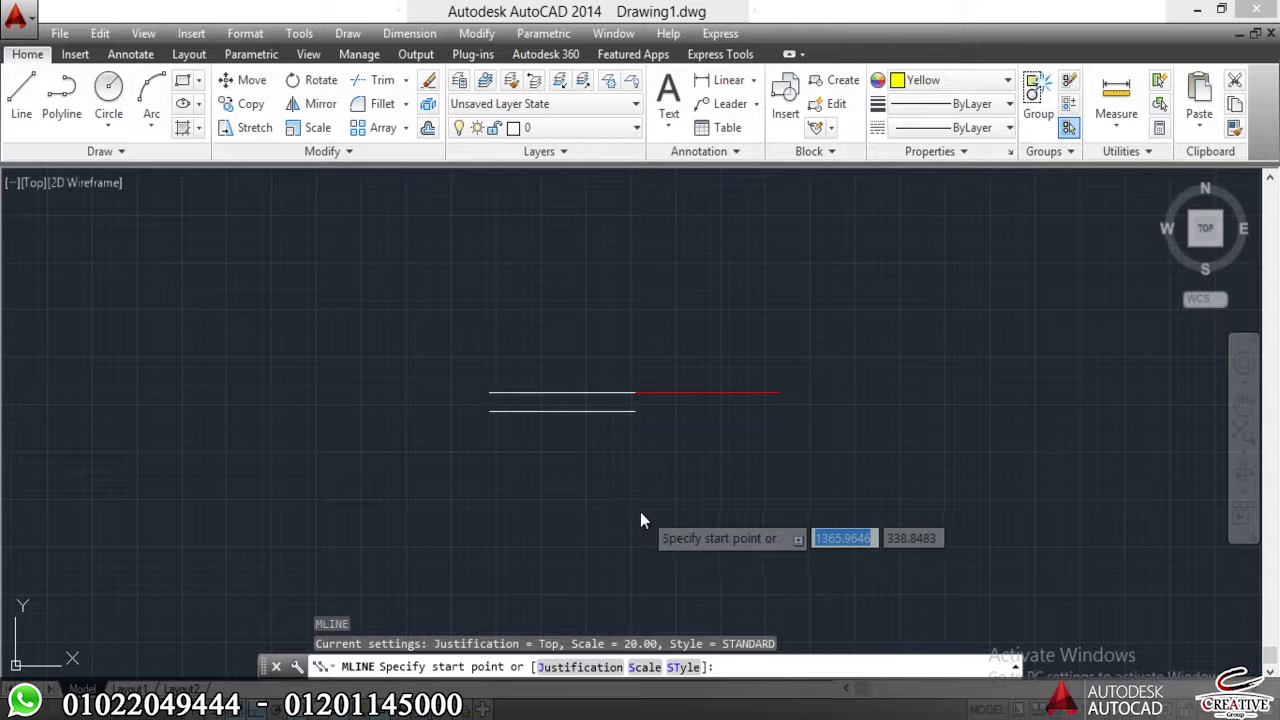
click(581, 668)
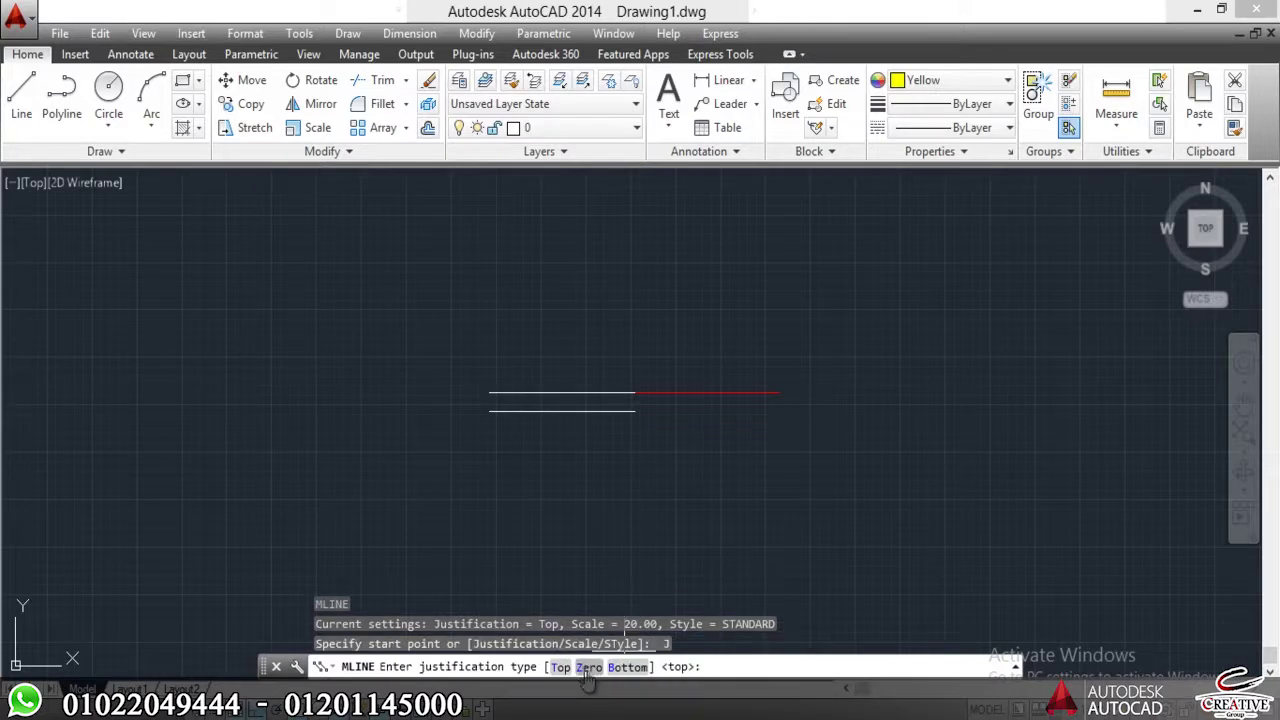
click(595, 669)
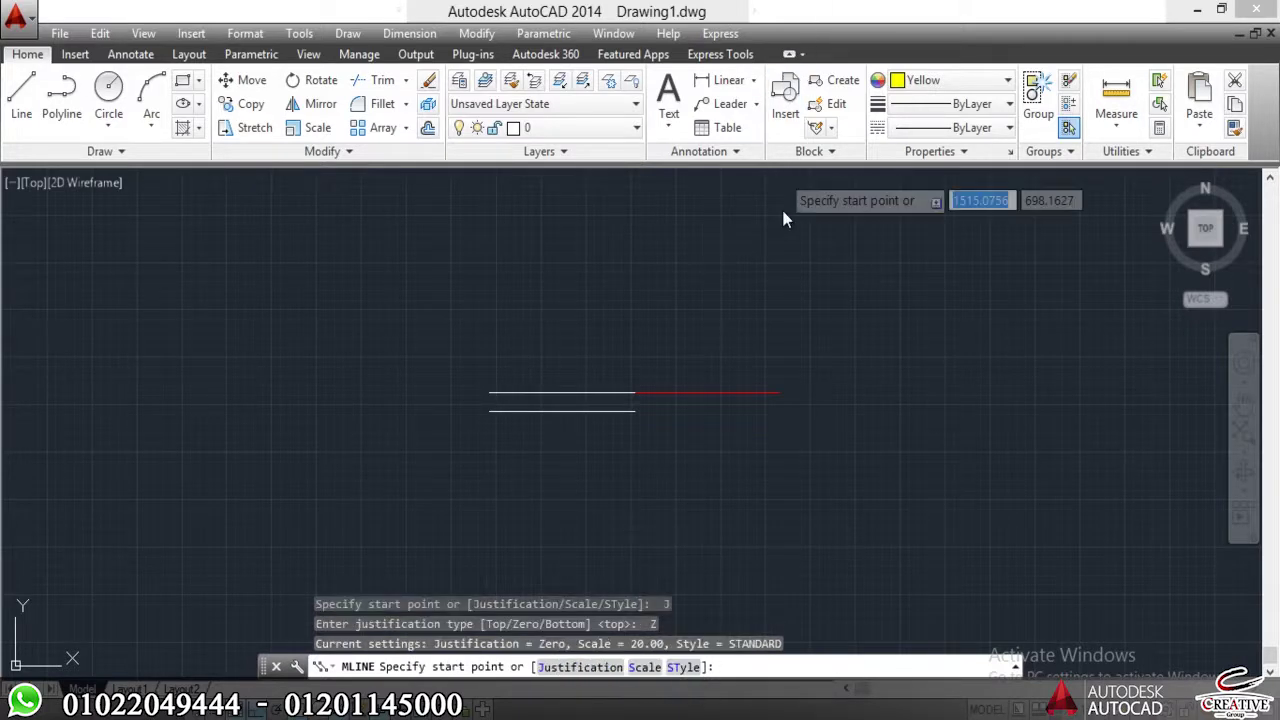
click(779, 393)
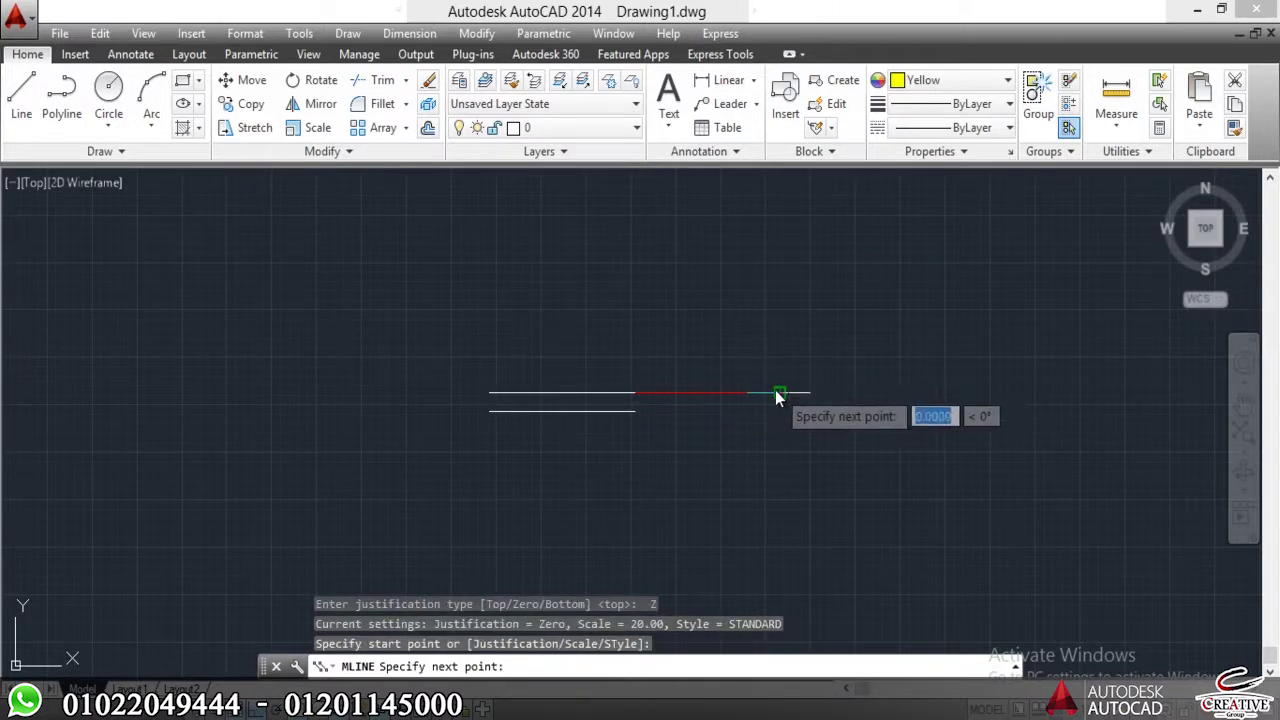
scroll(685, 393, up, 6)
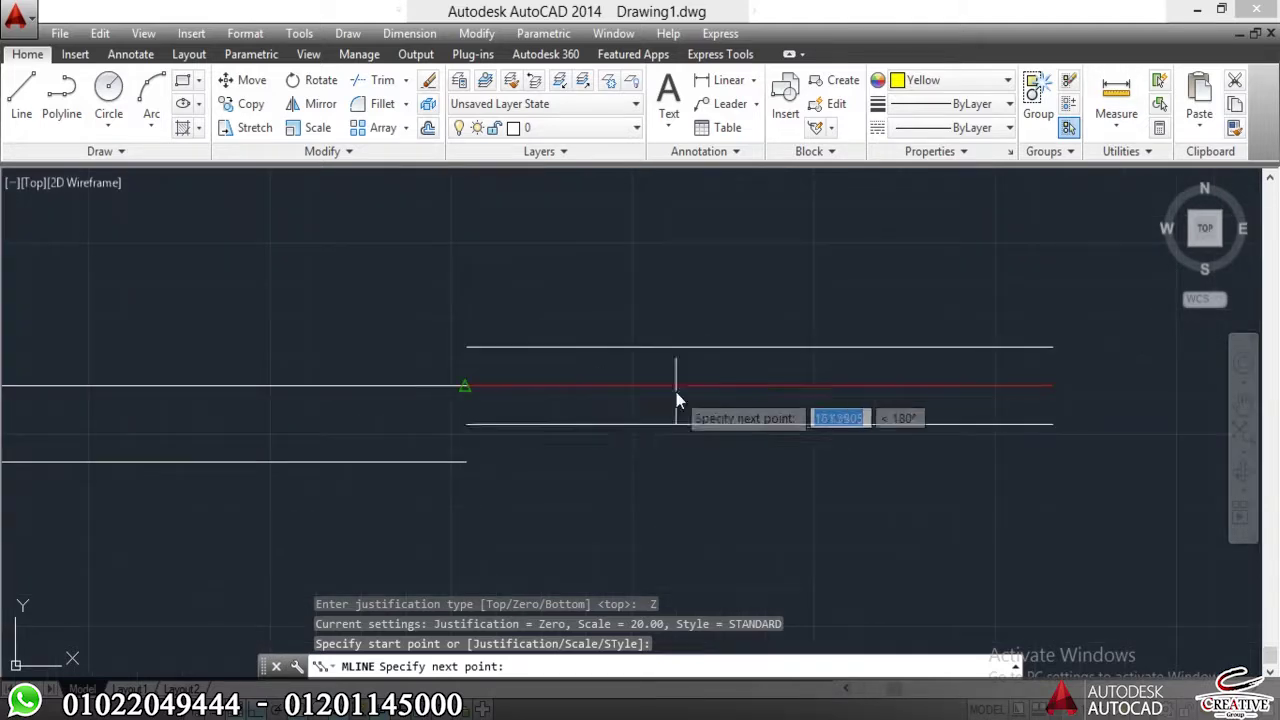
click(461, 390)
key(Escape)
click(570, 350)
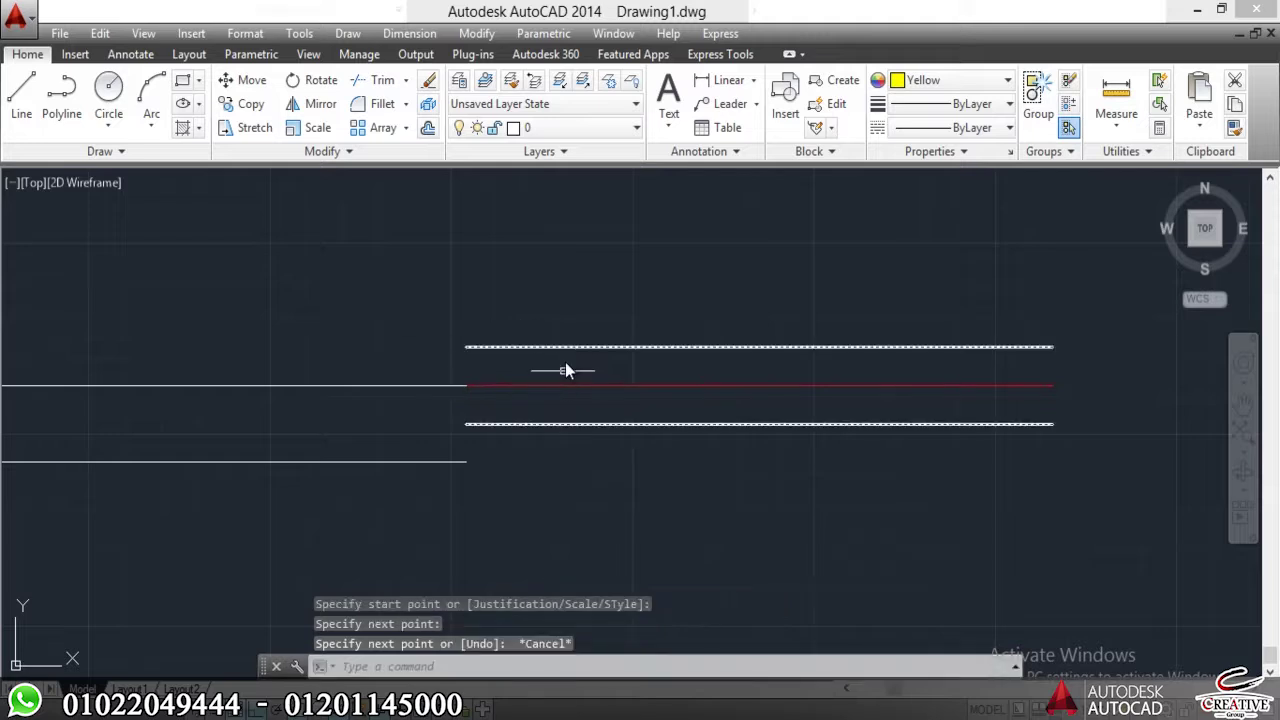
key(Escape)
- Erase the red line and both multilines
scroll(625, 335, down, 2)
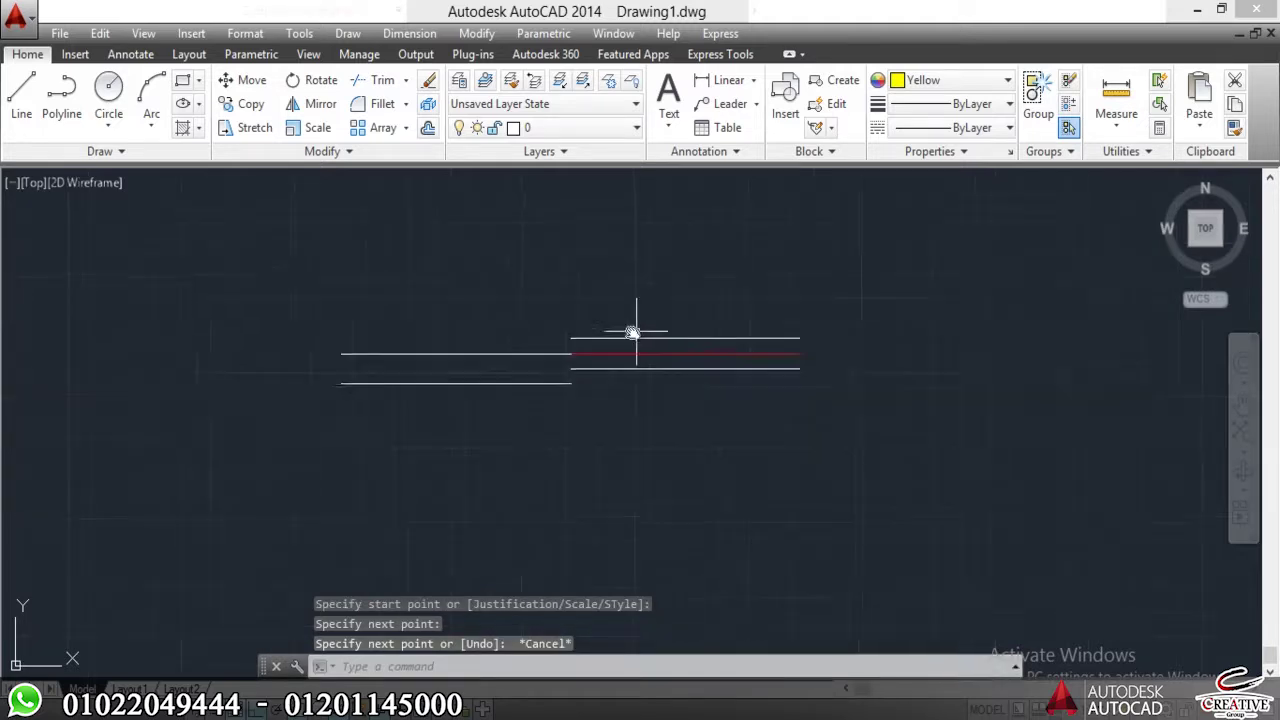
click(635, 275)
click(275, 466)
text(e)
key(Return)
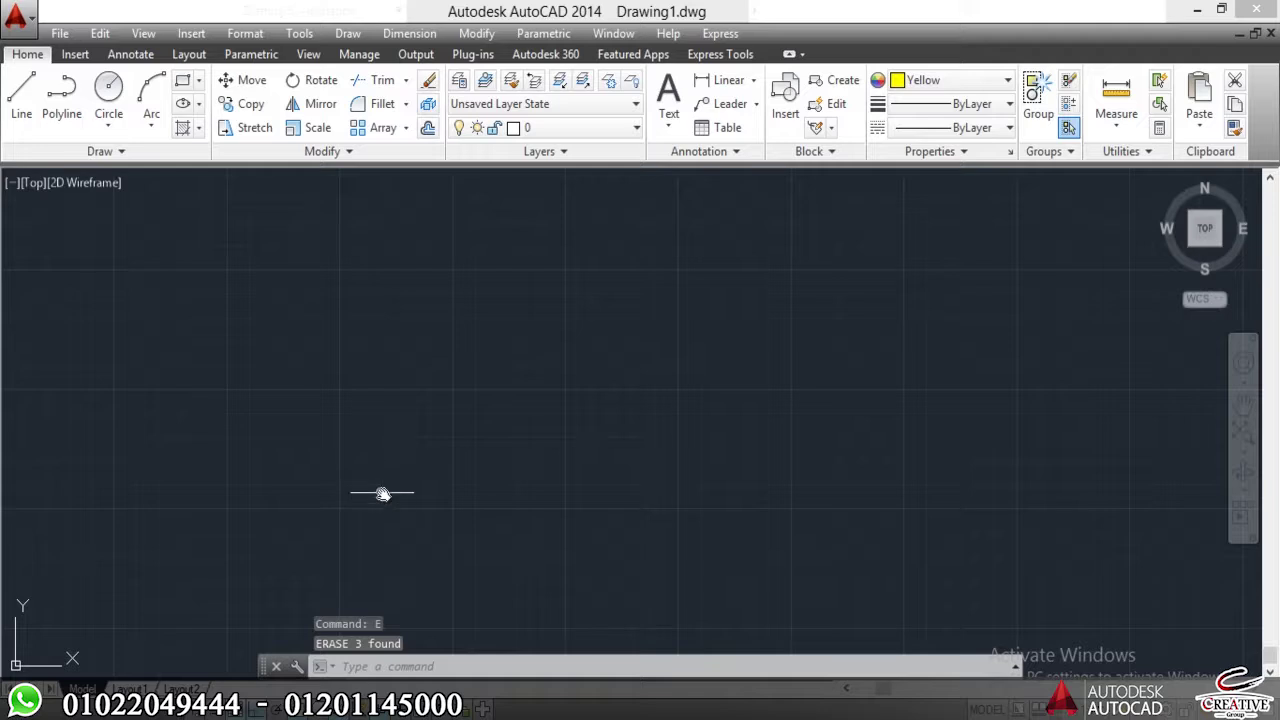
text(ml)
key(Return)
text(j)
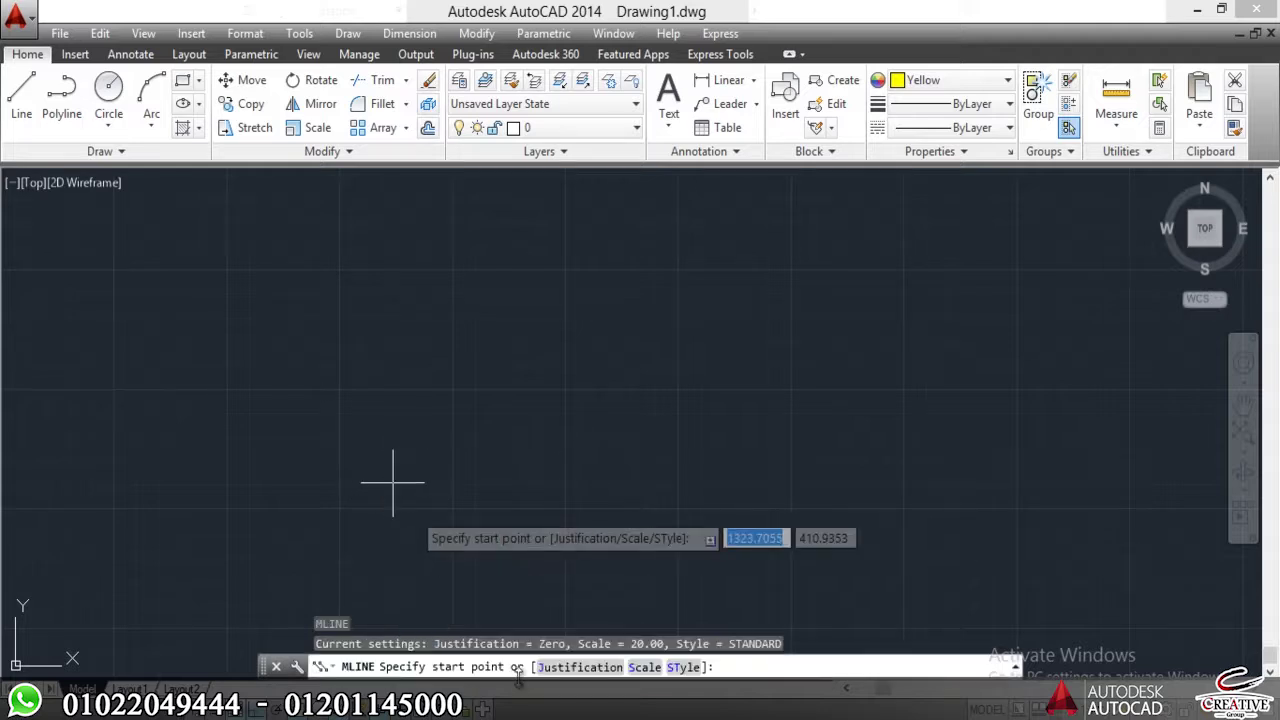
key(Return)
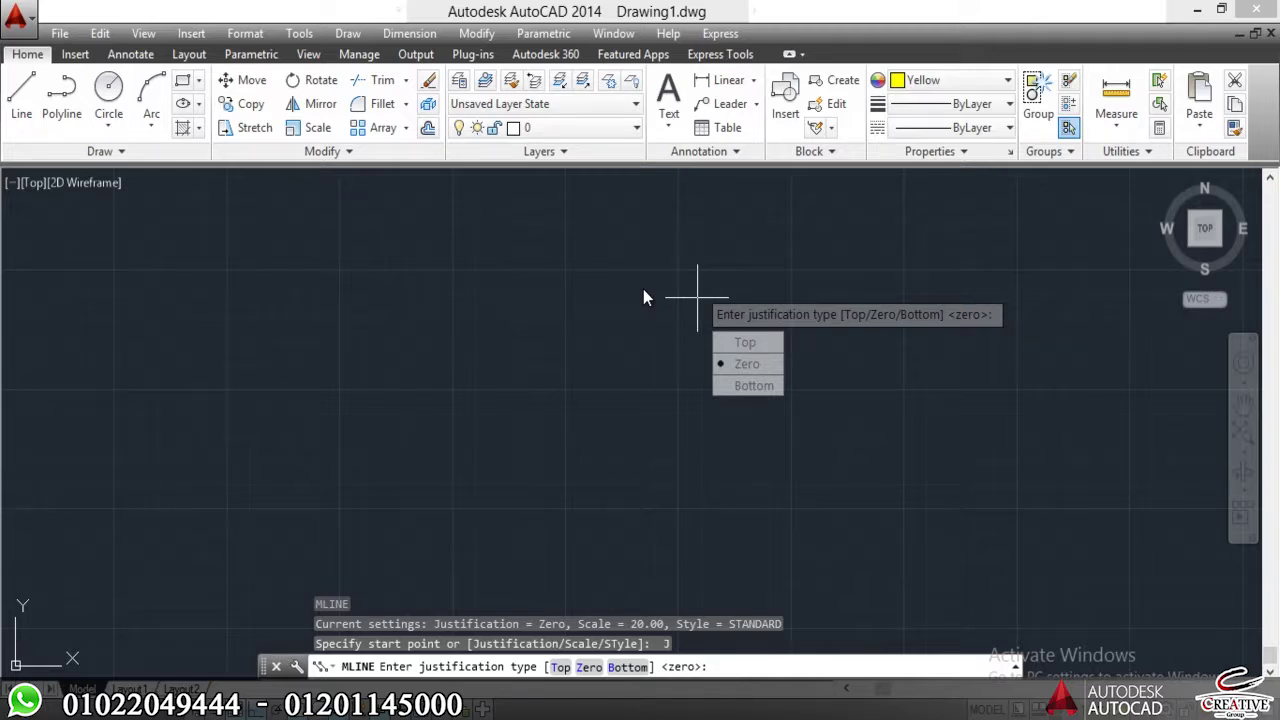
key(Escape)
key(Escape)
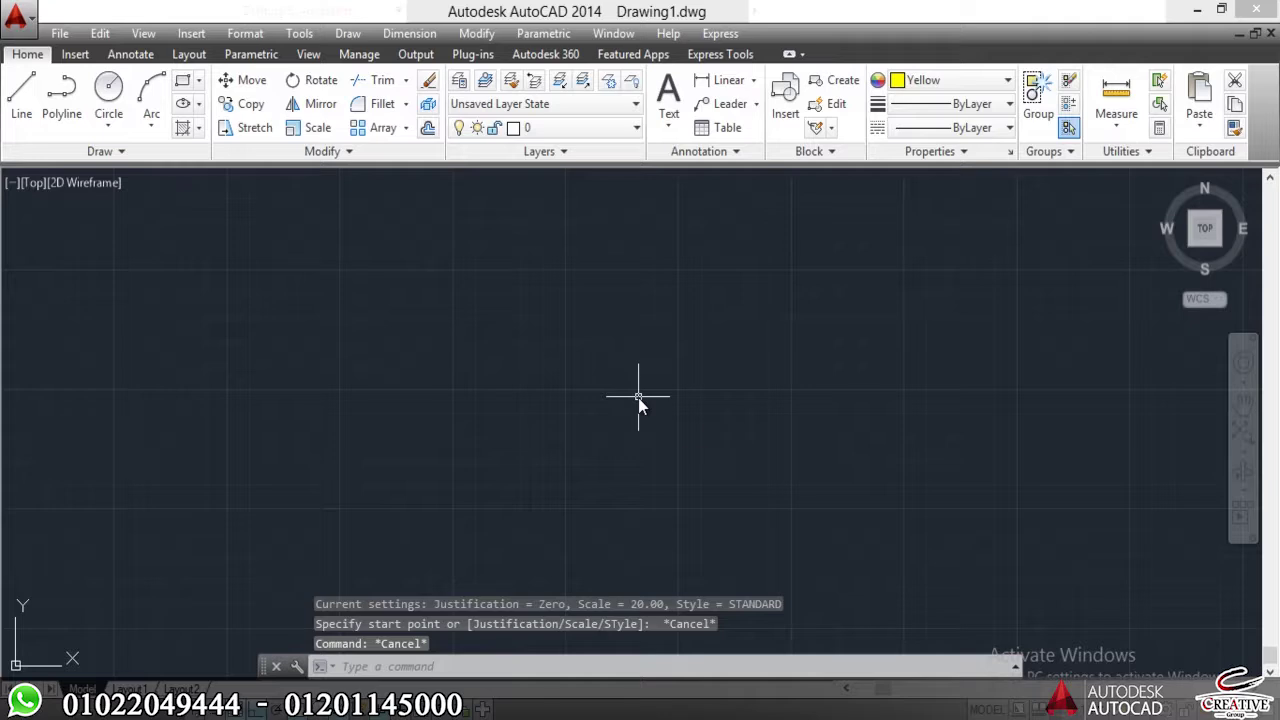
- Start a new multiline with Zero justification and a scale of .25
key(Return)
click(636, 668)
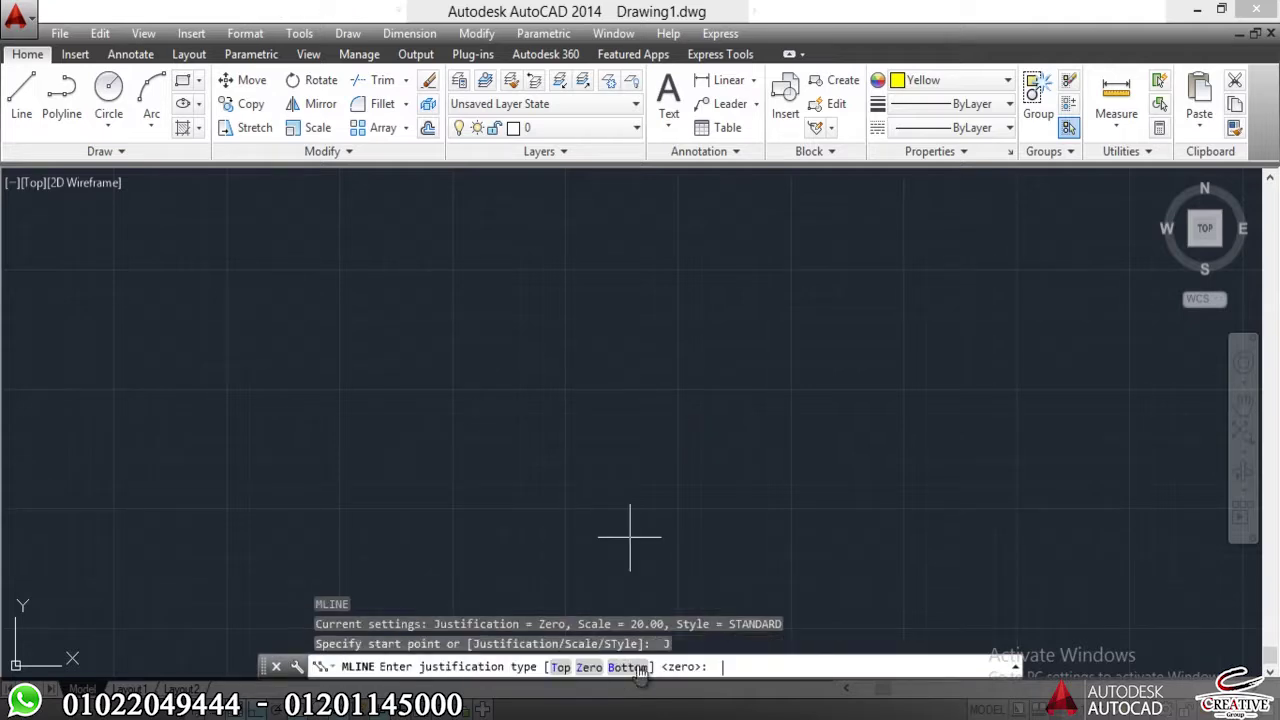
click(588, 668)
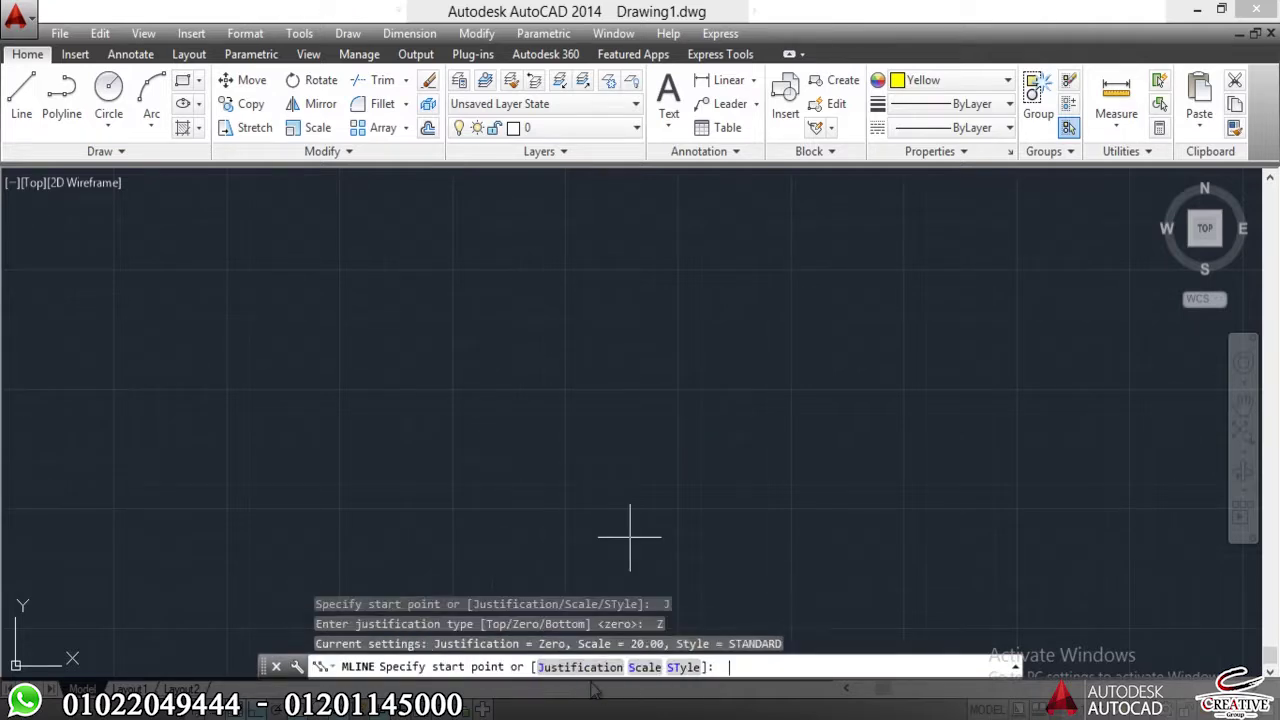
click(645, 667)
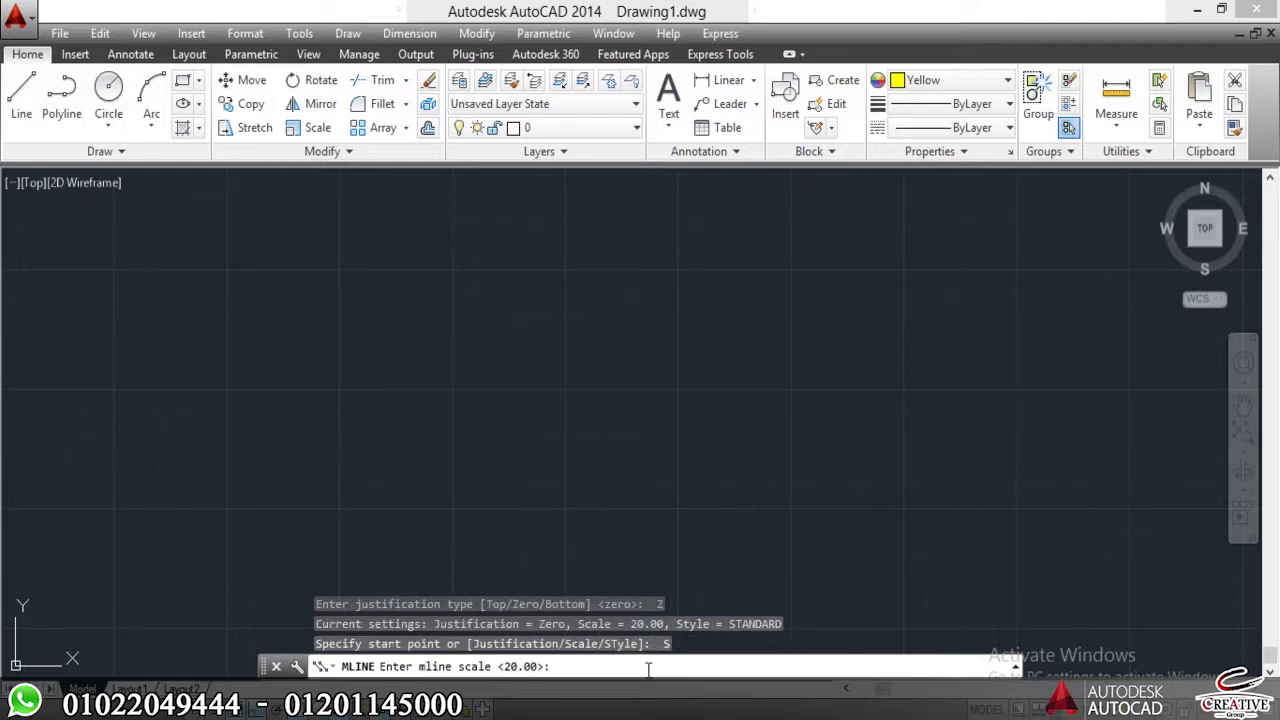
text(.25)
key(Return)
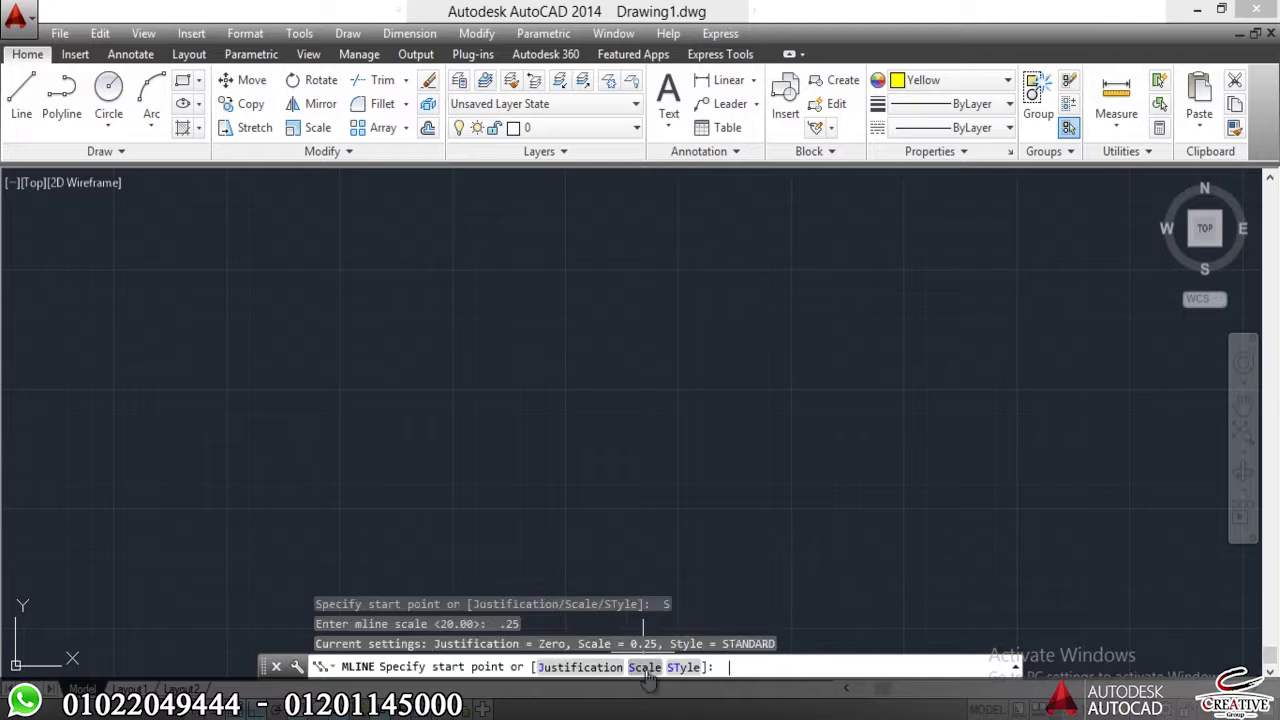
- Draw the multiline as four segments going right, up, left and down across the first segment, and end it there
click(452, 483)
click(1108, 483)
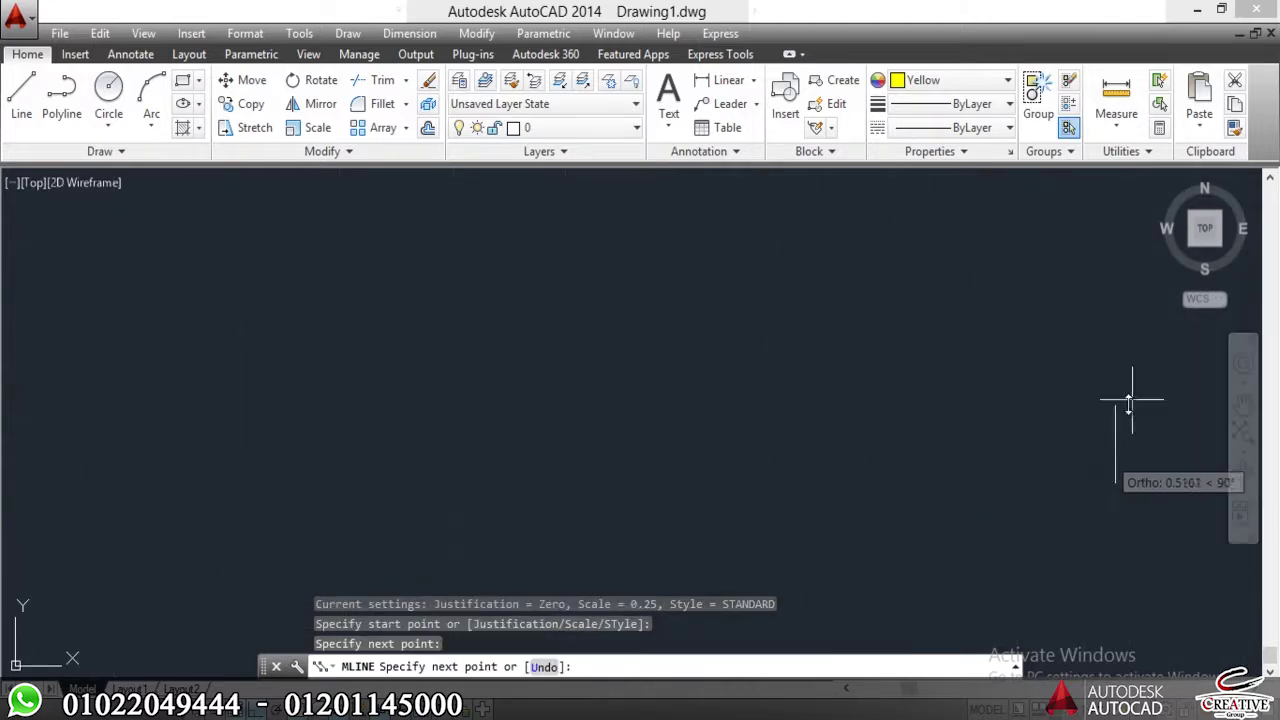
click(1110, 278)
click(620, 300)
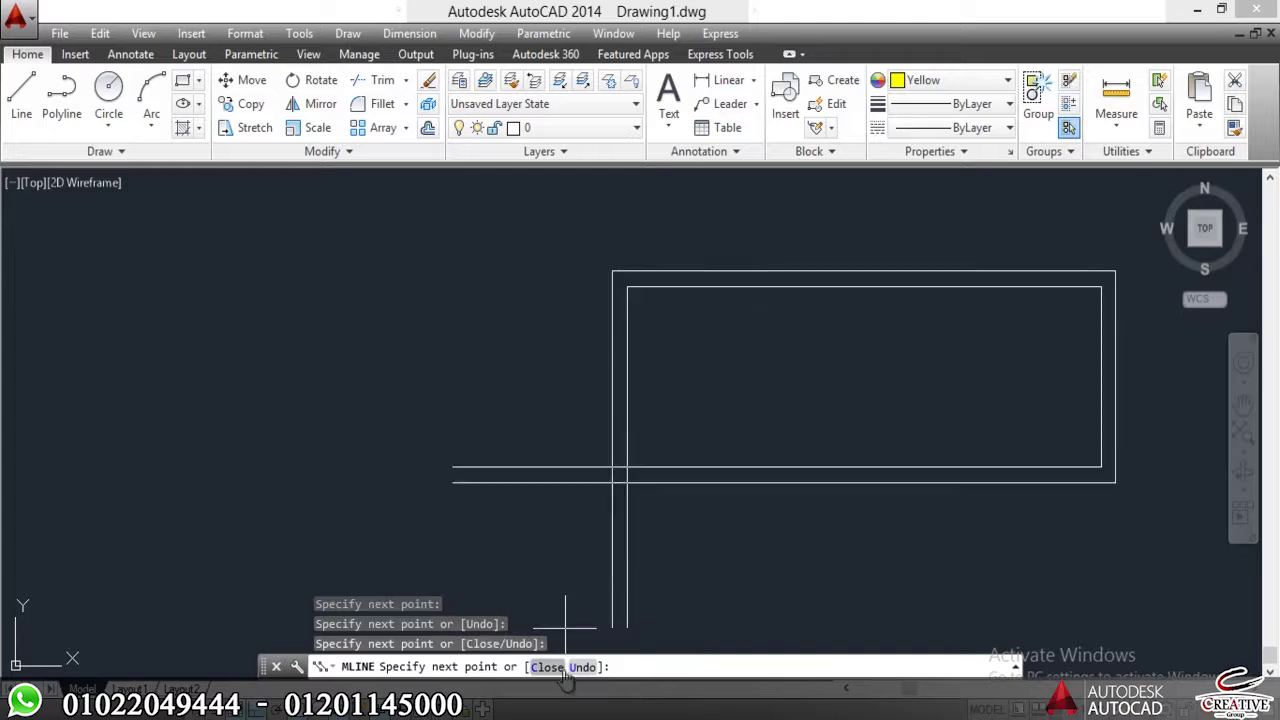
click(603, 578)
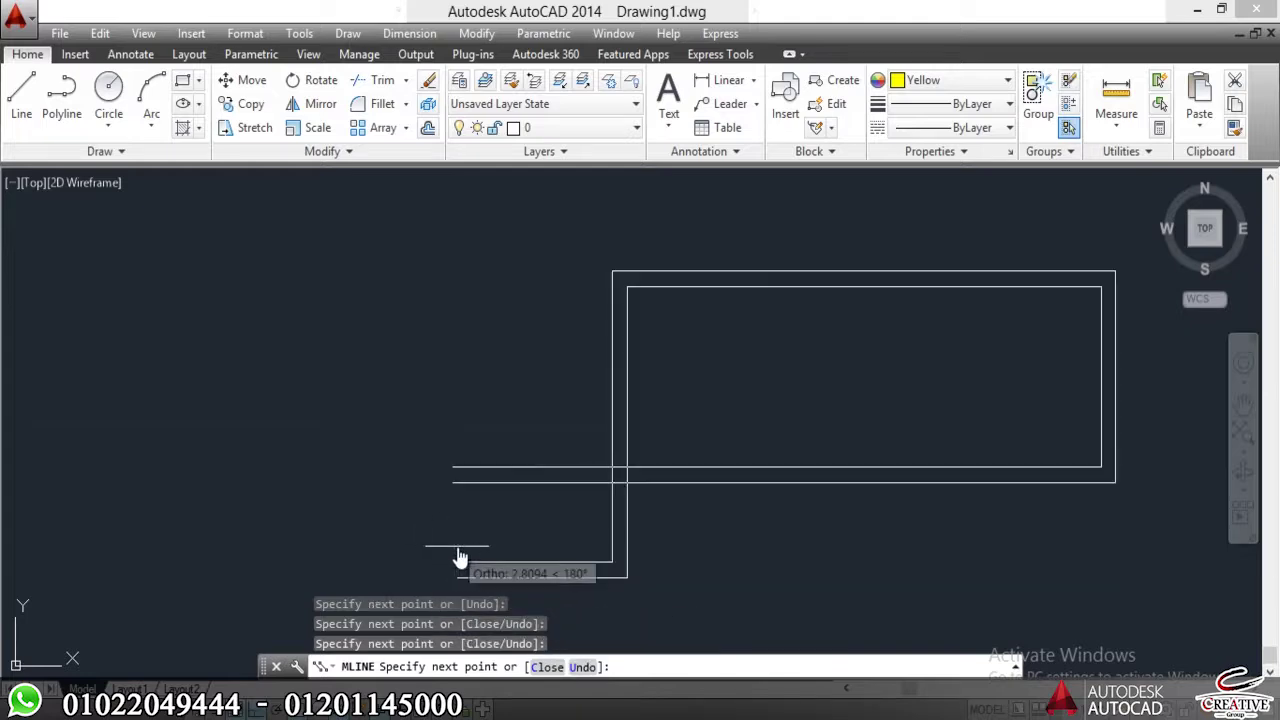
key(Escape)
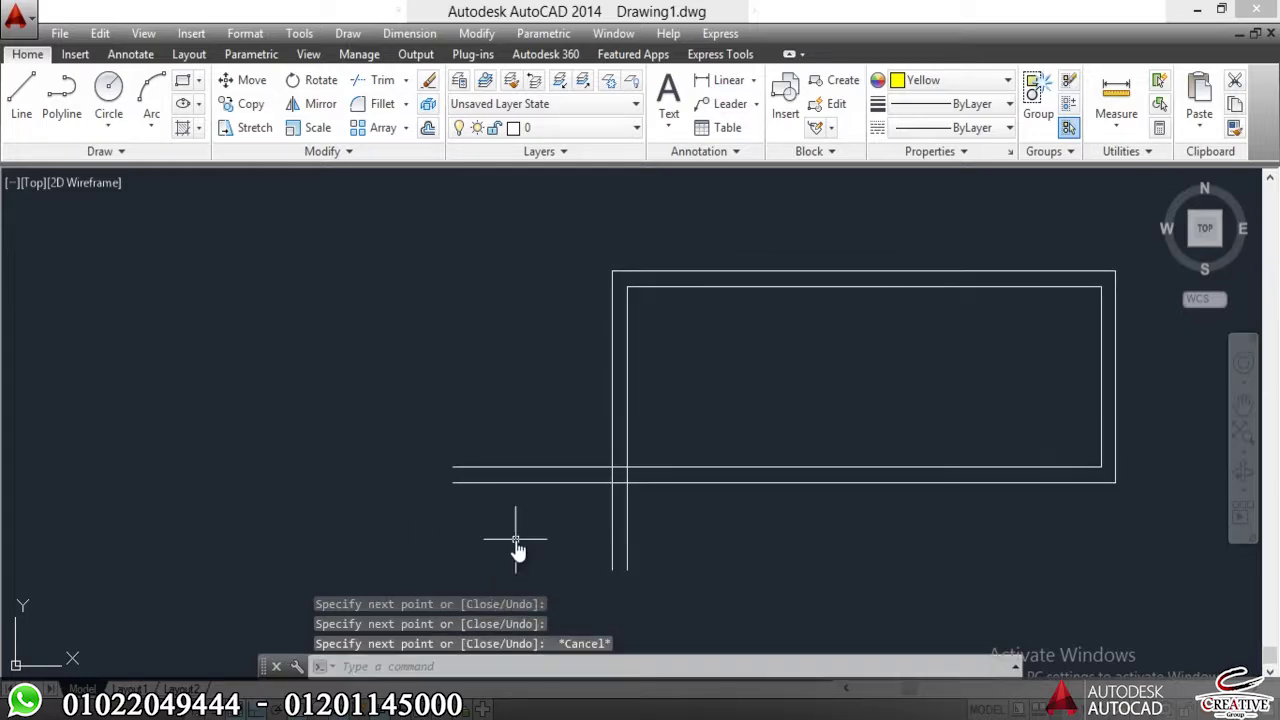
- Erase the four-segment multiline
click(700, 455)
click(400, 488)
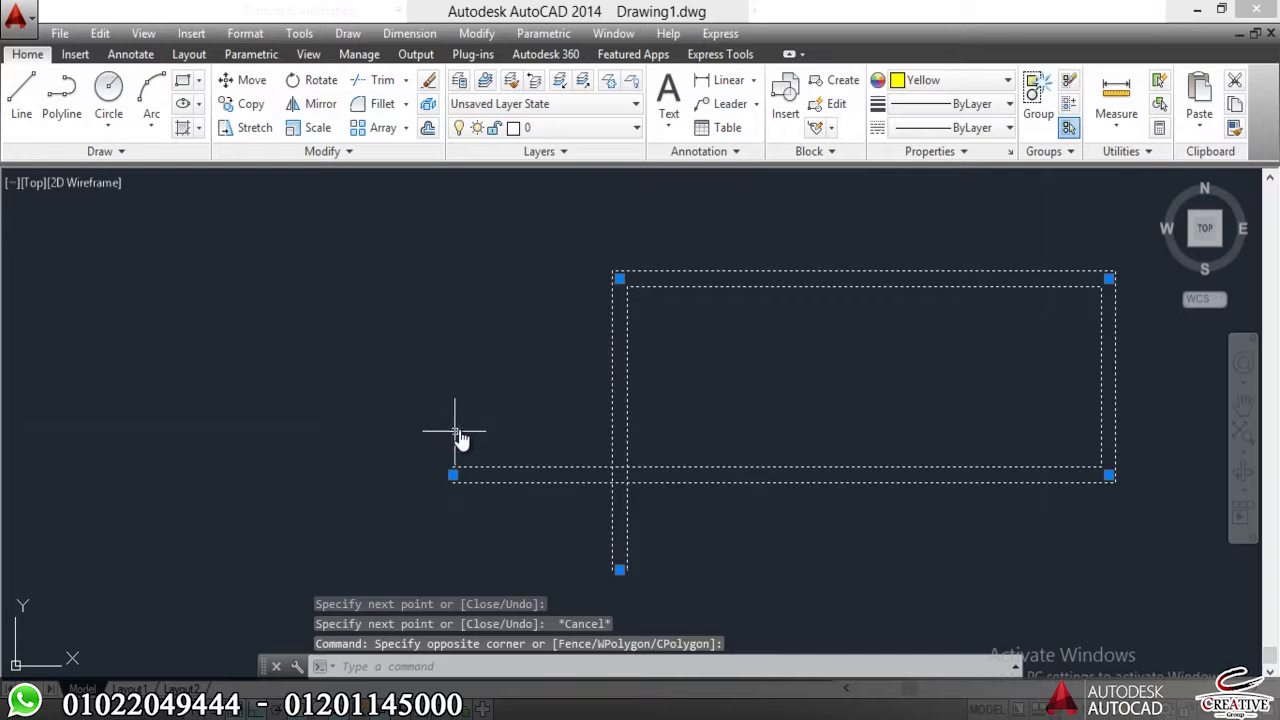
key(Delete)
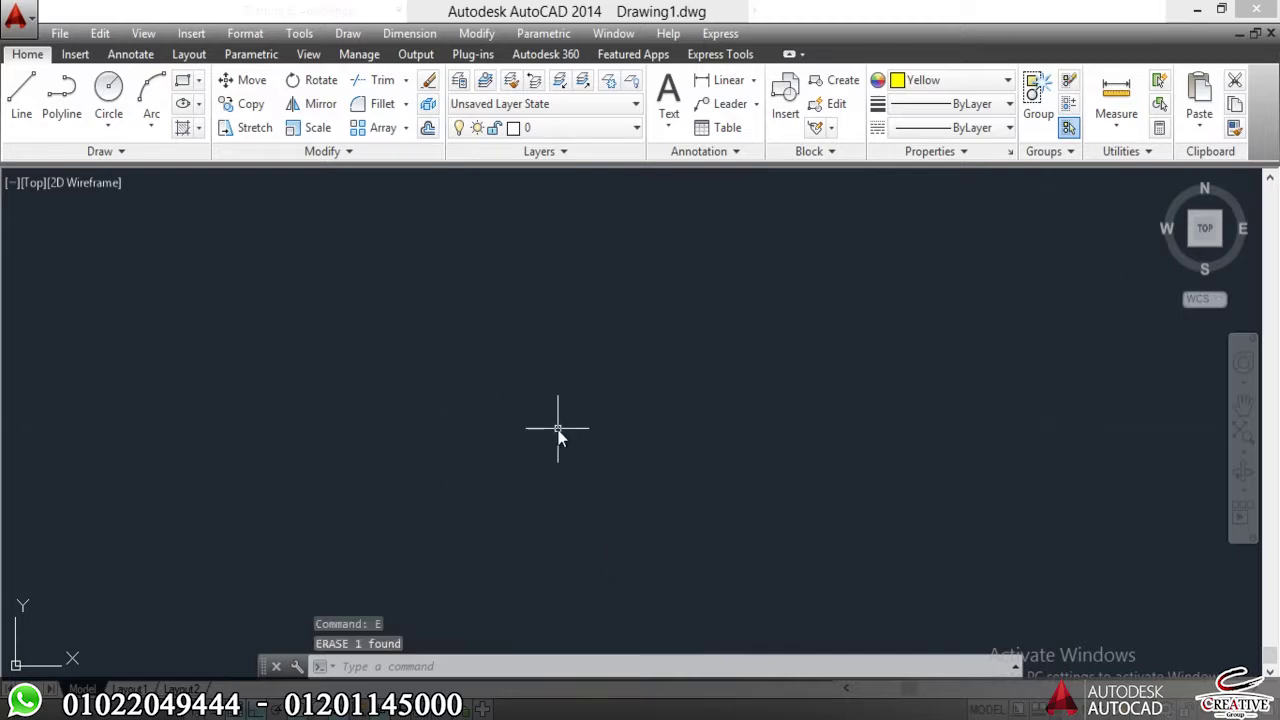
- Draw a nearly square rectangle freehand from its upper-left to its lower-right corner in the empty drawing area
middle_drag(720, 443, 677, 447)
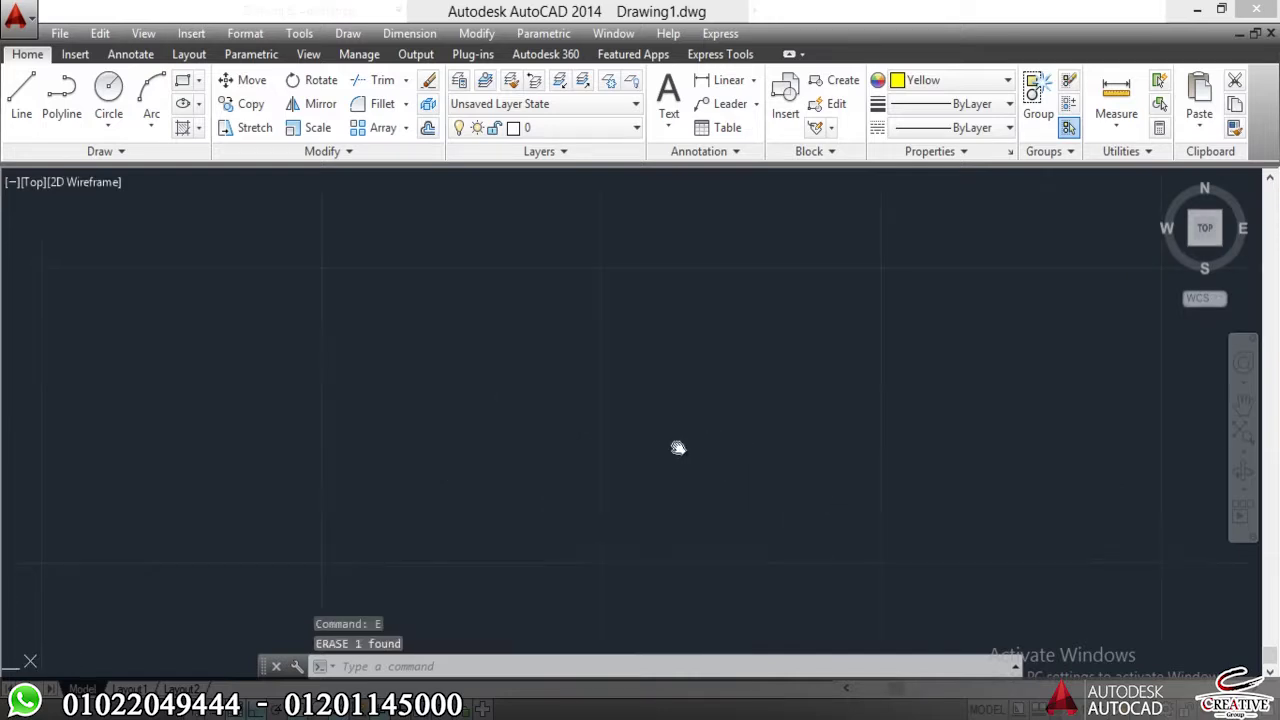
scroll(524, 484, up, 2)
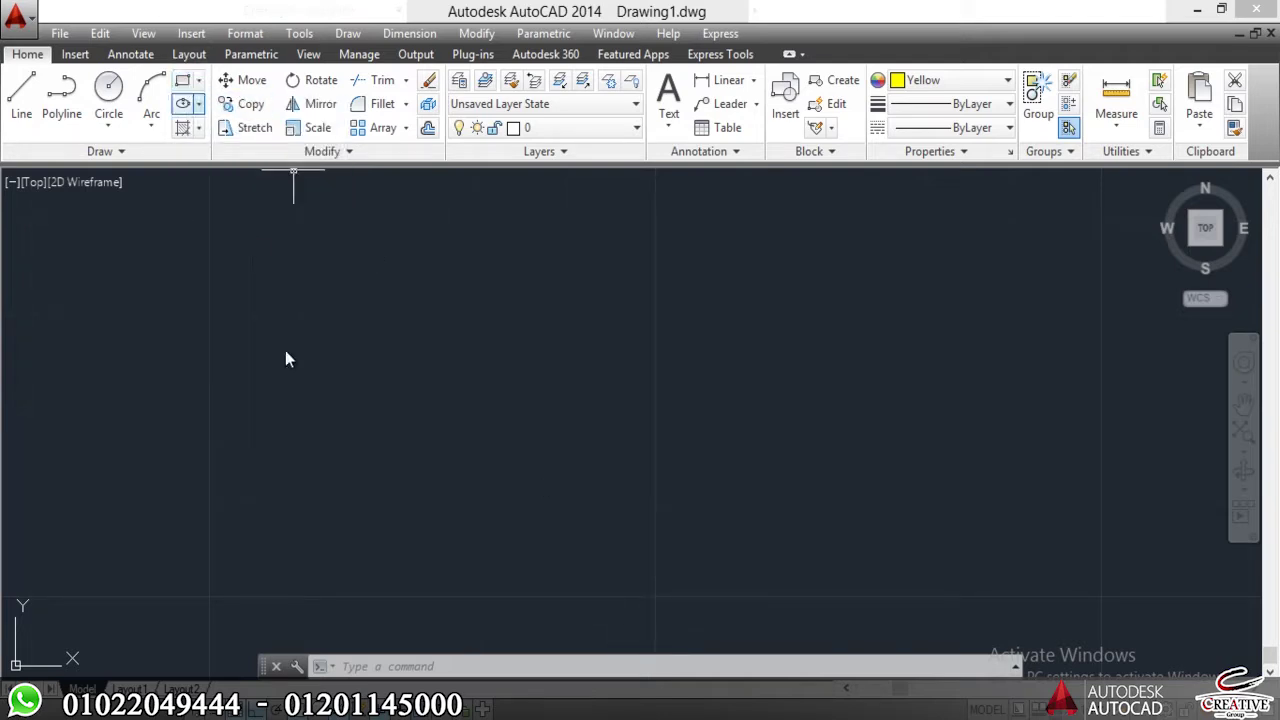
click(188, 84)
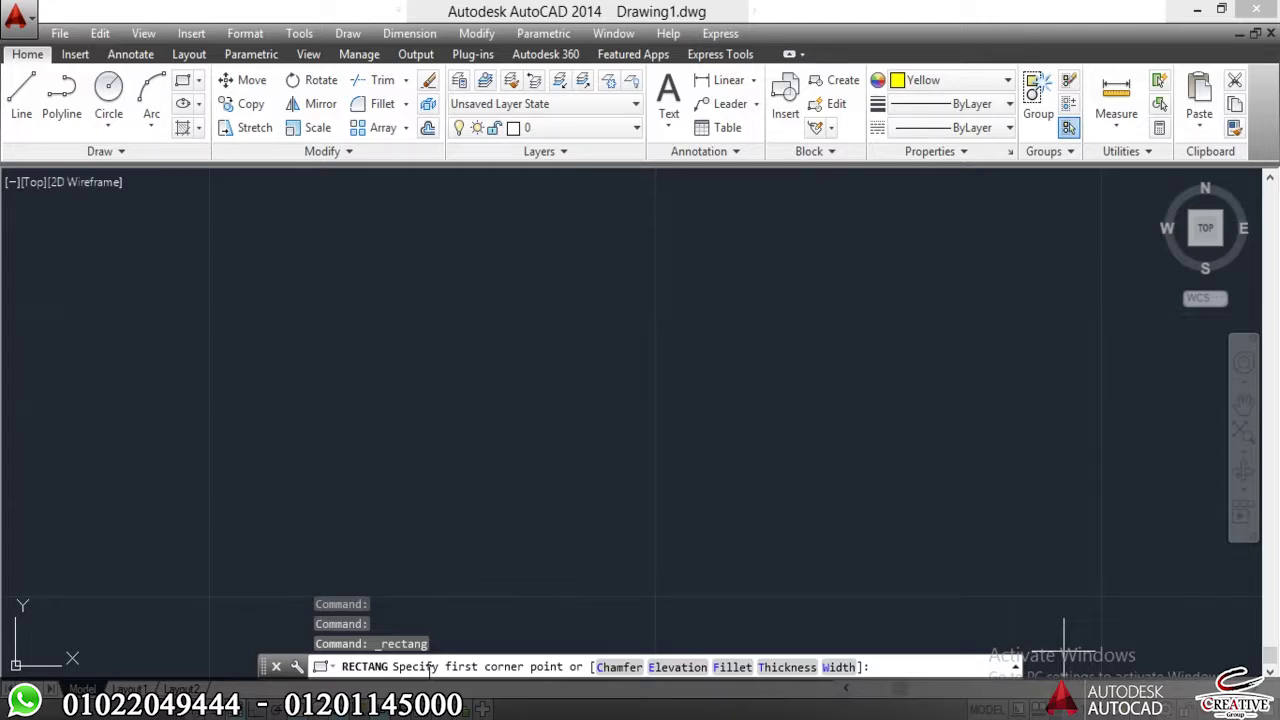
click(496, 309)
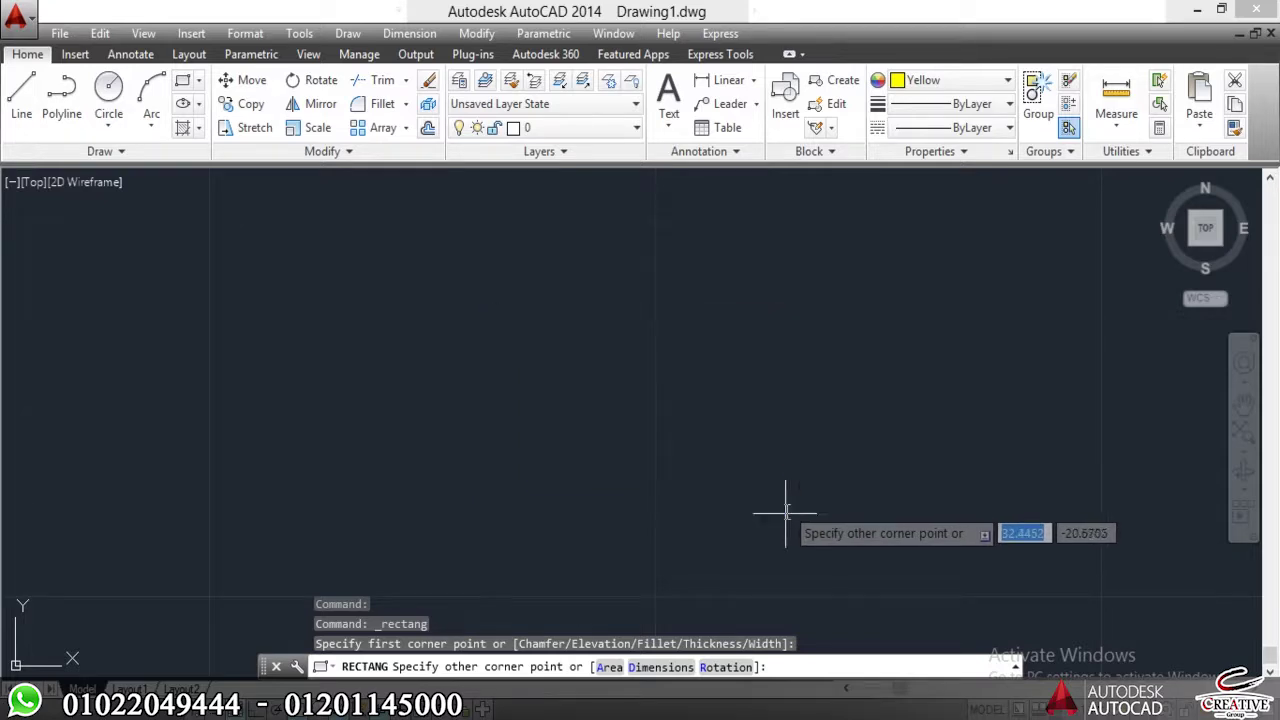
click(802, 582)
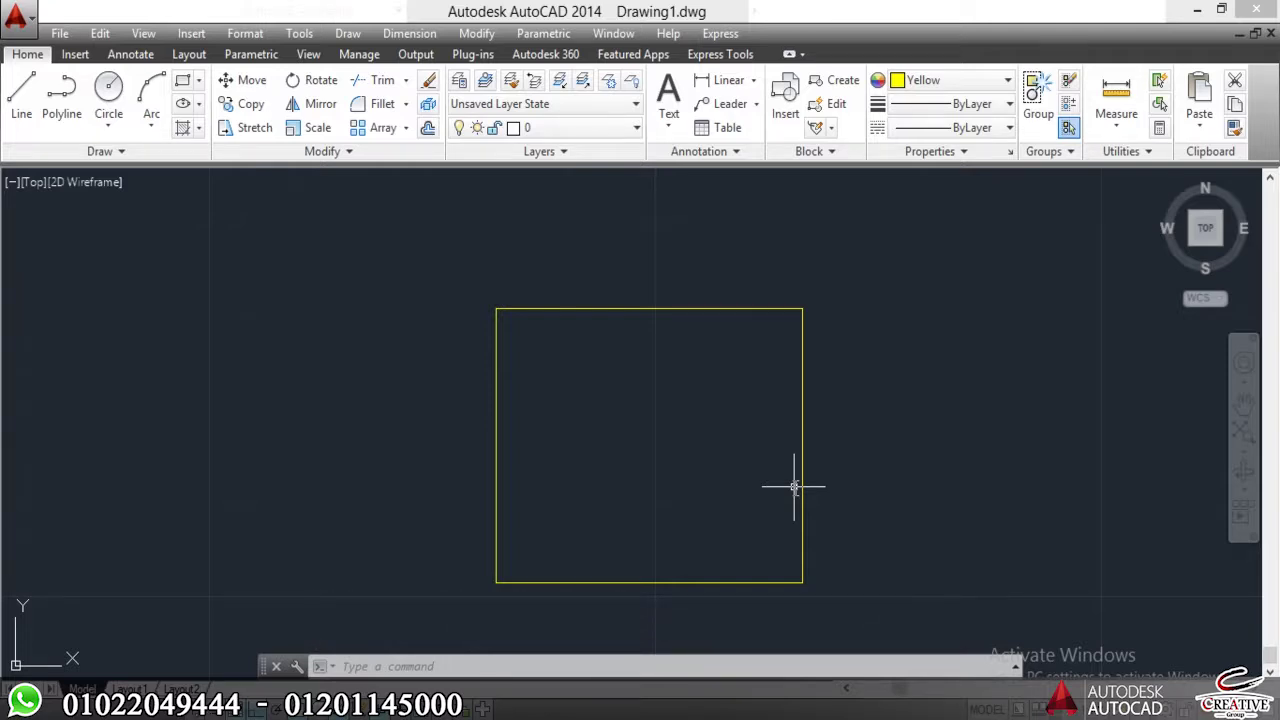
- Draw a rectangle 5 units wide and 10 units high in the empty space to the right of the first rectangle
scroll(526, 332, down, 4)
mouse_move(526, 332)
middle_down()
mouse_move(251, 328)
mouse_move(314, 331)
middle_up()
scroll(439, 386, up, 4)
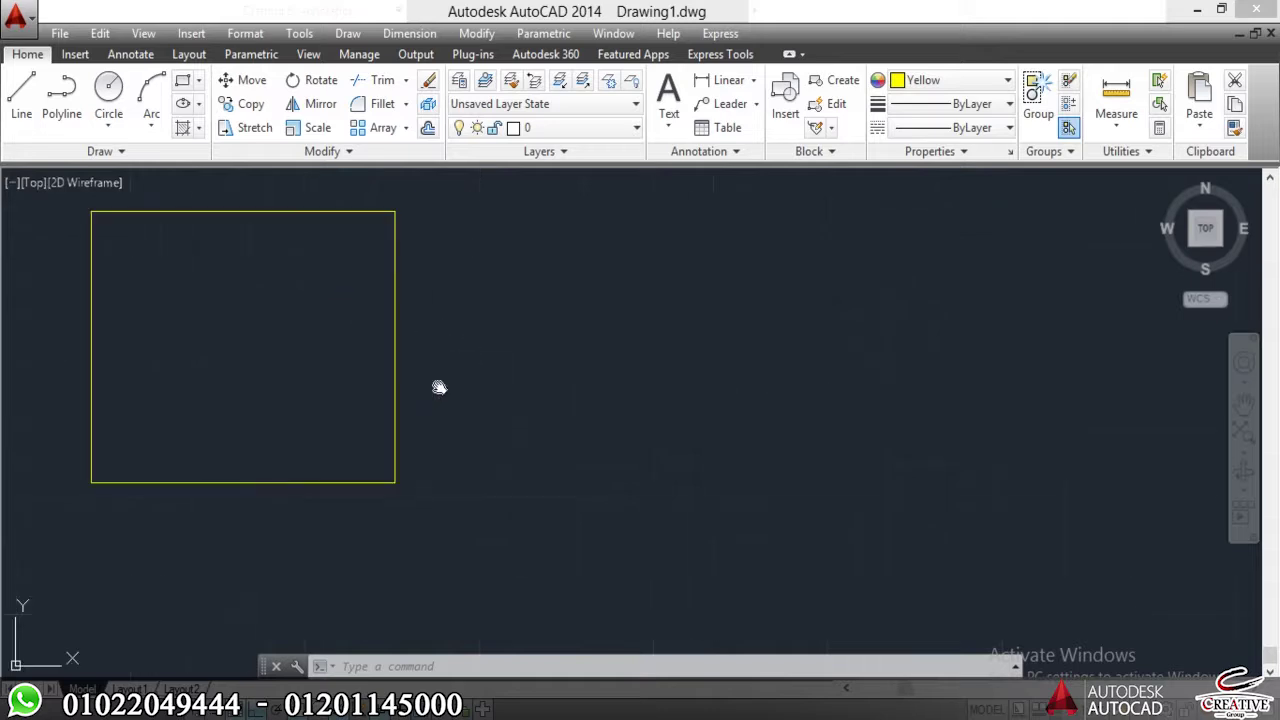
middle_drag(437, 386, 409, 483)
scroll(471, 349, down, 4)
middle_drag(471, 349, 406, 352)
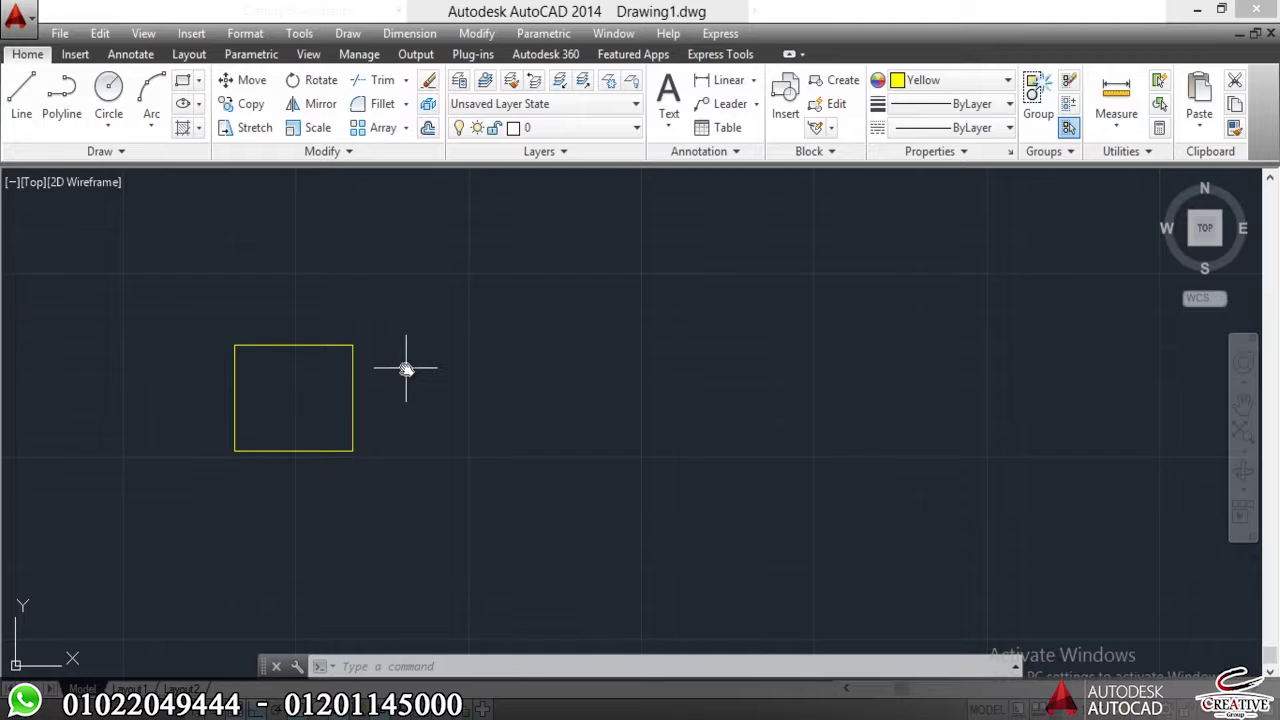
text(rec)
key(Return)
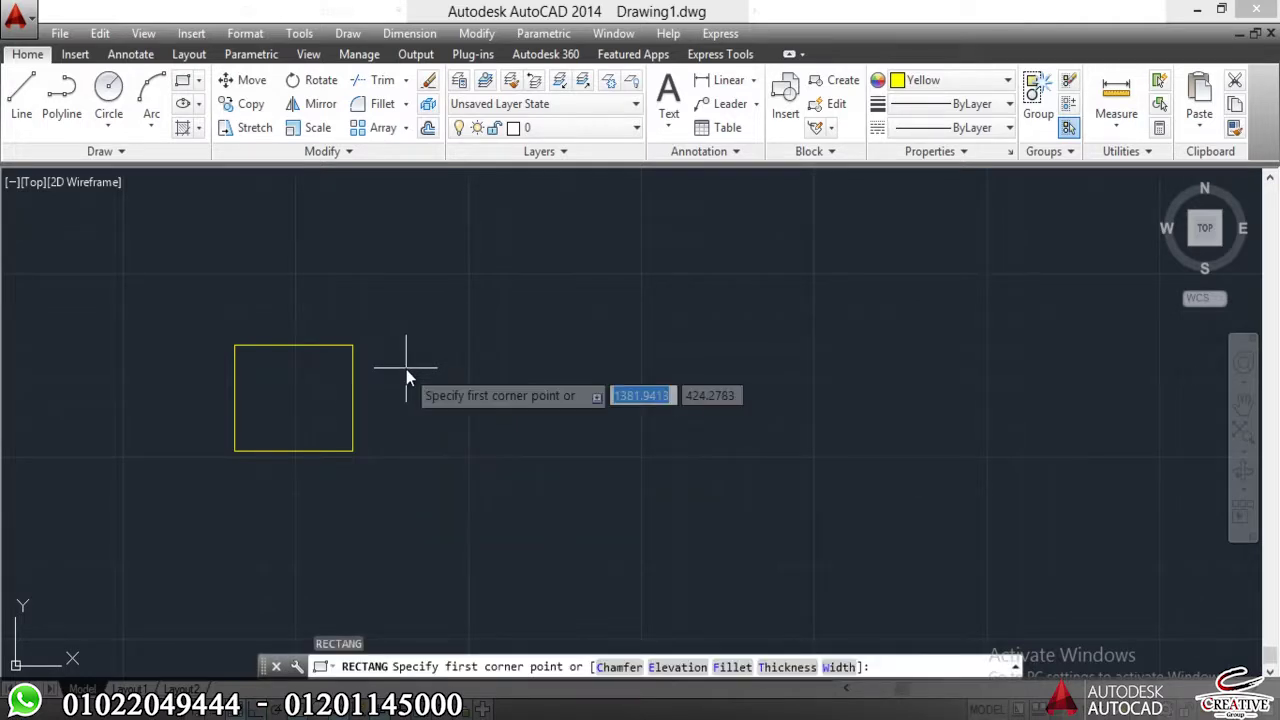
click(466, 457)
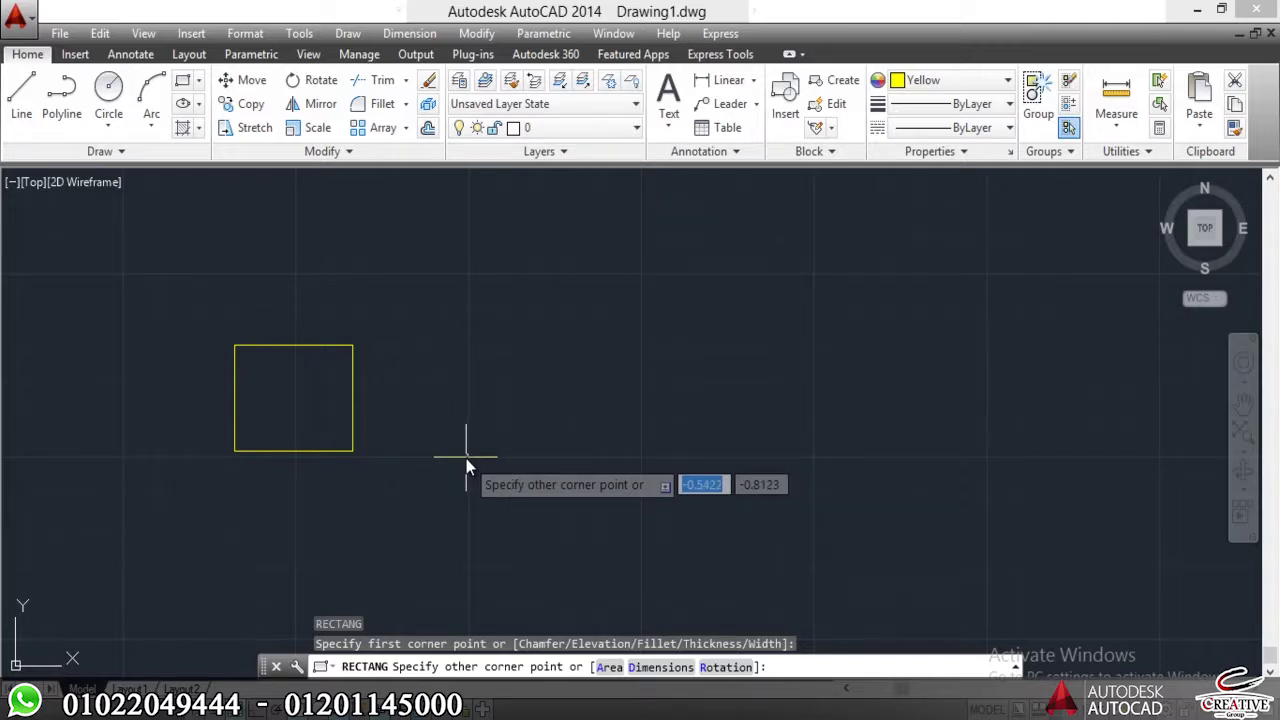
text(5)
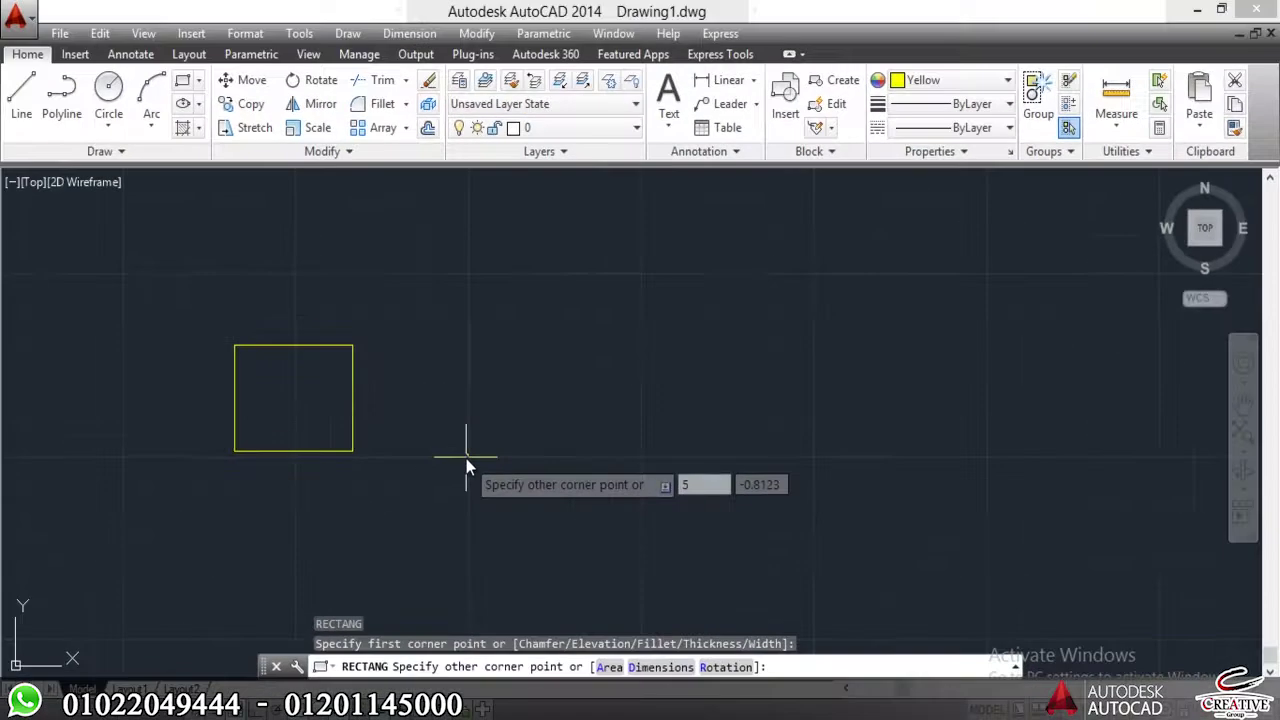
key(Tab)
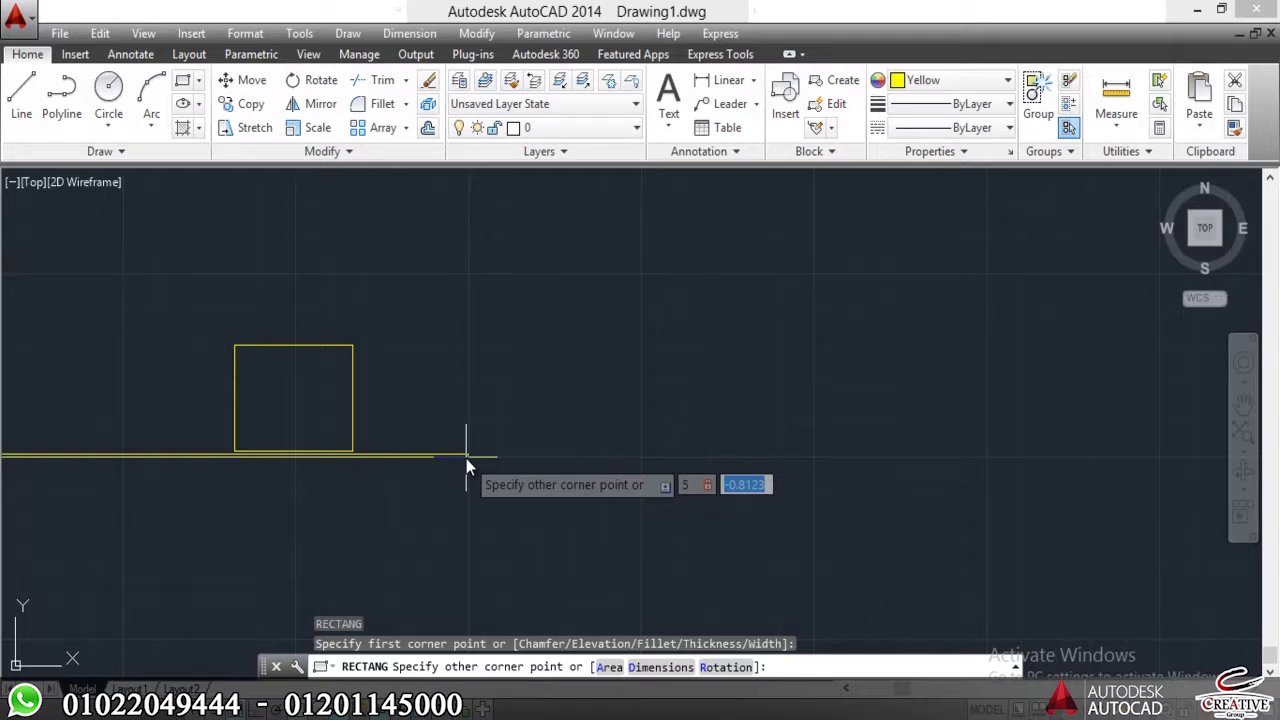
text(10)
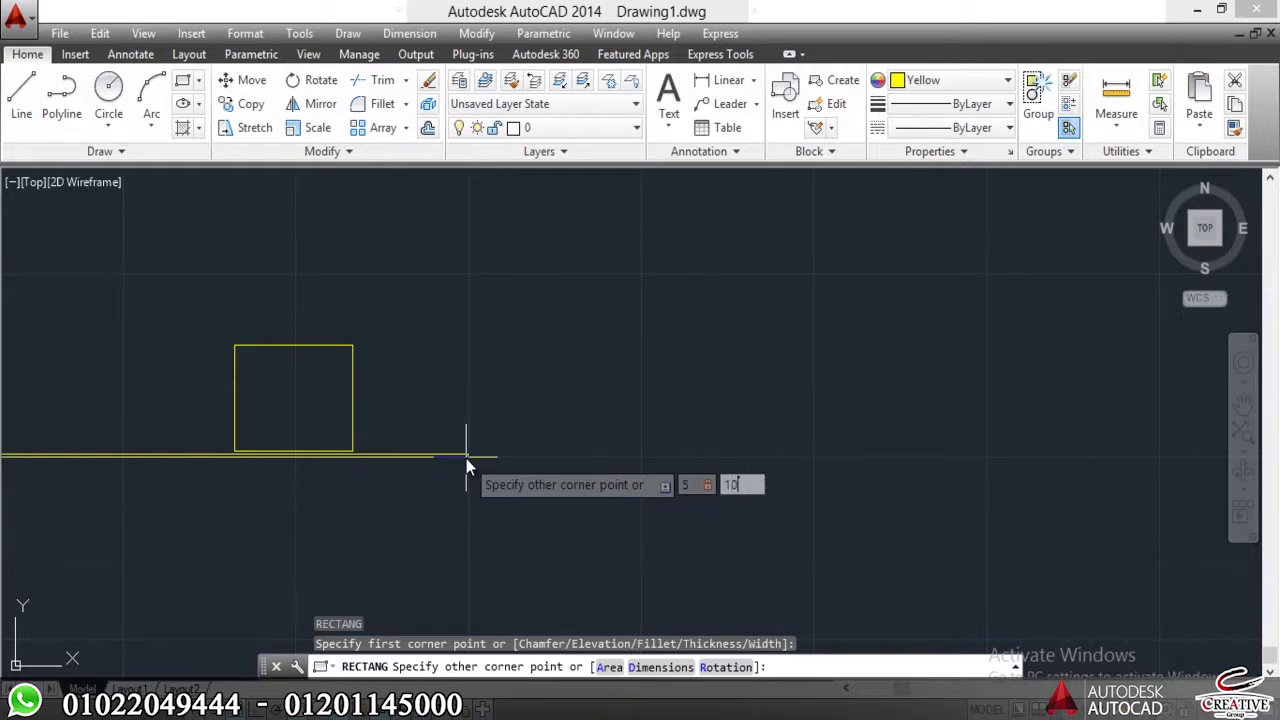
key(Return)
scroll(514, 471, up, 8)
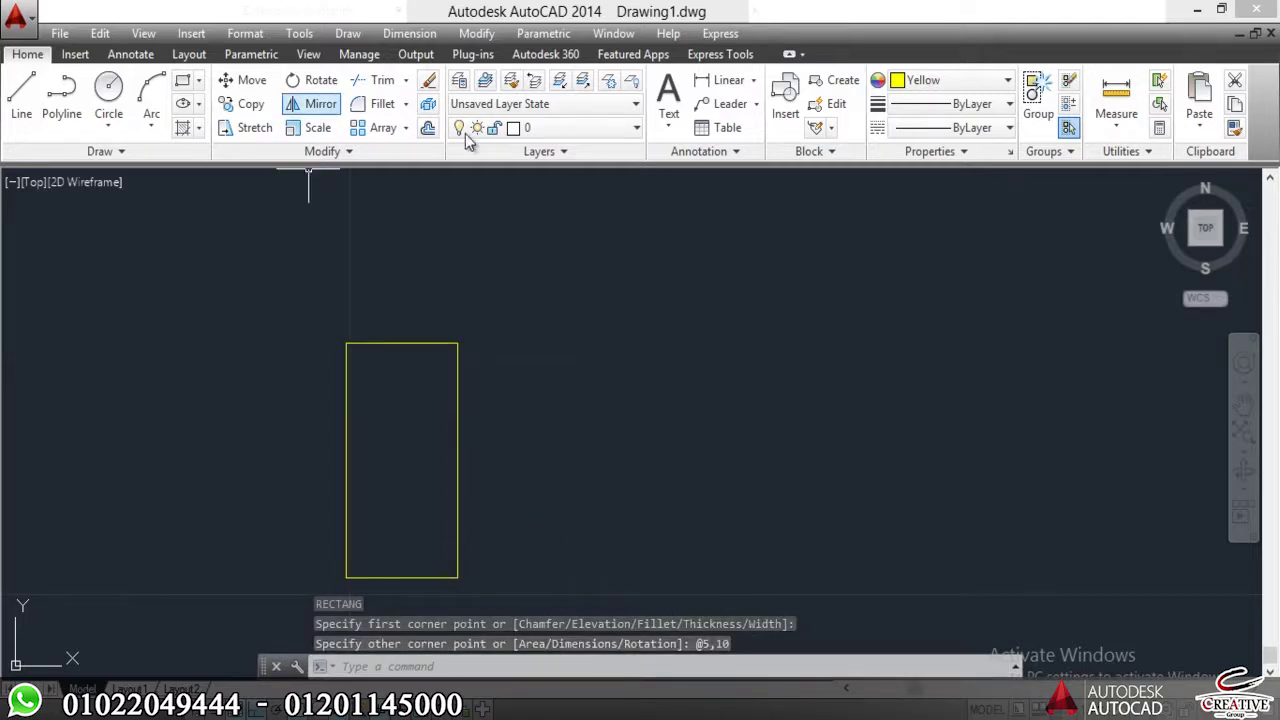
- Draw a rectangle 10 units wide and 5 units high to the right of the 5 by 10 rectangle
click(181, 84)
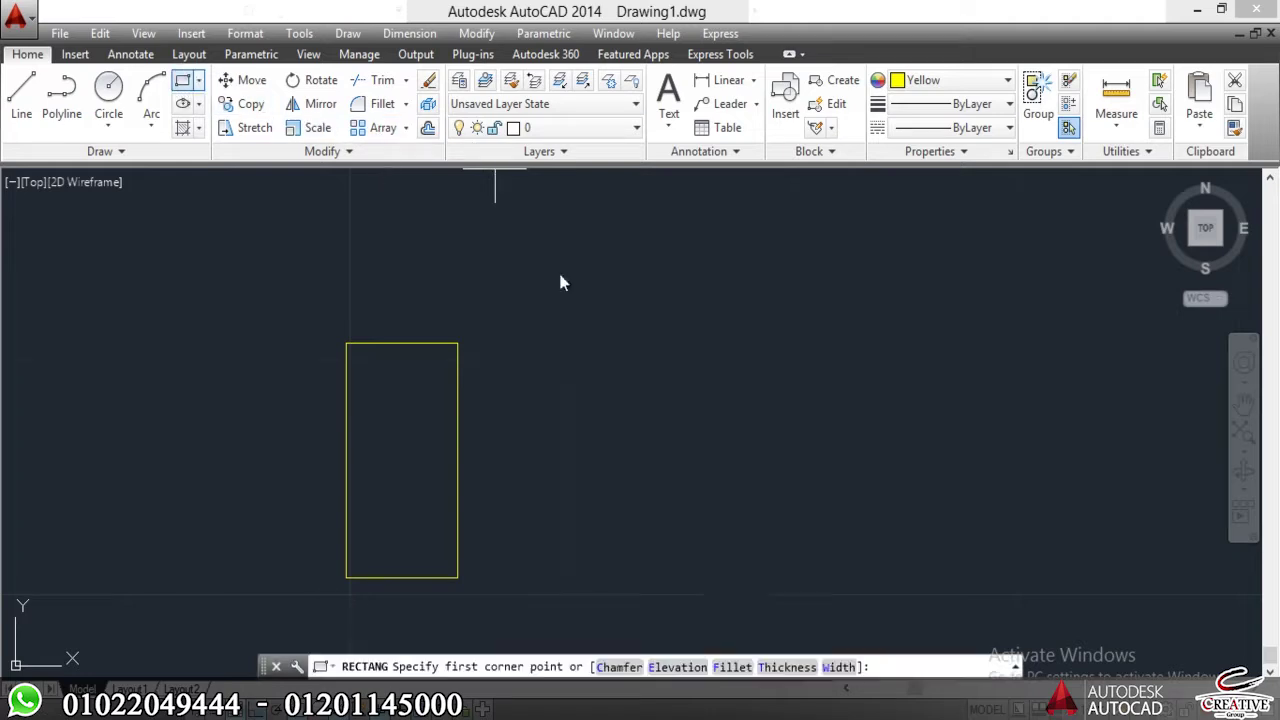
click(671, 573)
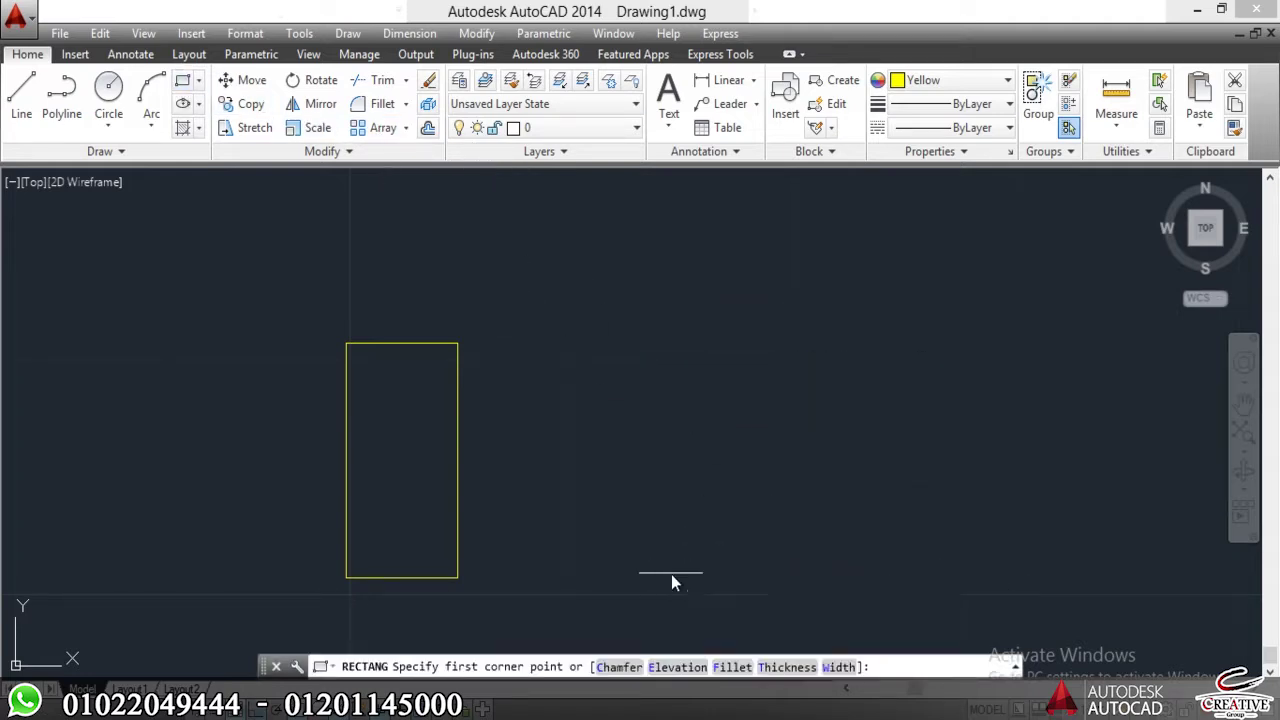
text(10)
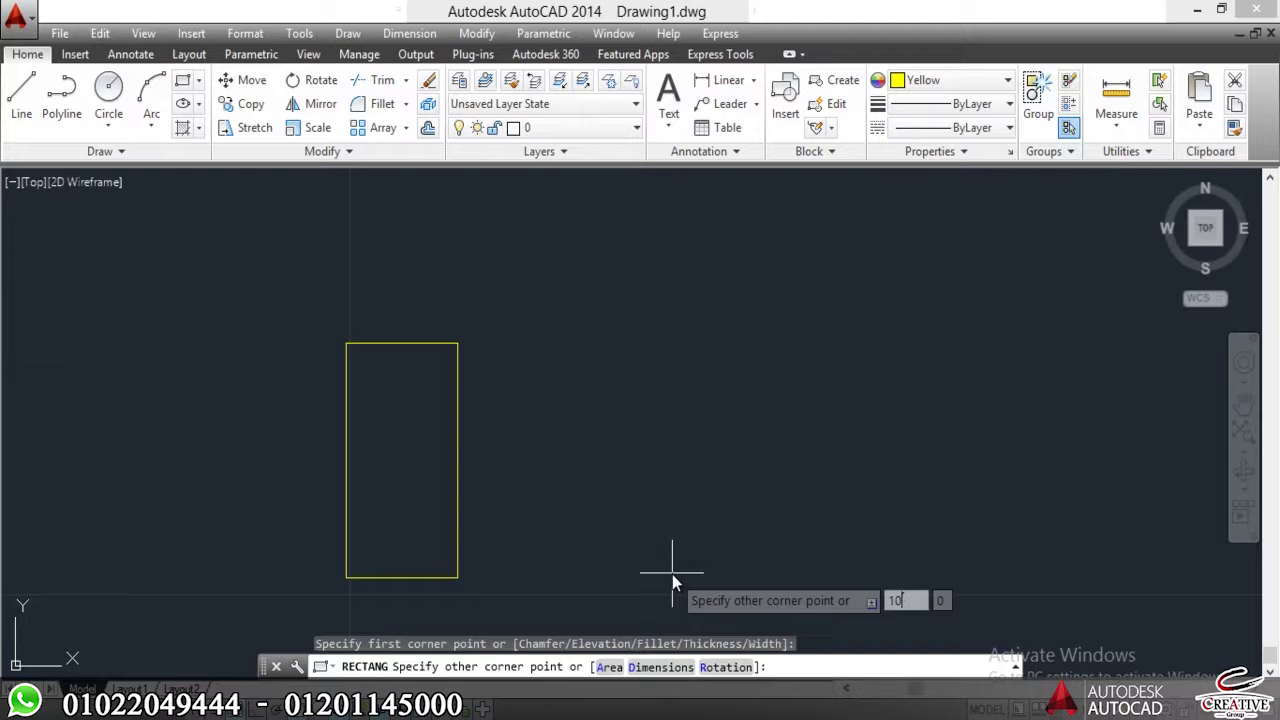
key(Tab)
text(5)
key(Return)
- Erase all three rectangles
scroll(750, 369, down, 6)
drag(818, 222, 385, 530)
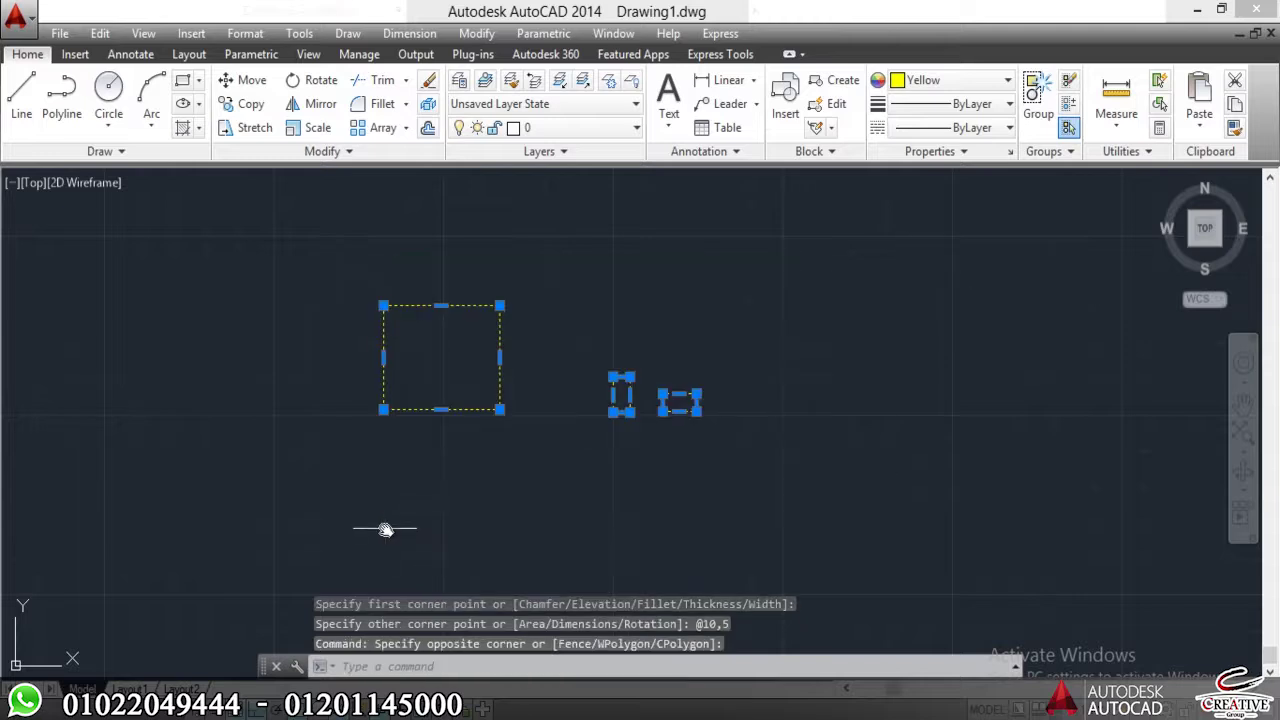
text(E)
key(Return)
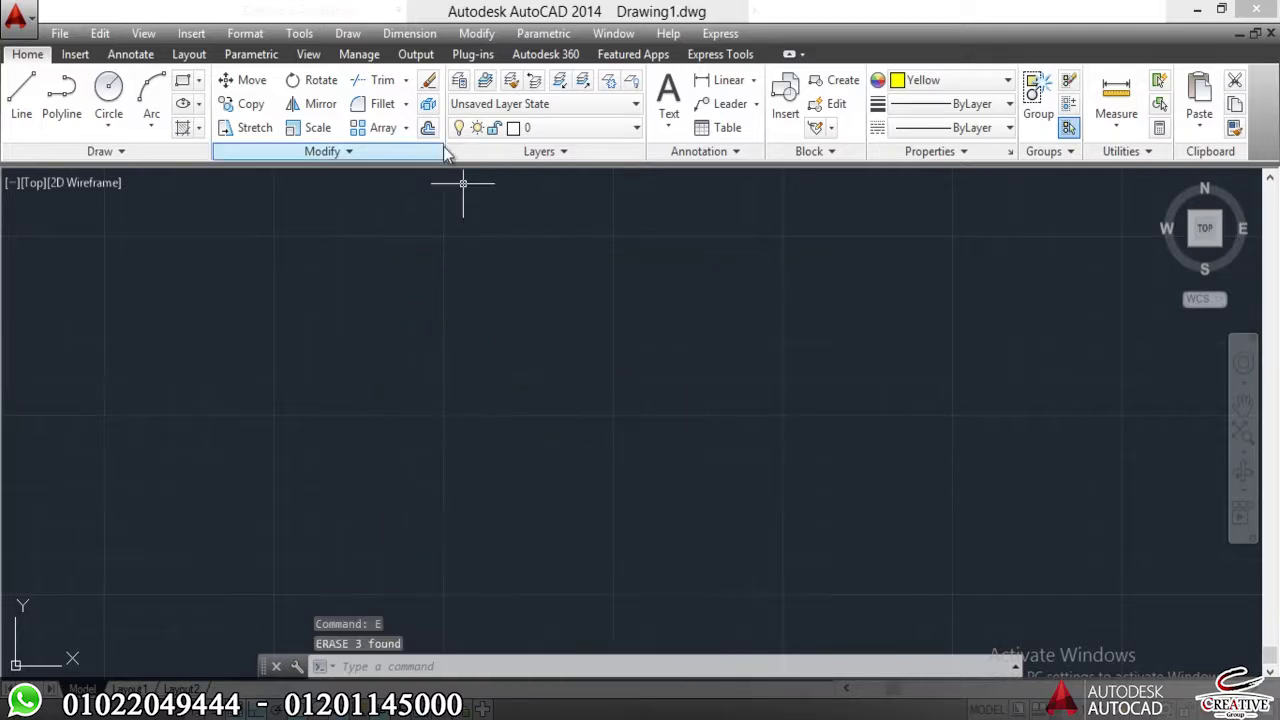
- Draw a rectangle with both chamfer distances set to 2, and examine its chamfered upper-left corner
click(182, 80)
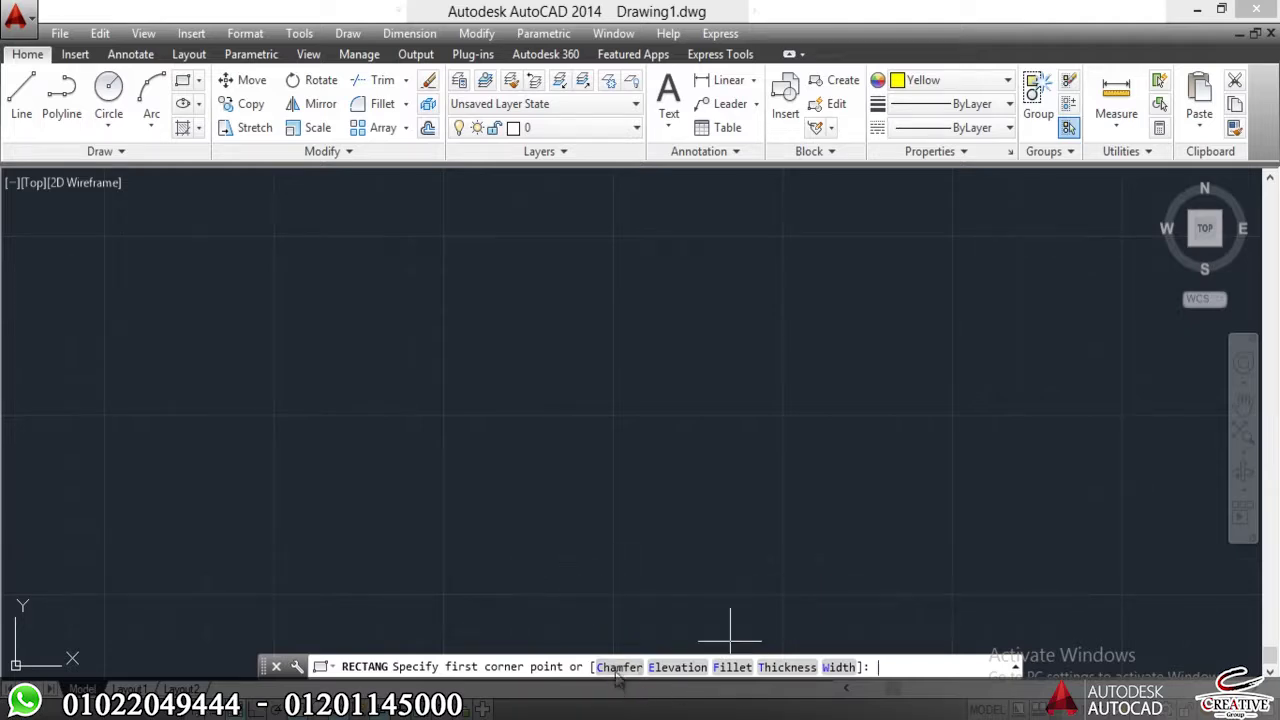
click(618, 670)
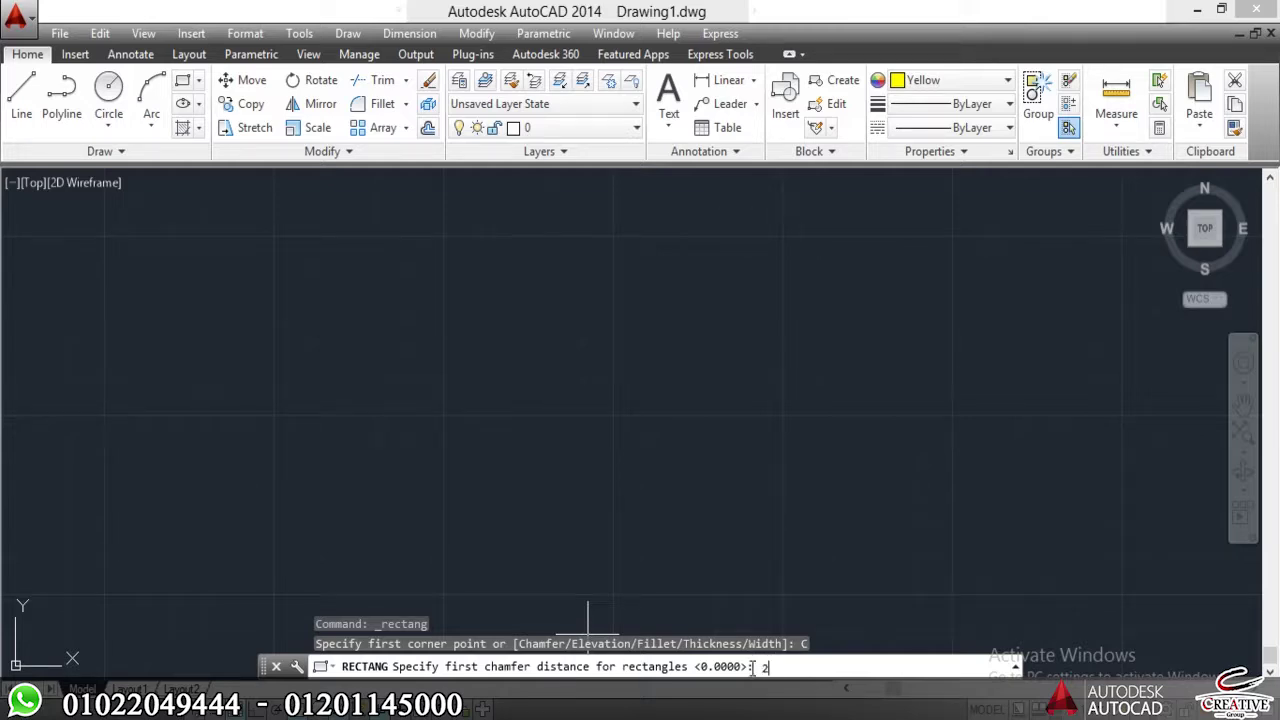
key(Return)
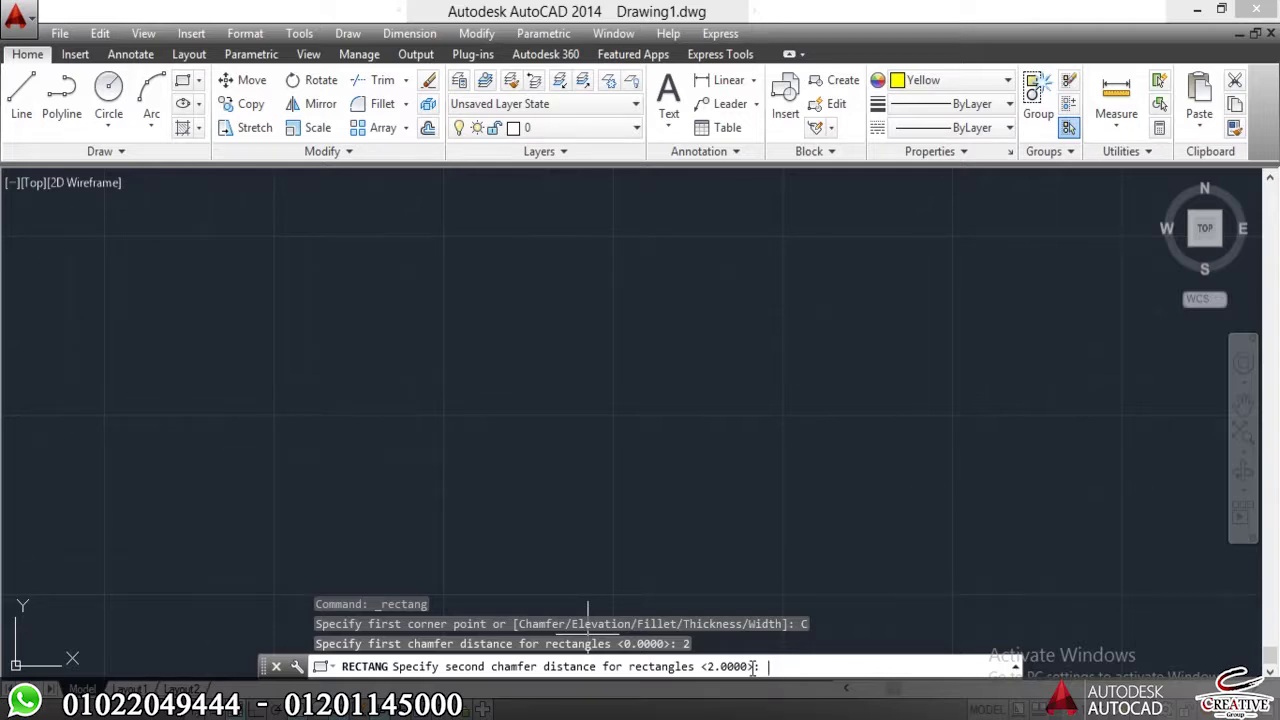
text(2)
key(Return)
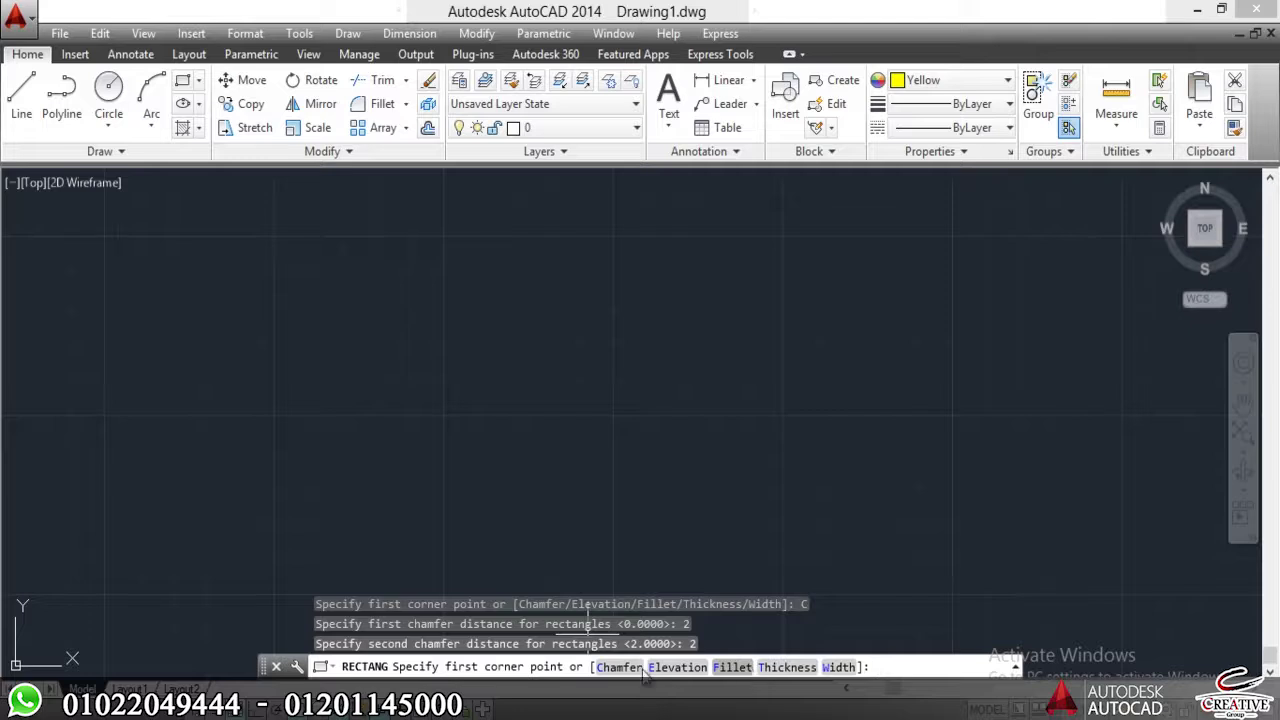
click(441, 302)
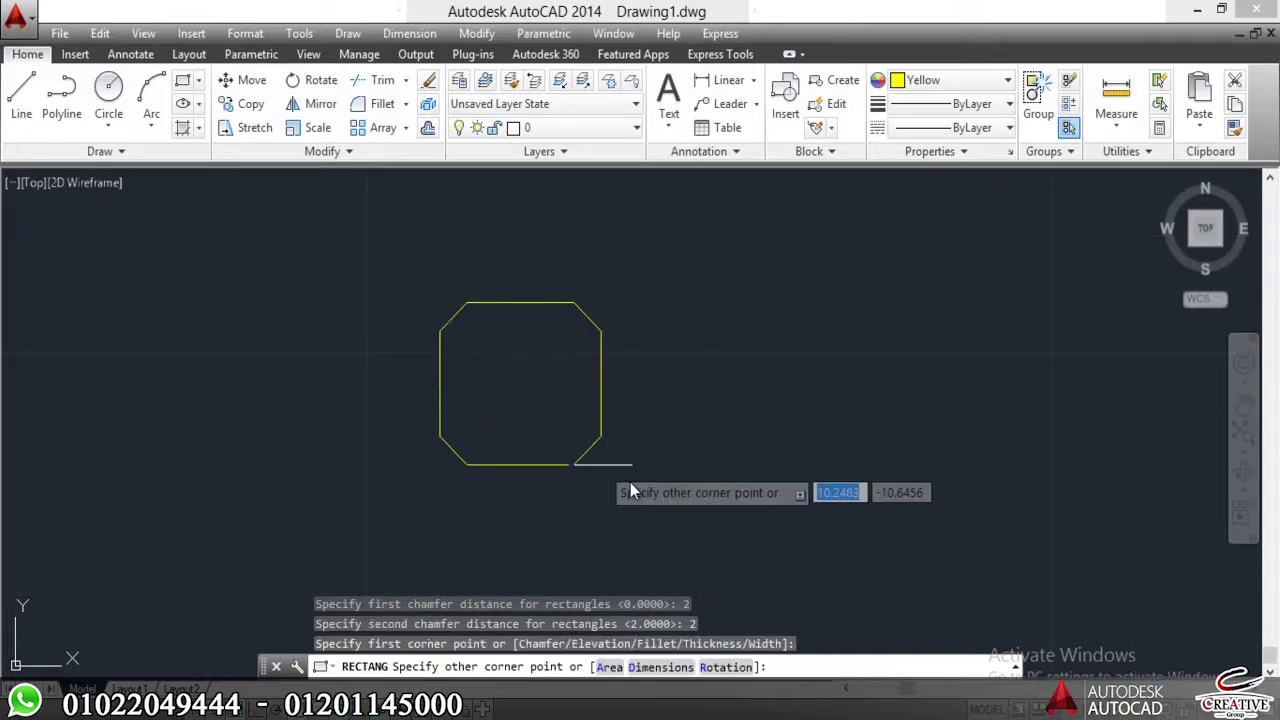
click(724, 527)
scroll(400, 228, up, 5)
scroll(543, 274, down, 2)
scroll(637, 360, up, 7)
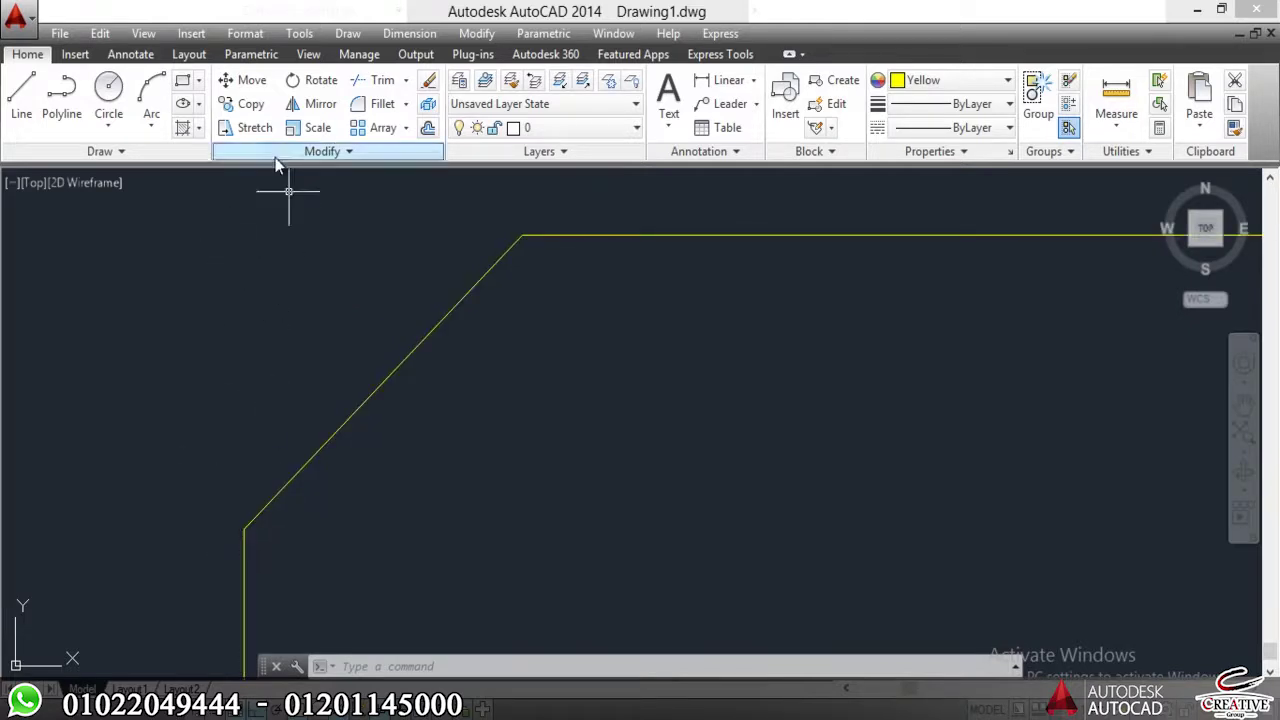
scroll(420, 440, down, 4)
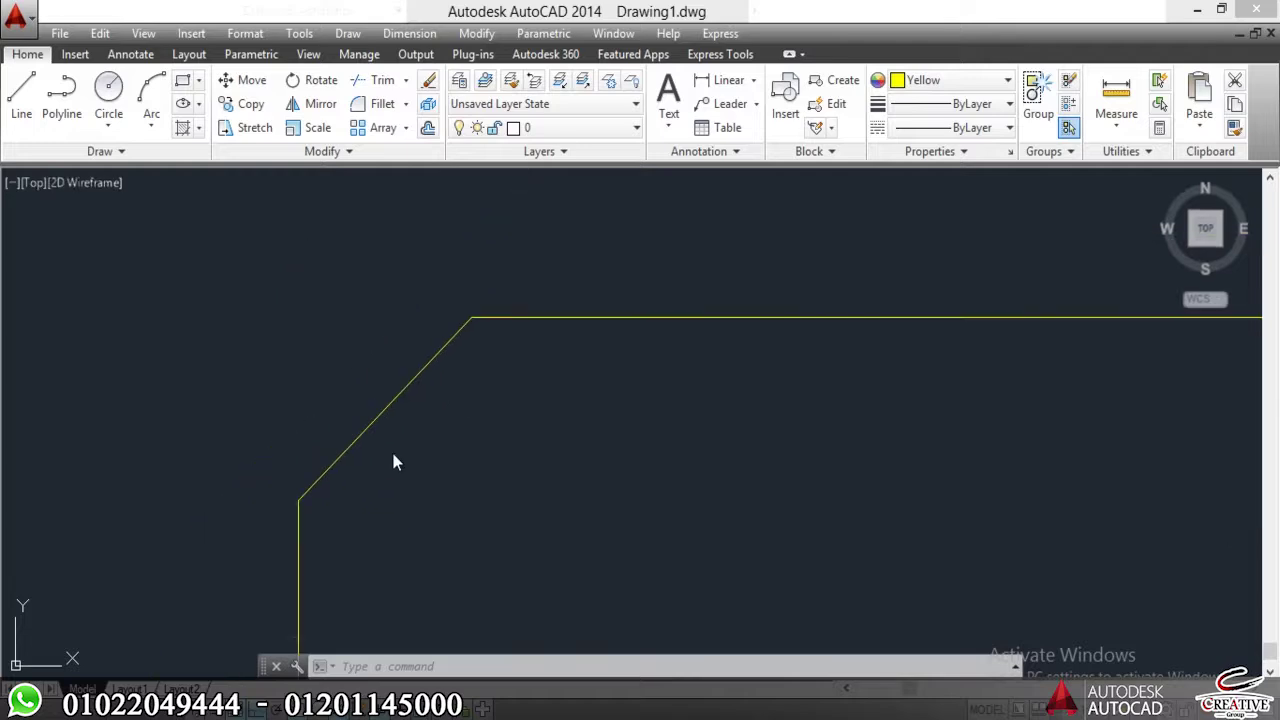
- Erase the chamfered rectangle
click(466, 316)
click(206, 604)
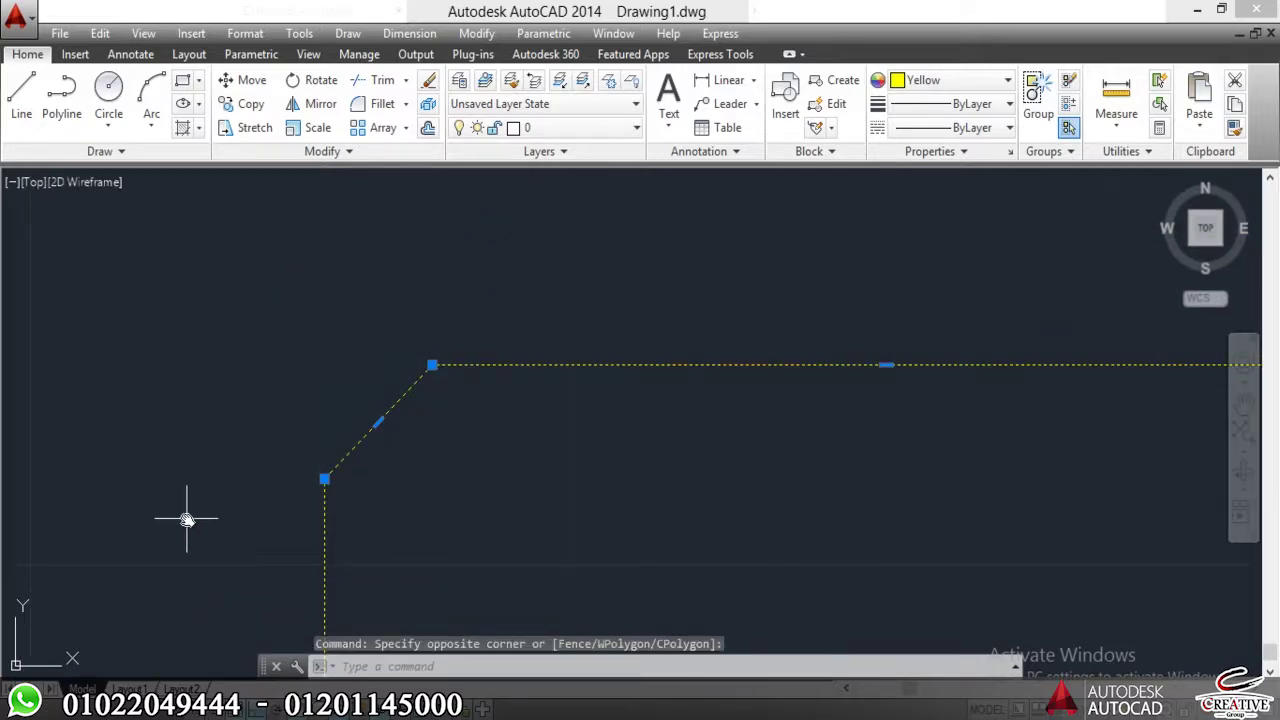
text(e)
key(Return)
- Start the Rectangle command and set both the first and second chamfer distances to 0
text(rec)
key(Return)
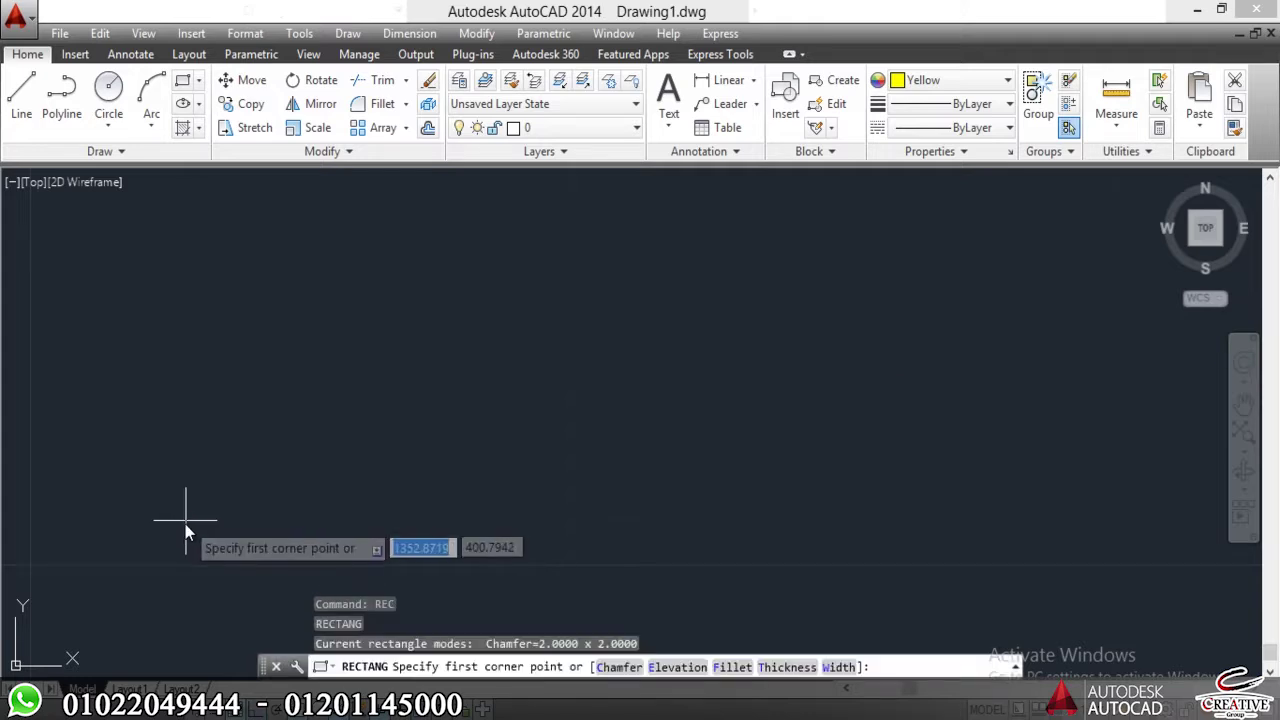
click(605, 668)
text(0)
key(Return)
text(0)
key(Return)
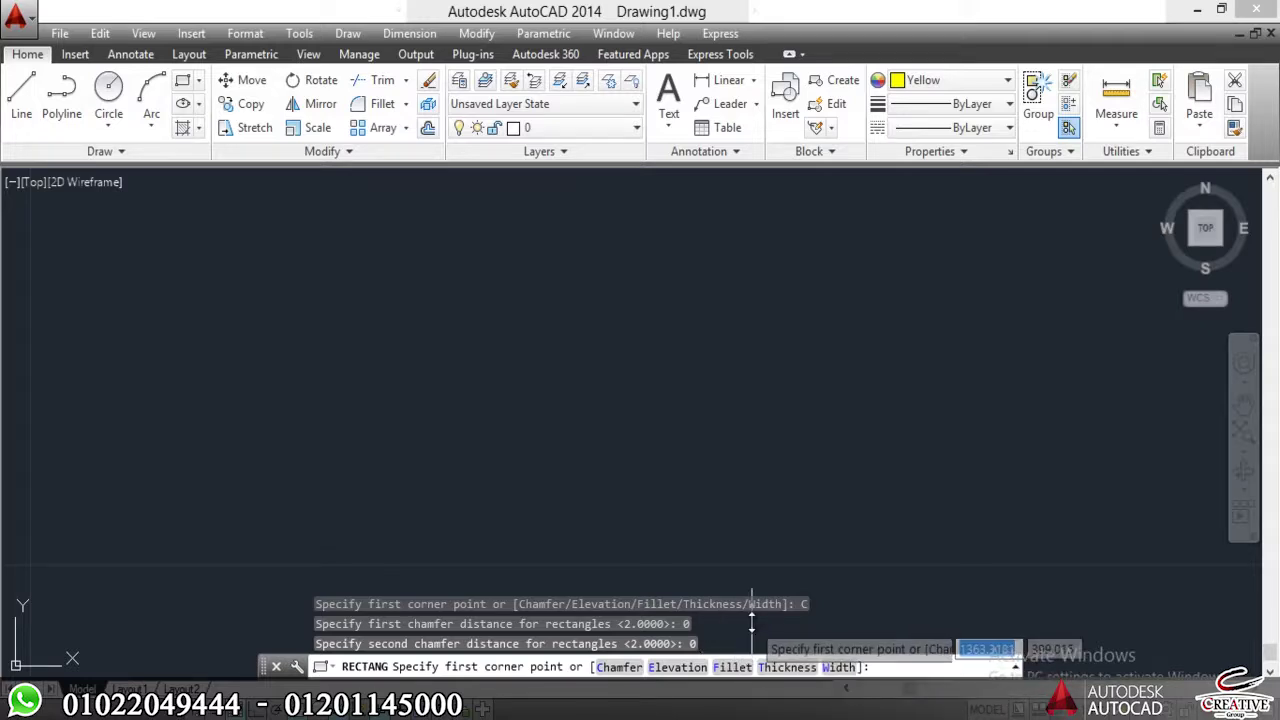
- Draw a rectangle with a fillet radius of 2, and examine its rounded upper-left corner
click(733, 668)
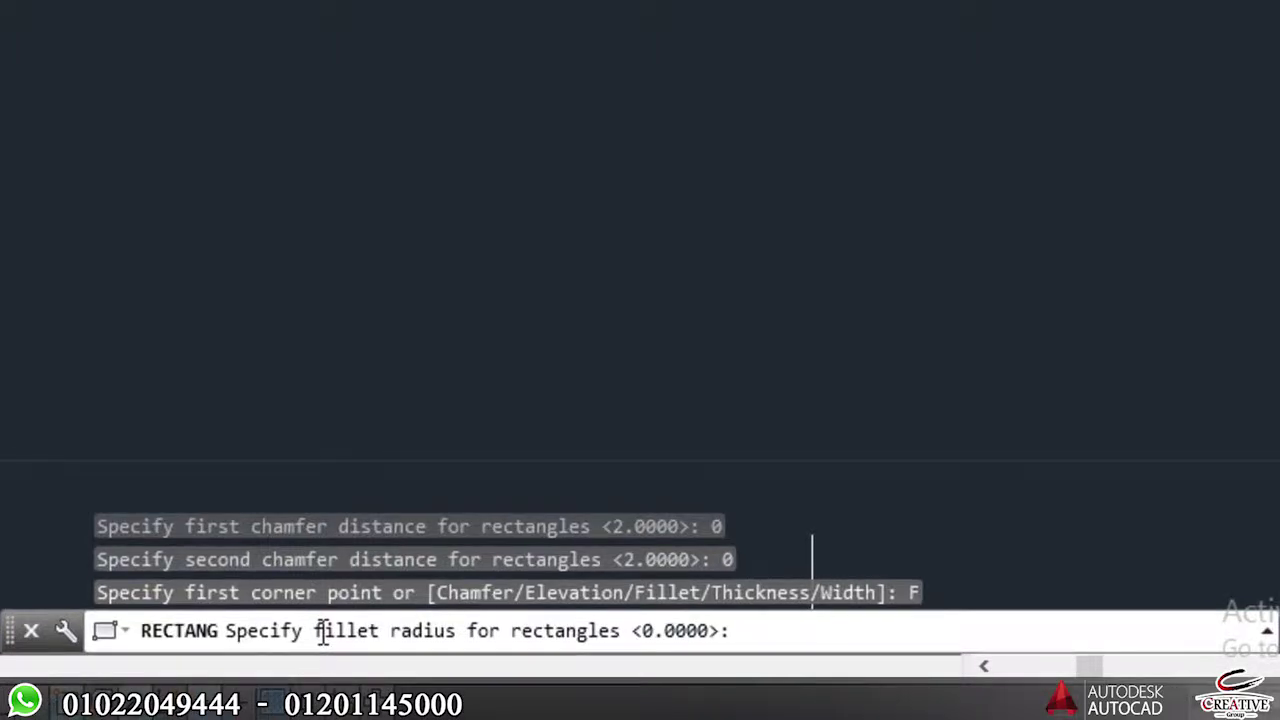
text(2)
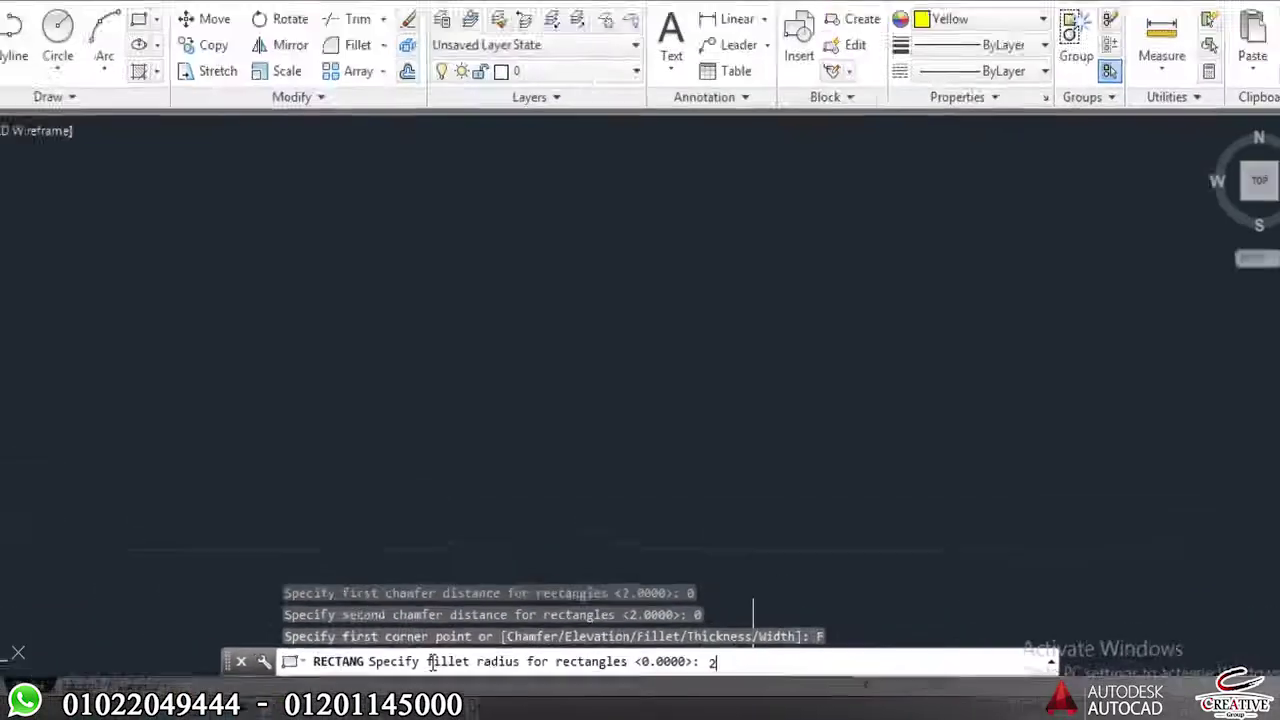
key(Return)
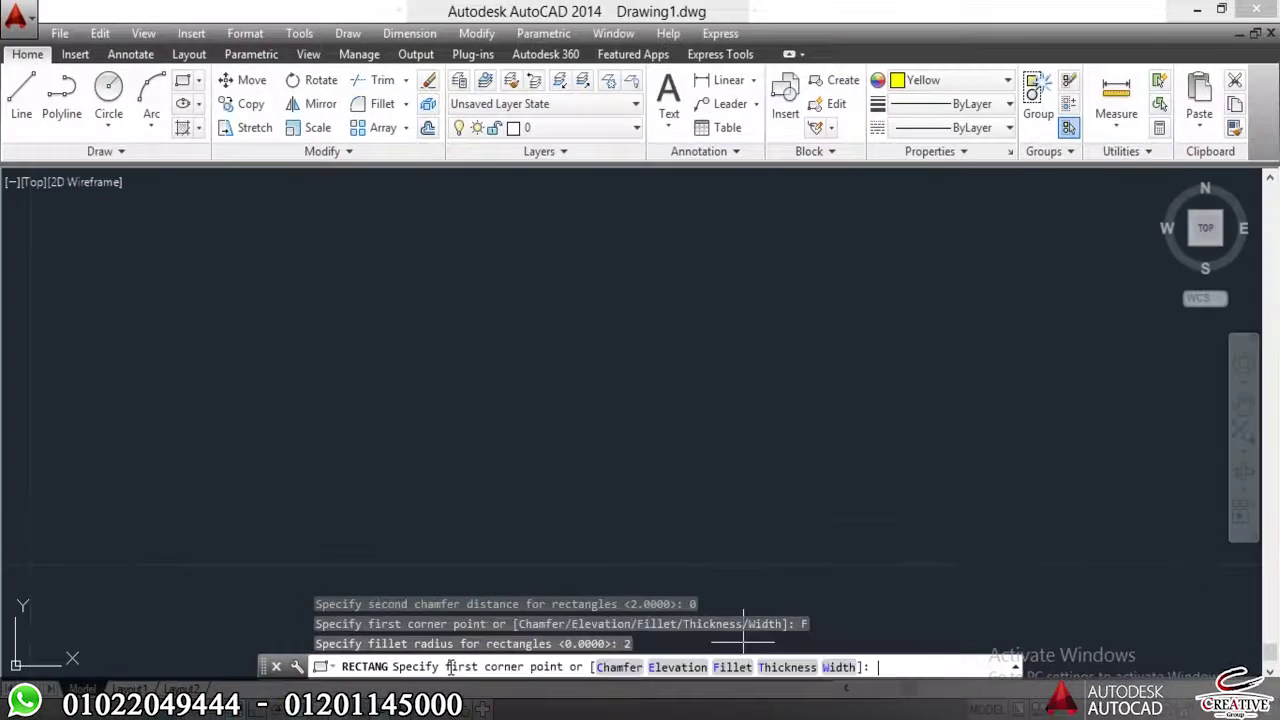
click(415, 292)
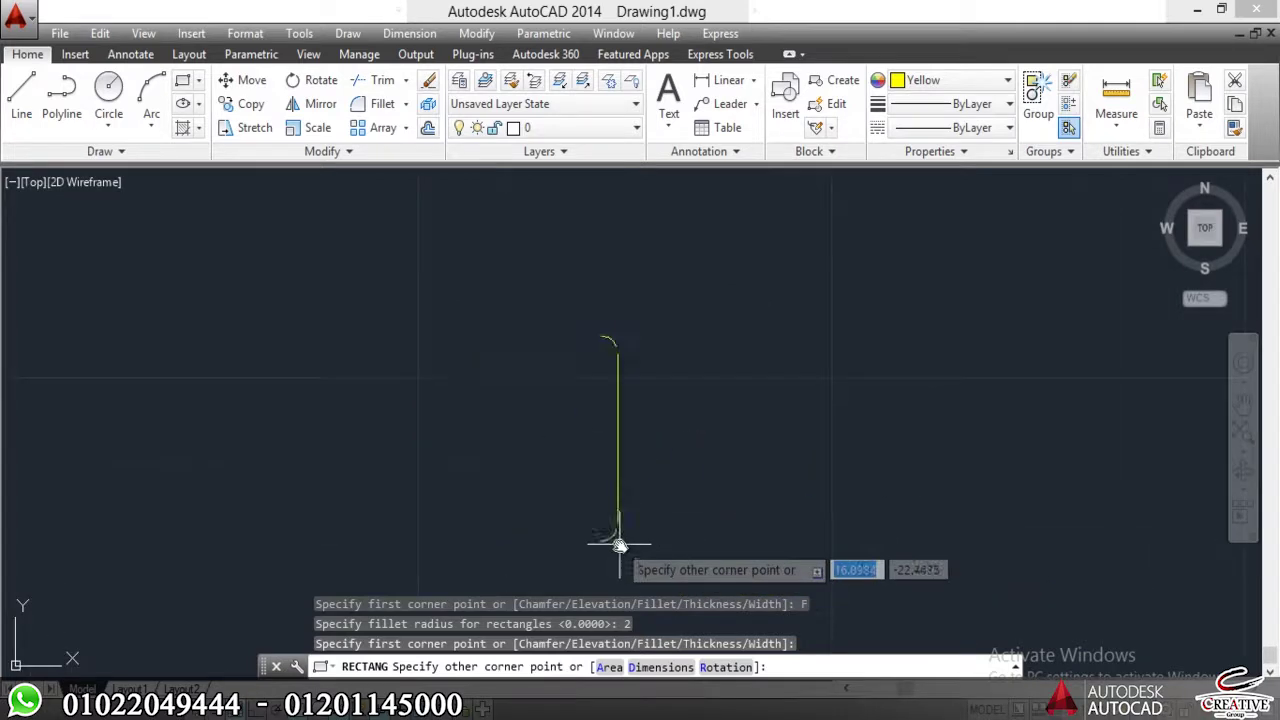
click(694, 544)
scroll(480, 370, up, 5)
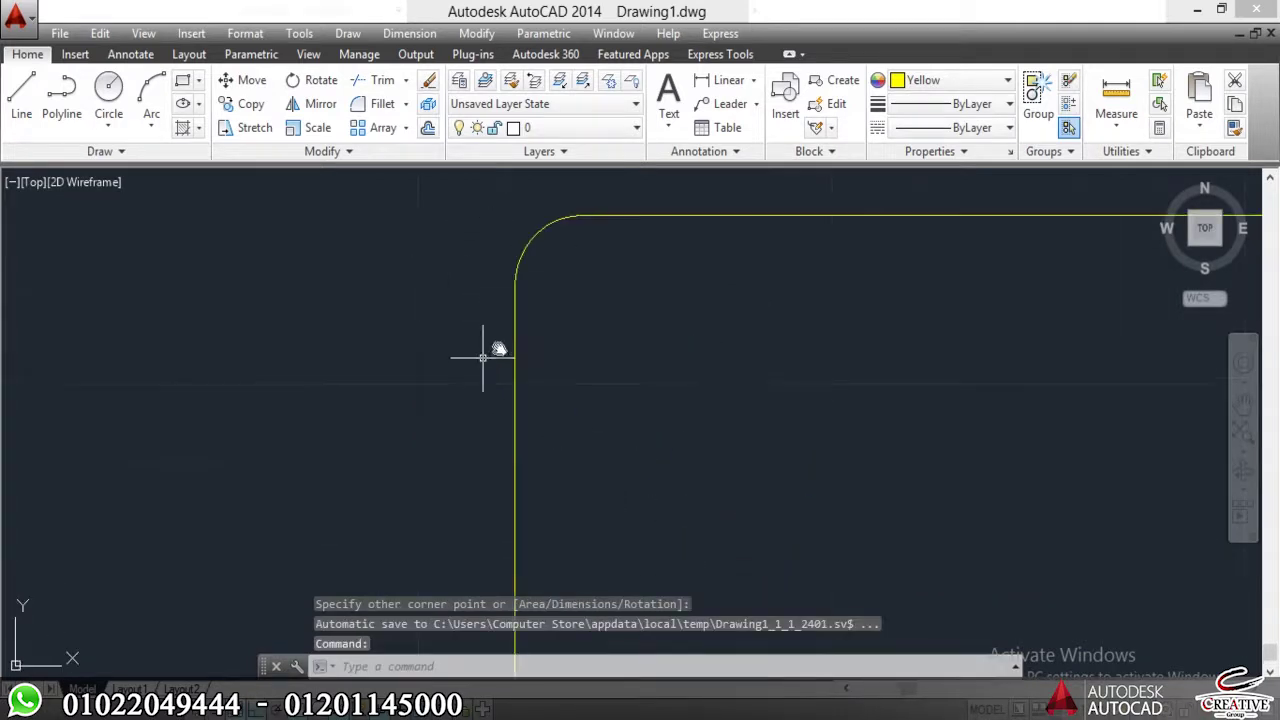
scroll(440, 520, down, 2)
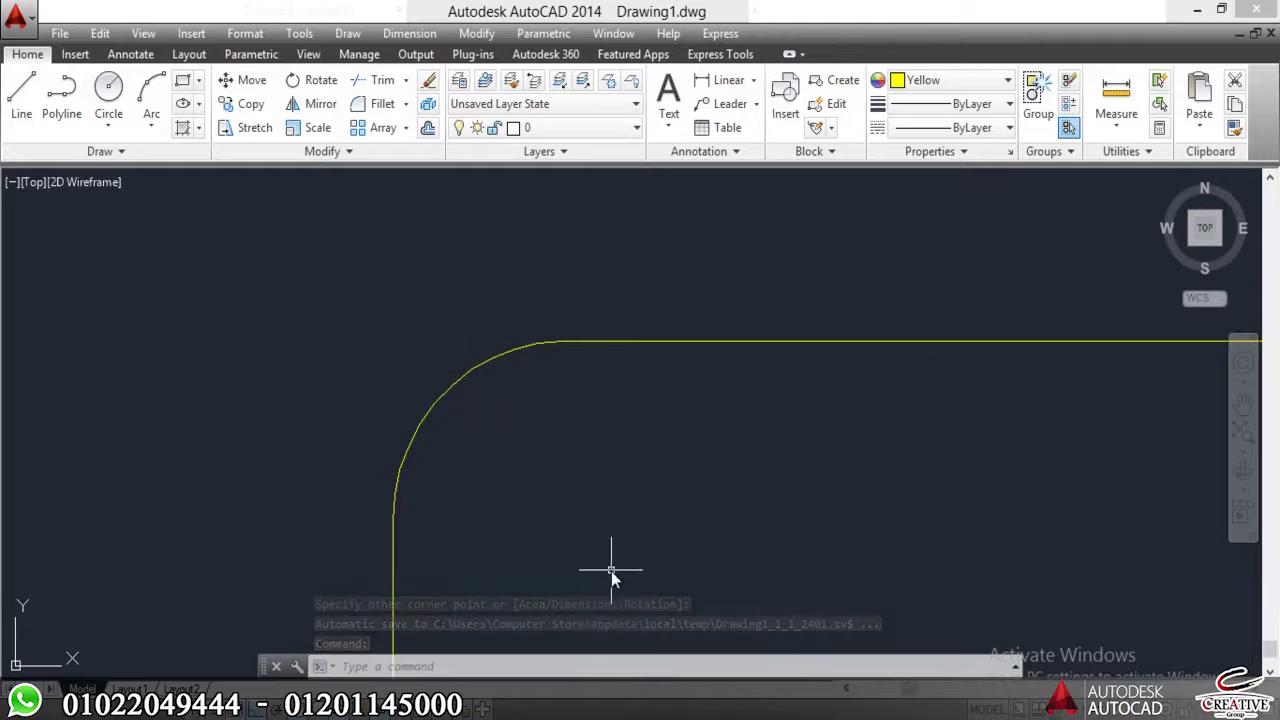
- Erase the rectangle with the rounded corners
scroll(369, 349, down, 7)
scroll(620, 400, up, 2)
click(641, 370)
click(253, 549)
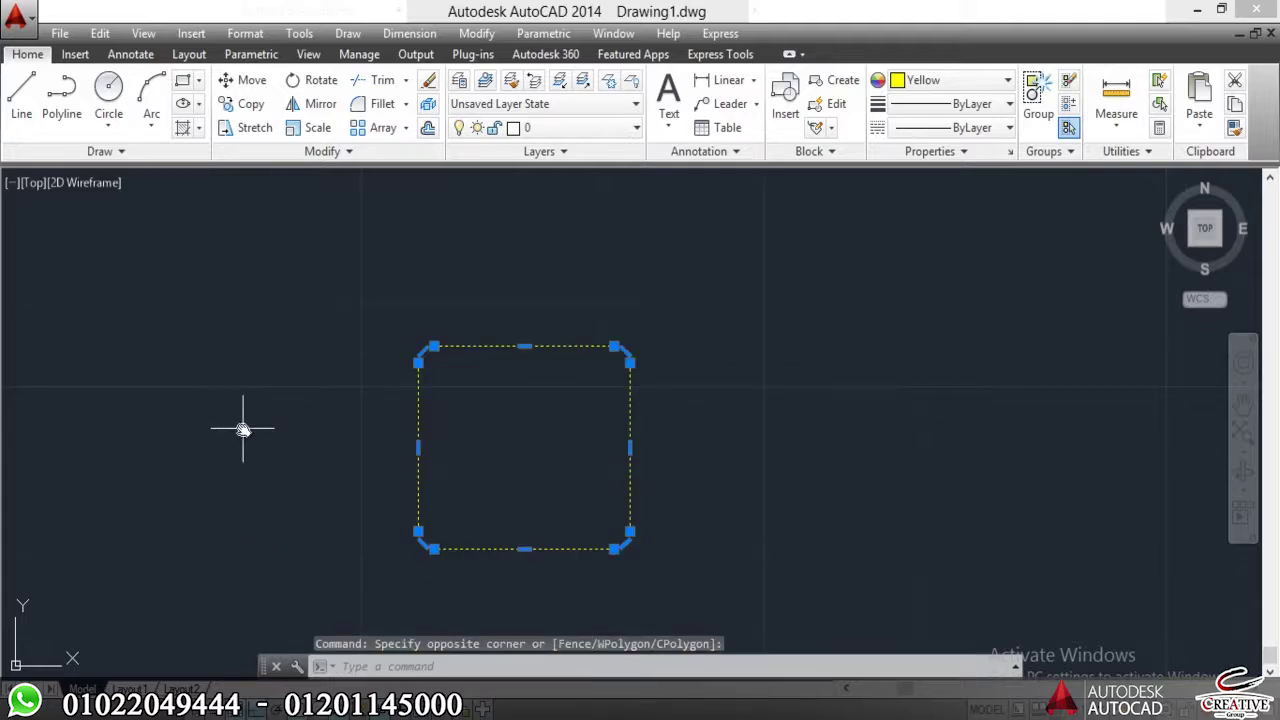
text(E)
key(Return)
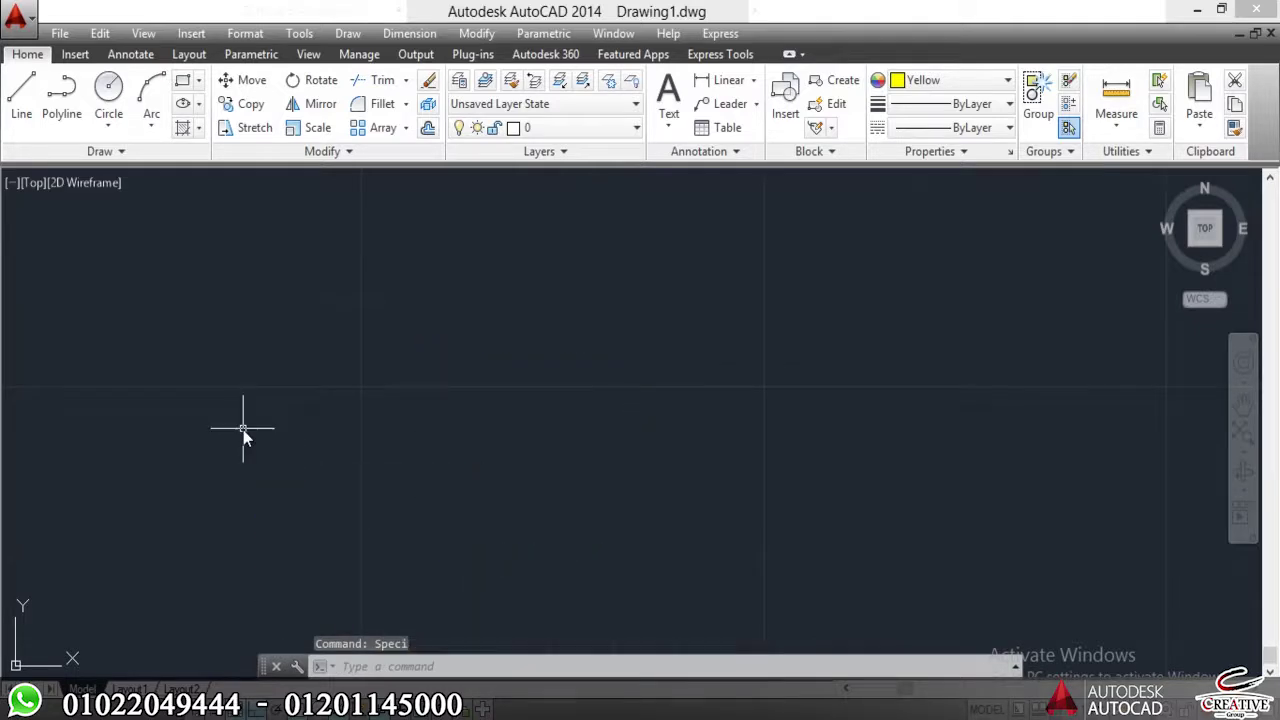